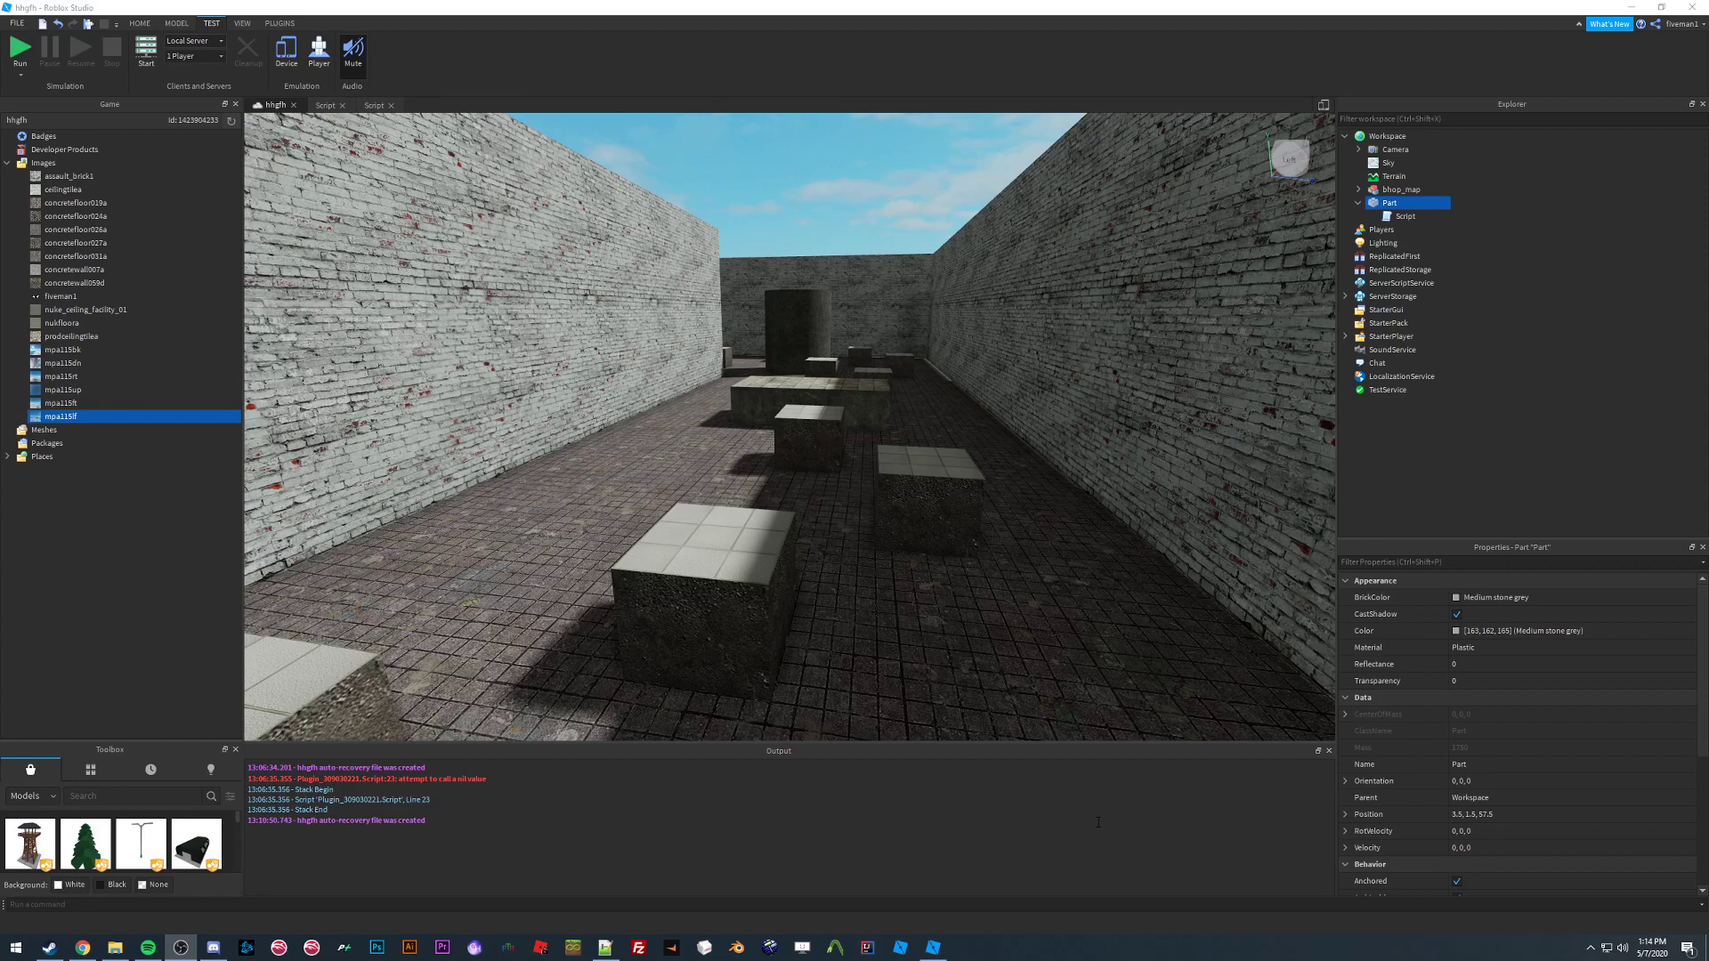
Examine the floating grey part outside the brick-walled map
key(d)
right_drag(920, 501, 920, 495)
key(s)
key(w)
scroll(920, 495, down, 3)
scroll(920, 494, down, 3)
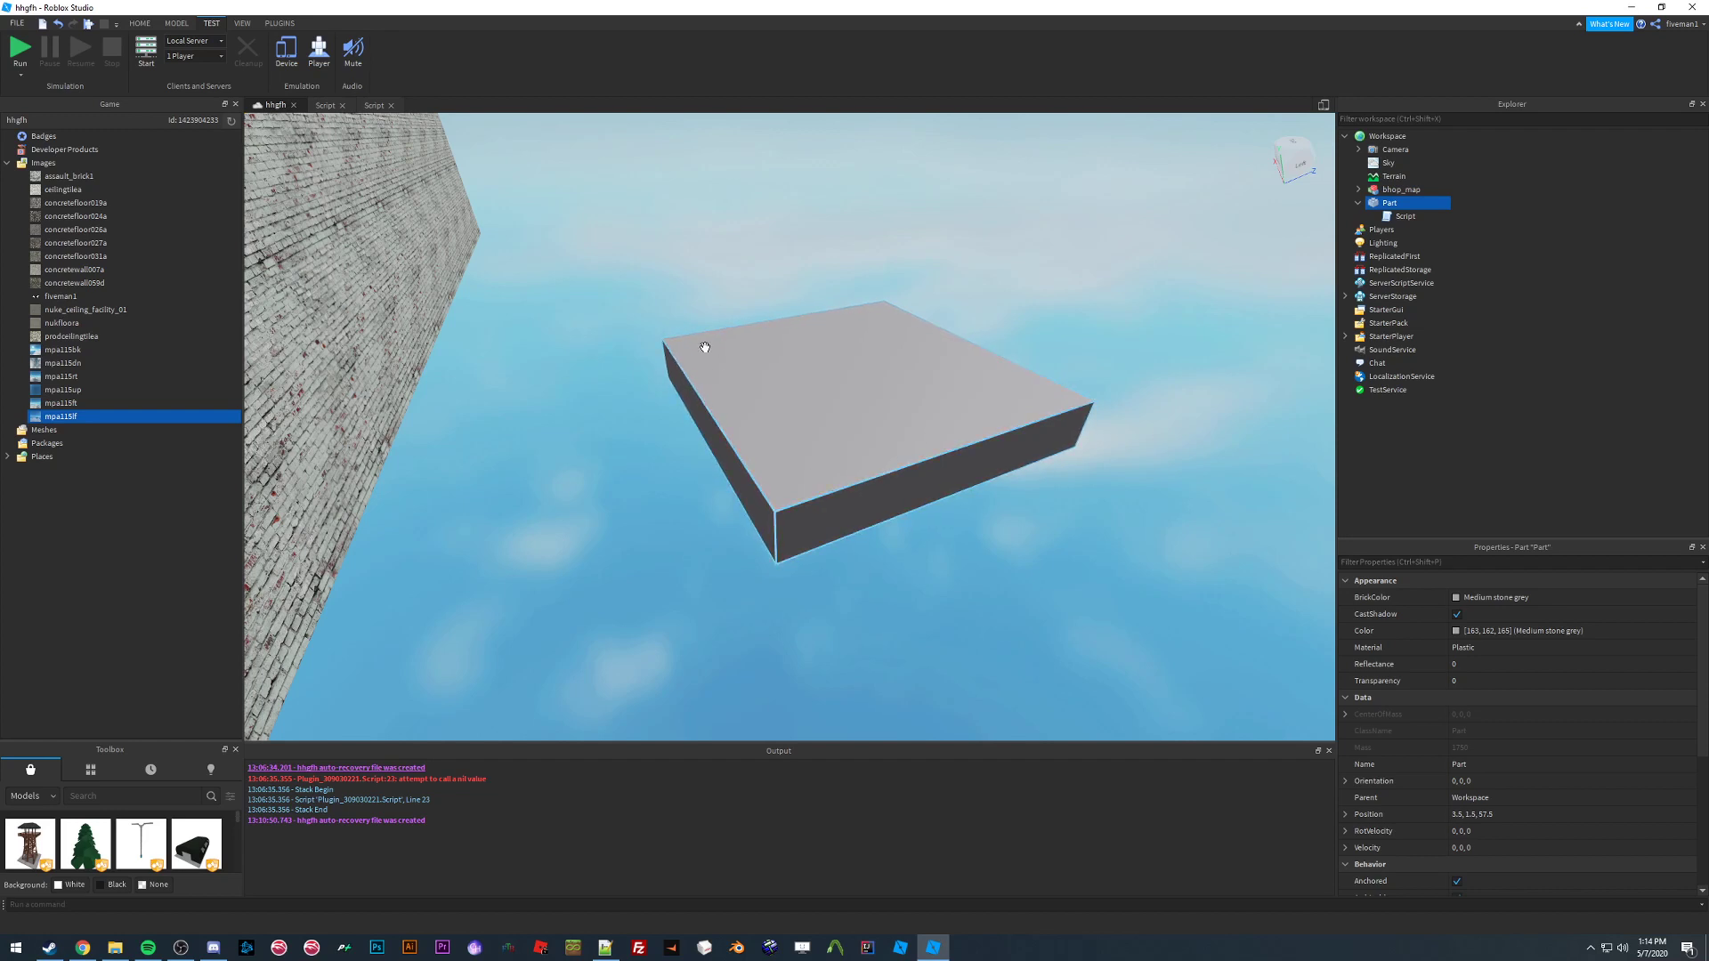
Inspect the Terrain object, the map model and the grey part in the Workspace
click(187, 26)
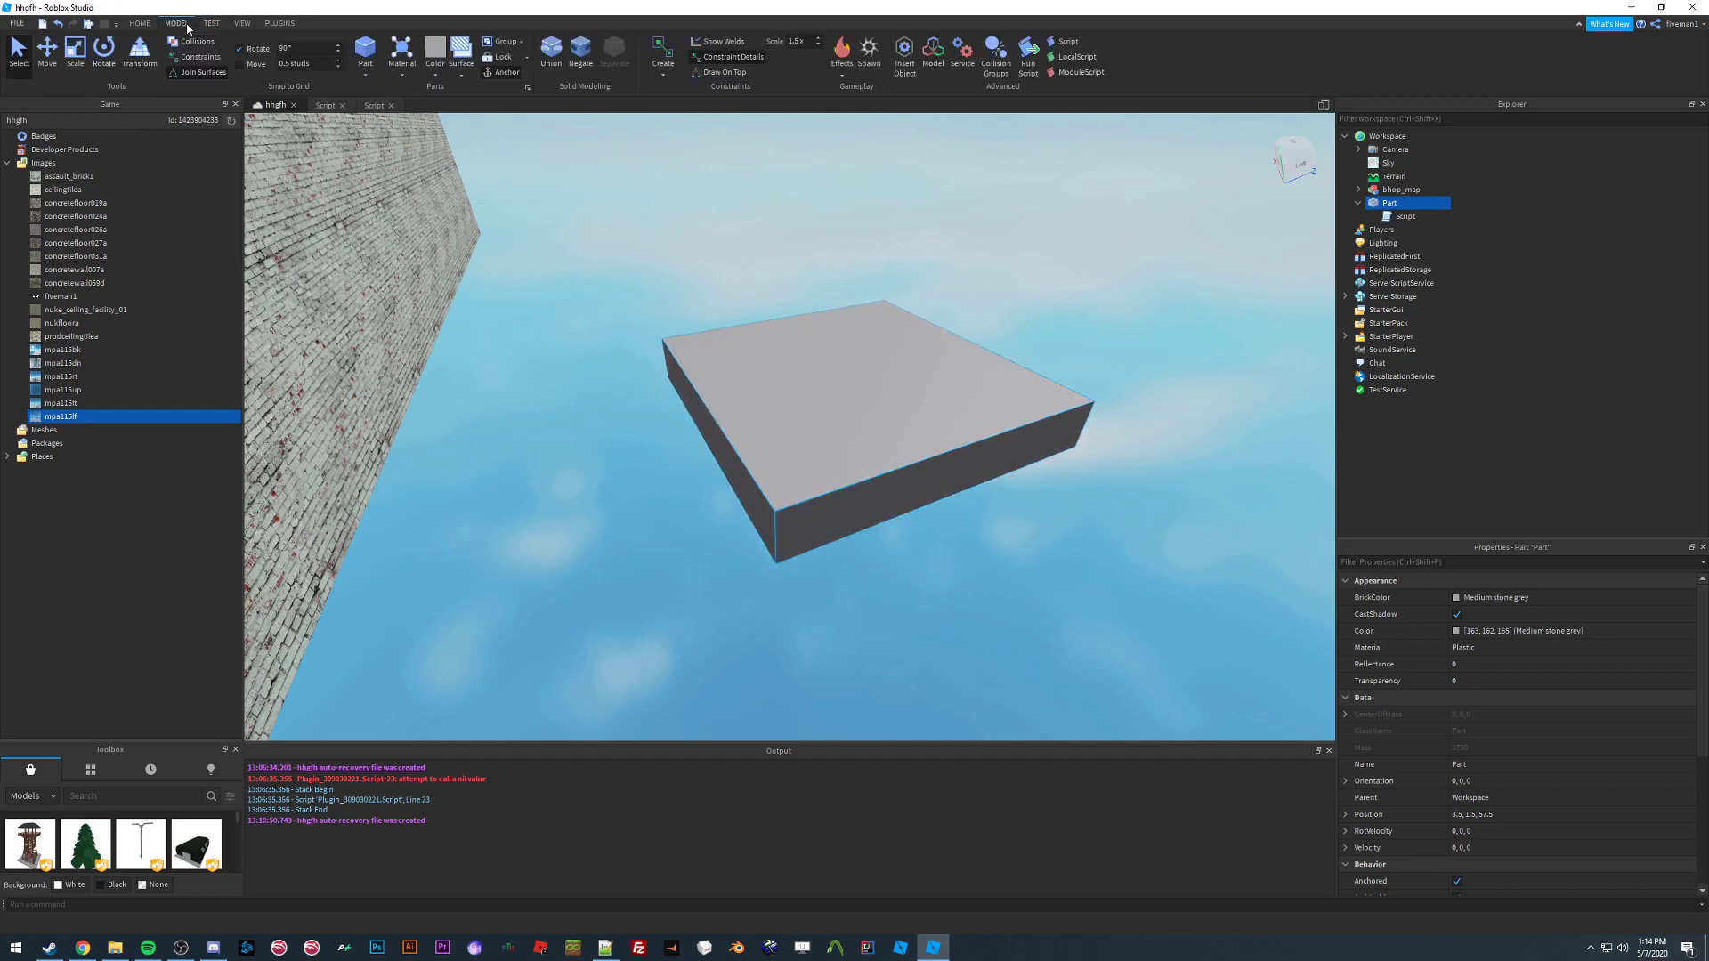
click(141, 24)
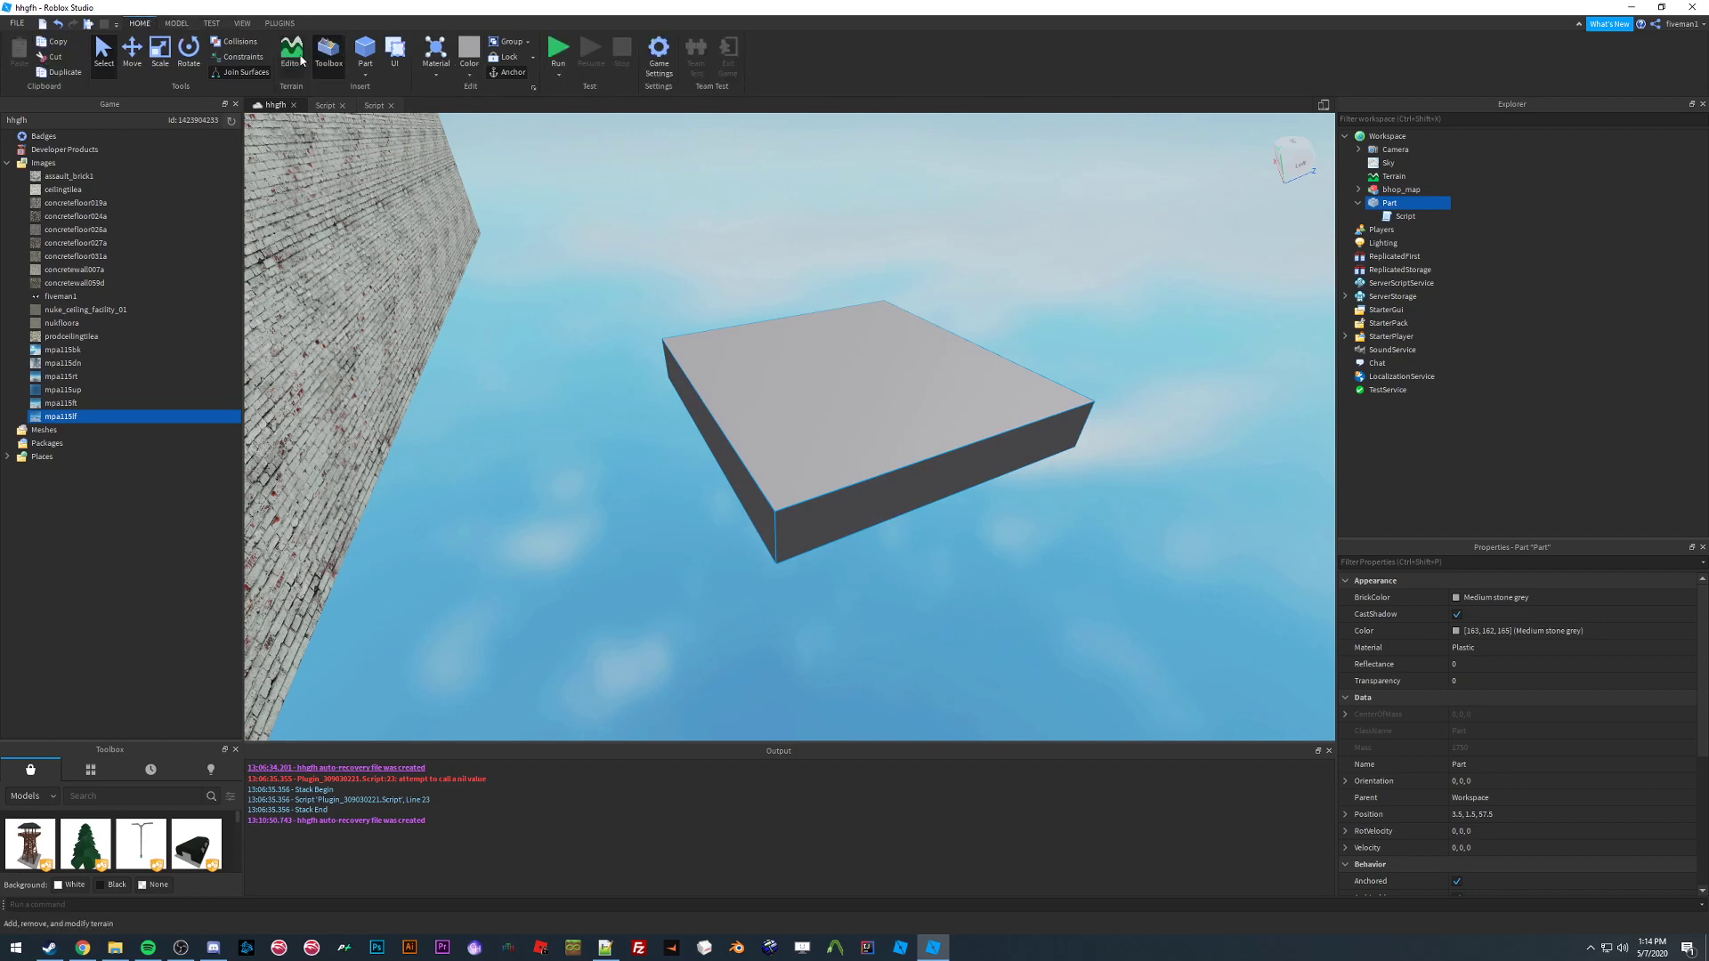
click(1394, 177)
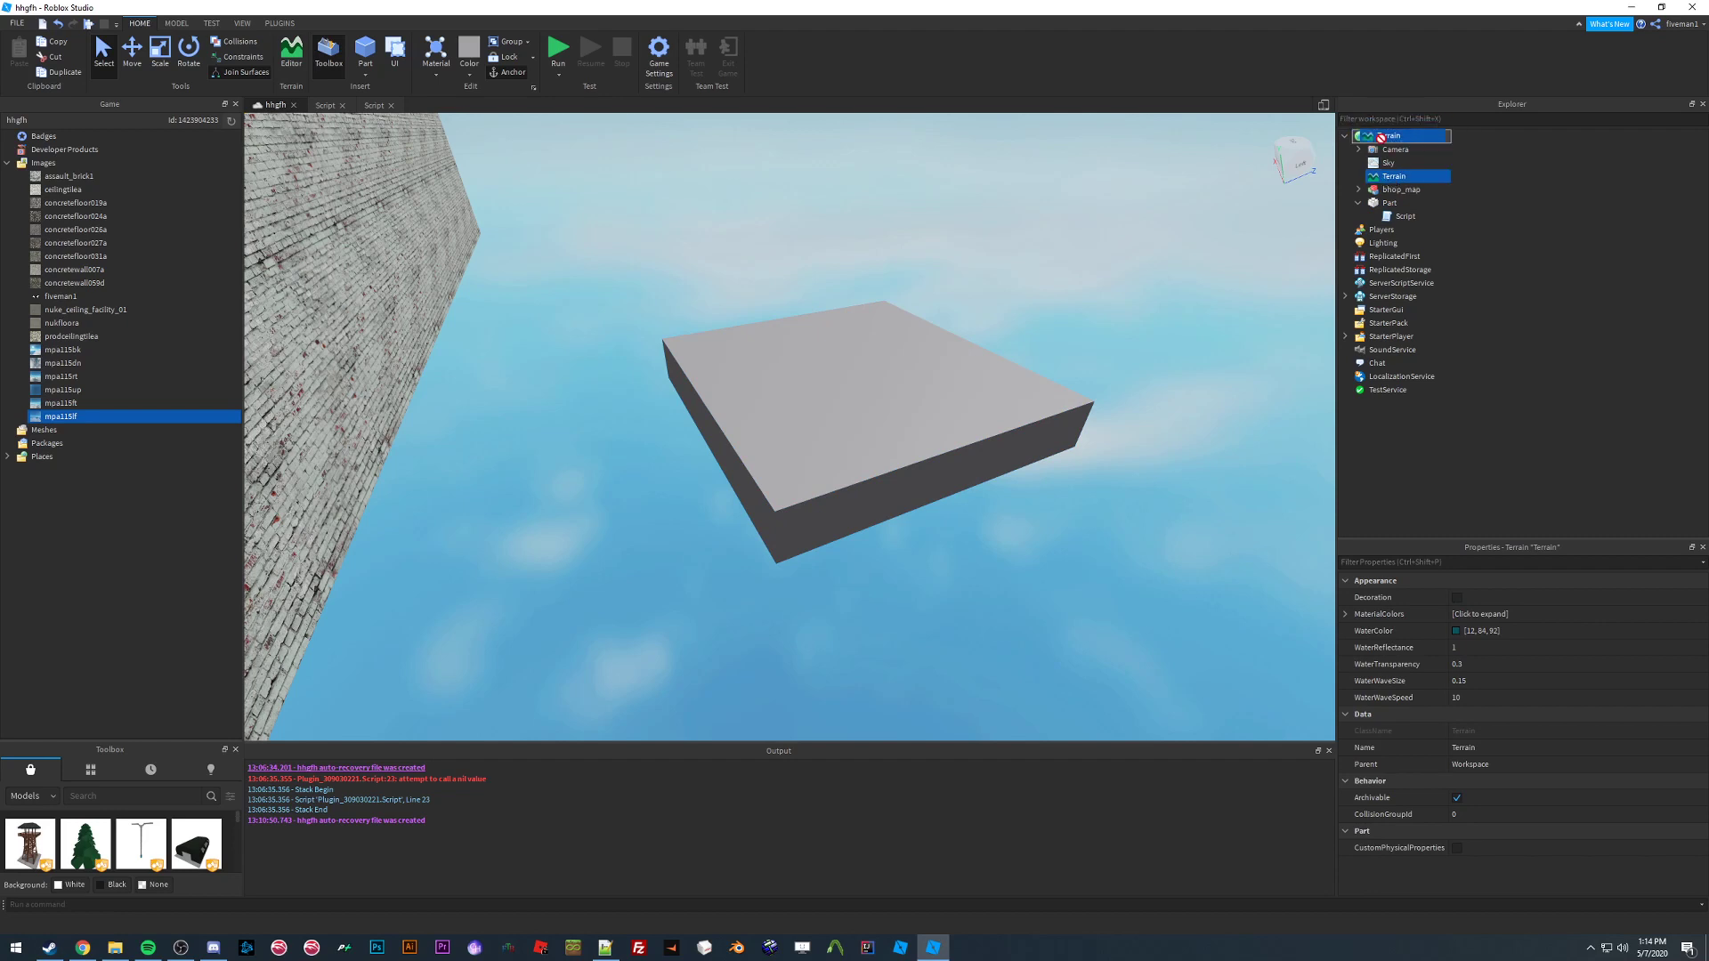
drag(1373, 180, 1382, 193)
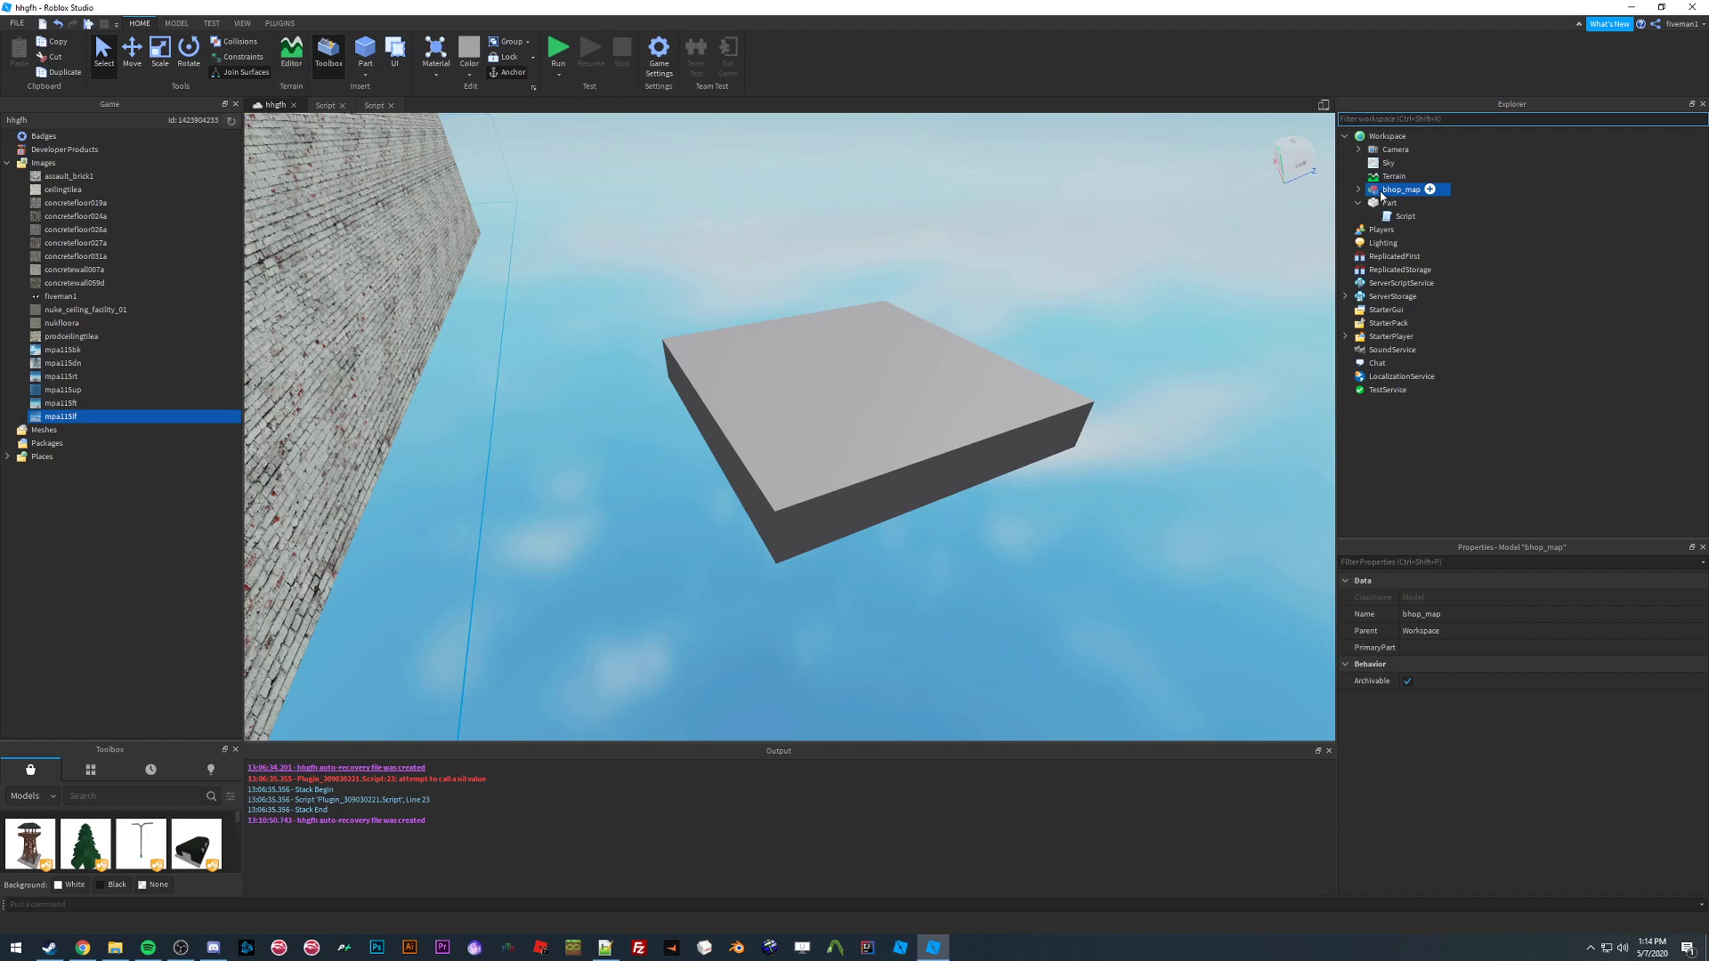
right_drag(885, 465, 885, 465)
click(1580, 285)
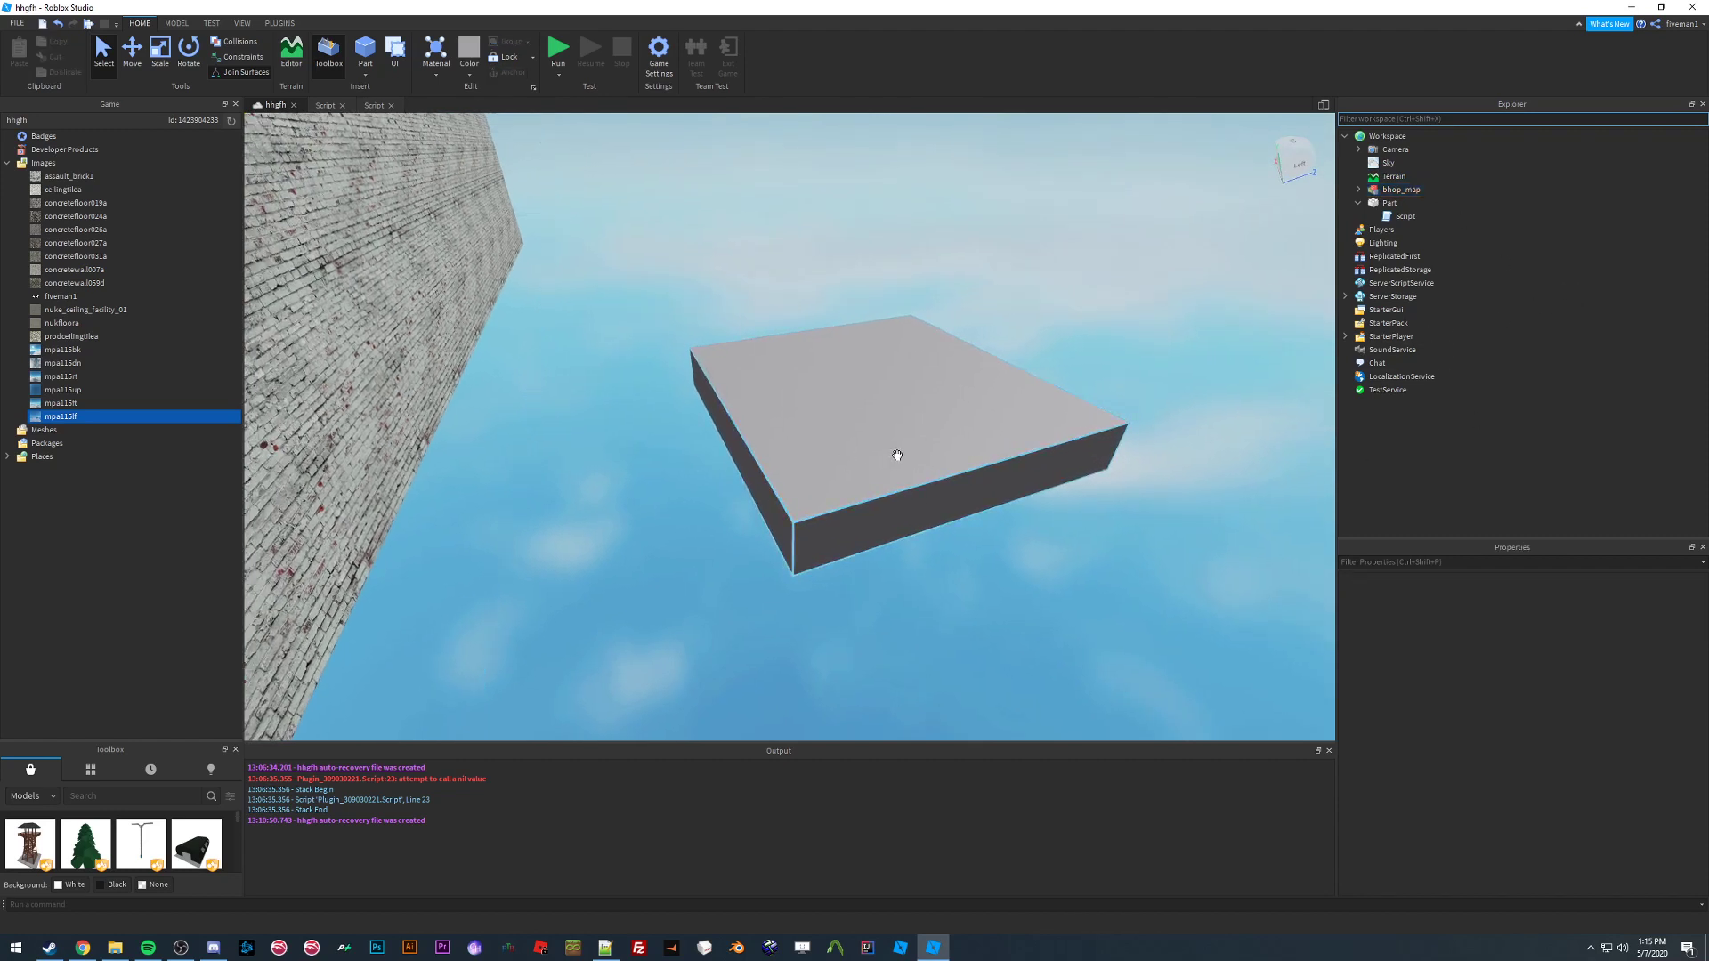
click(1388, 203)
key(f)
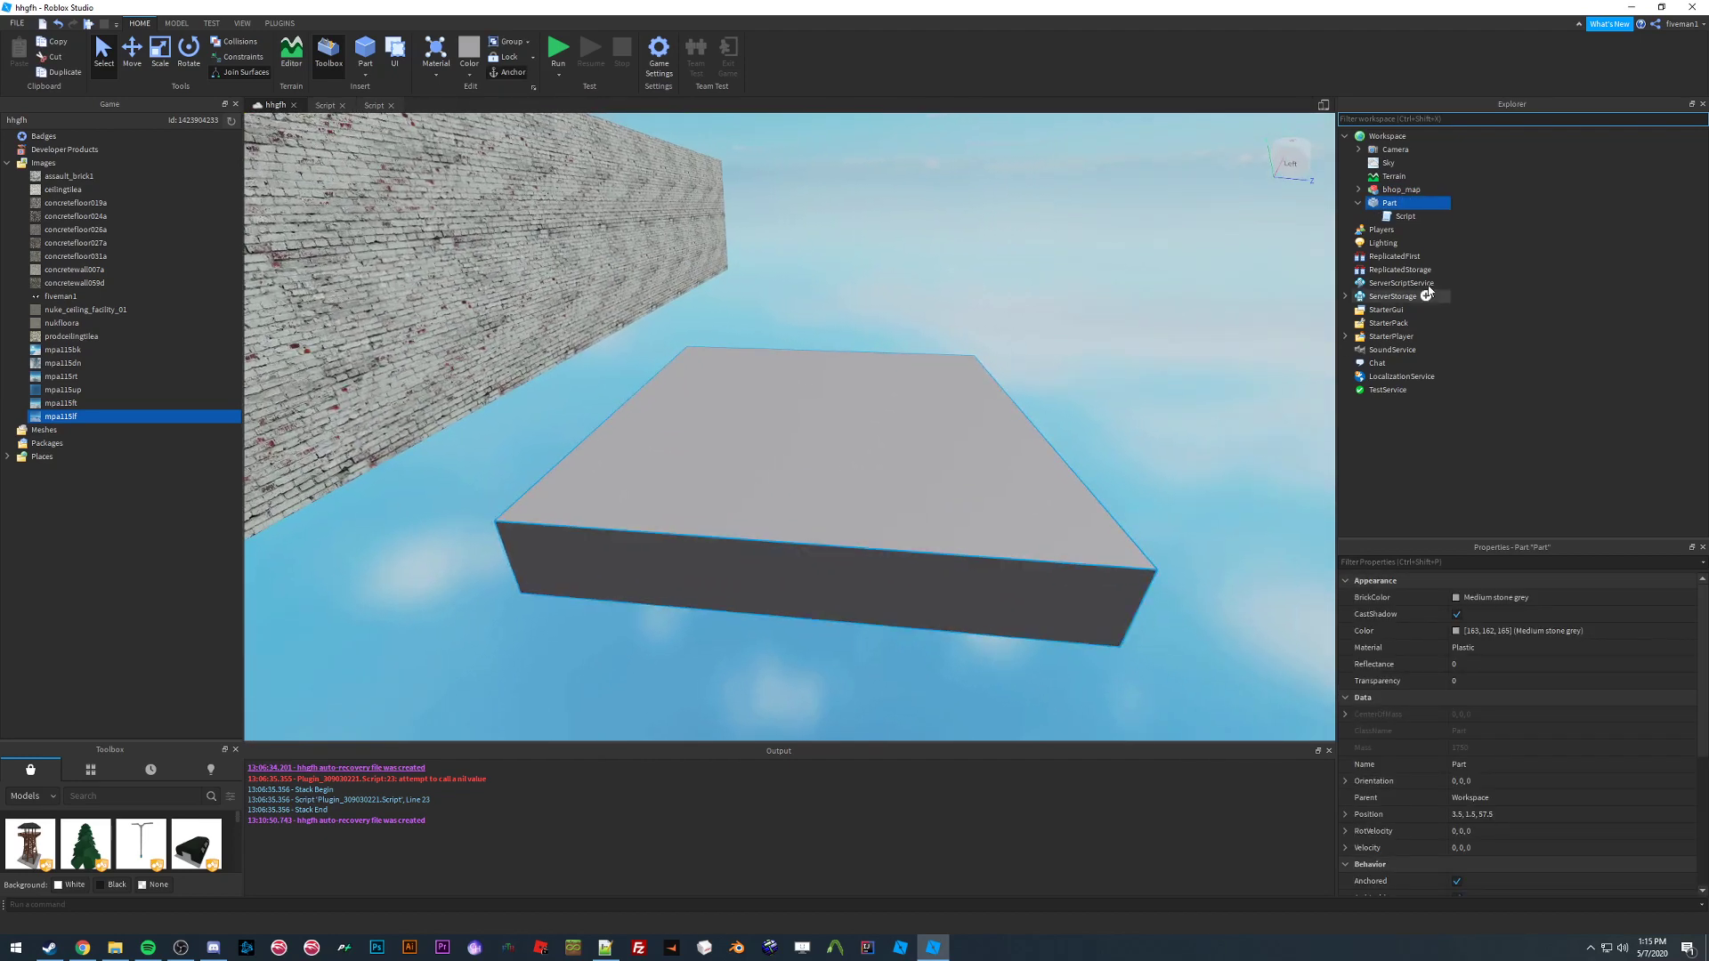
Try to insert another Script object into the grey part
click(1403, 217)
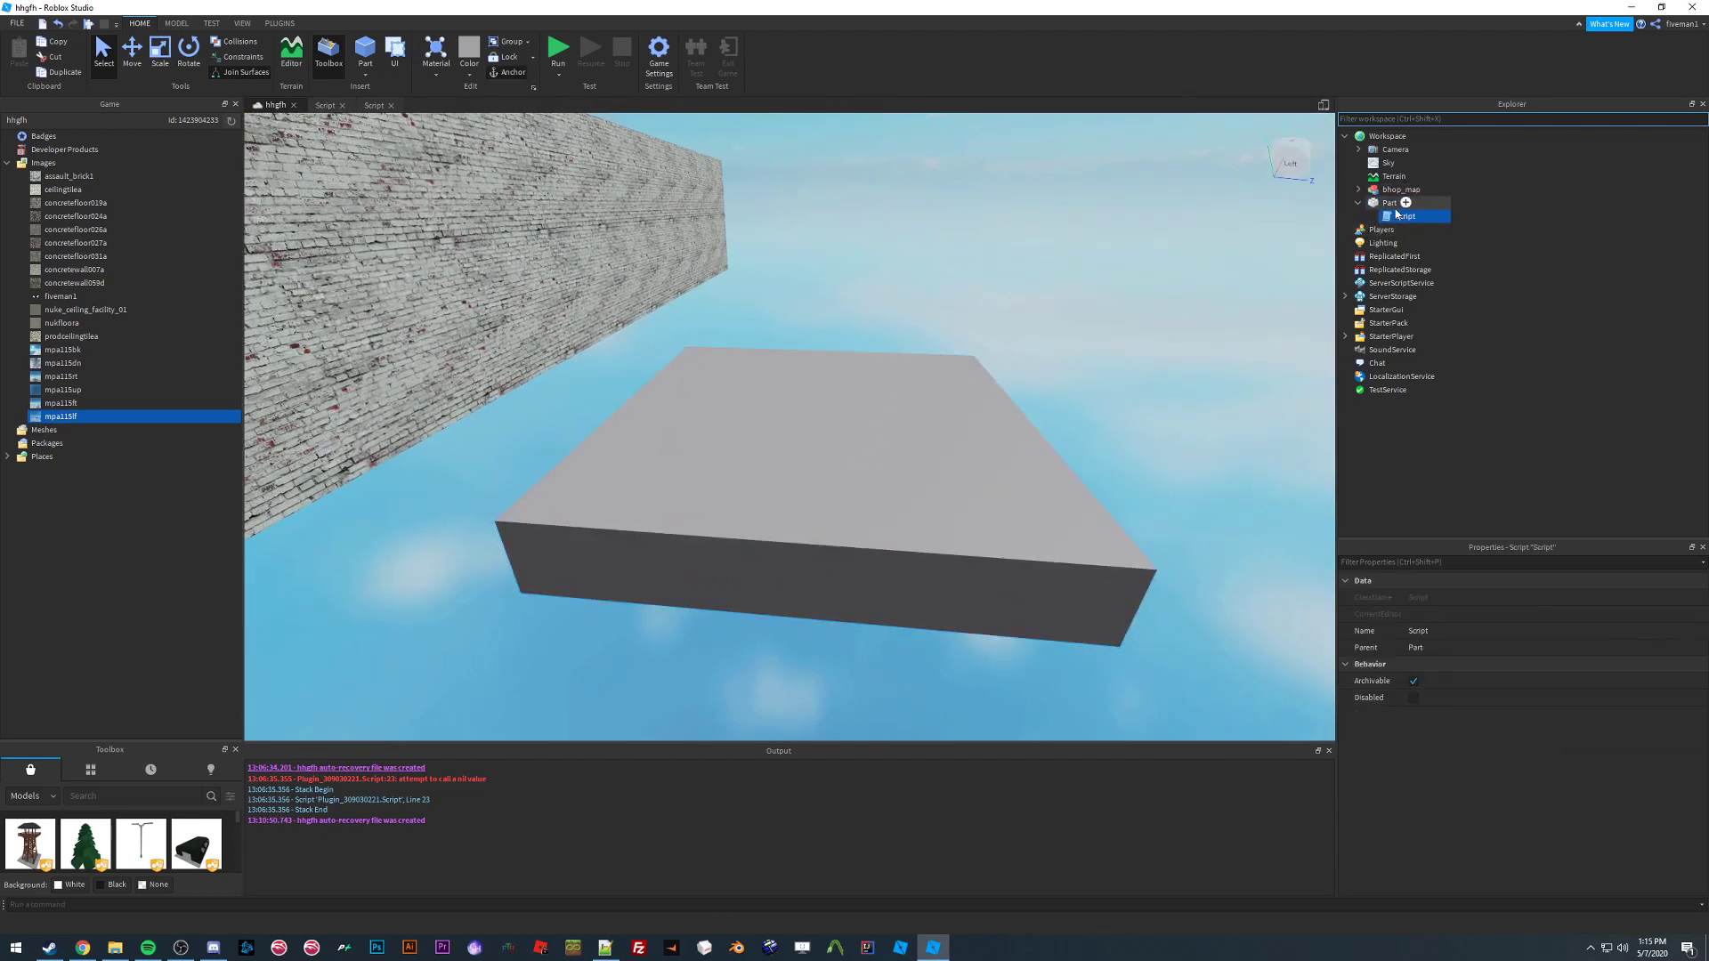
click(1406, 203)
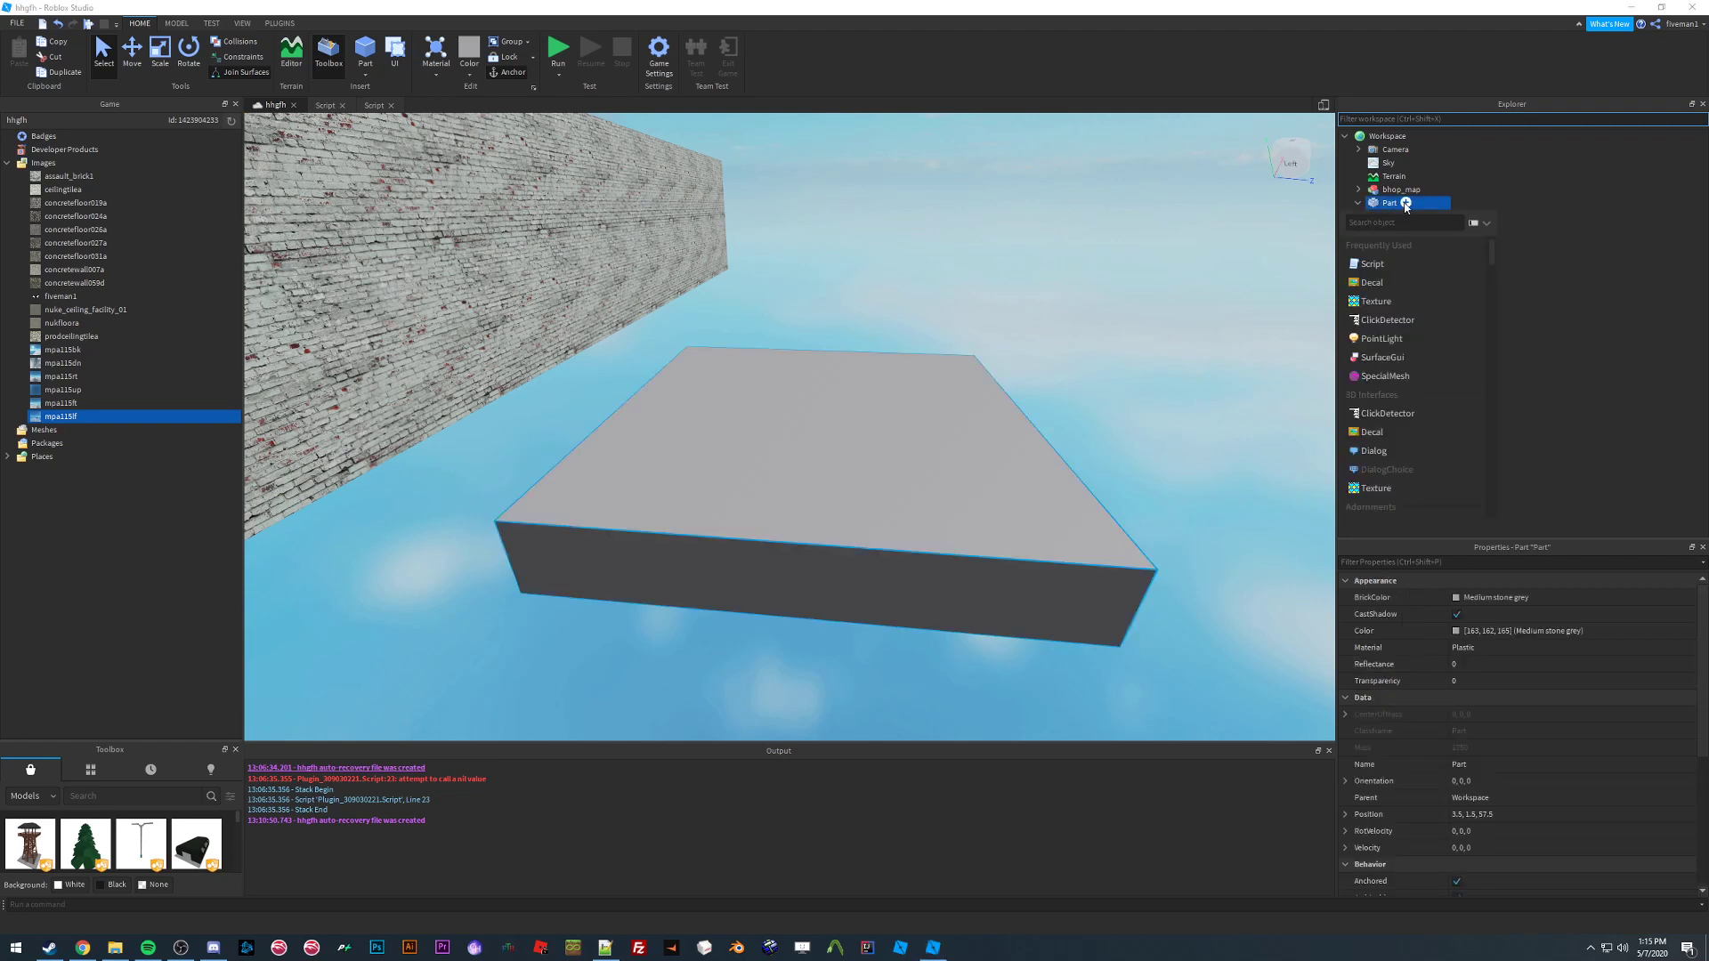
text(sc)
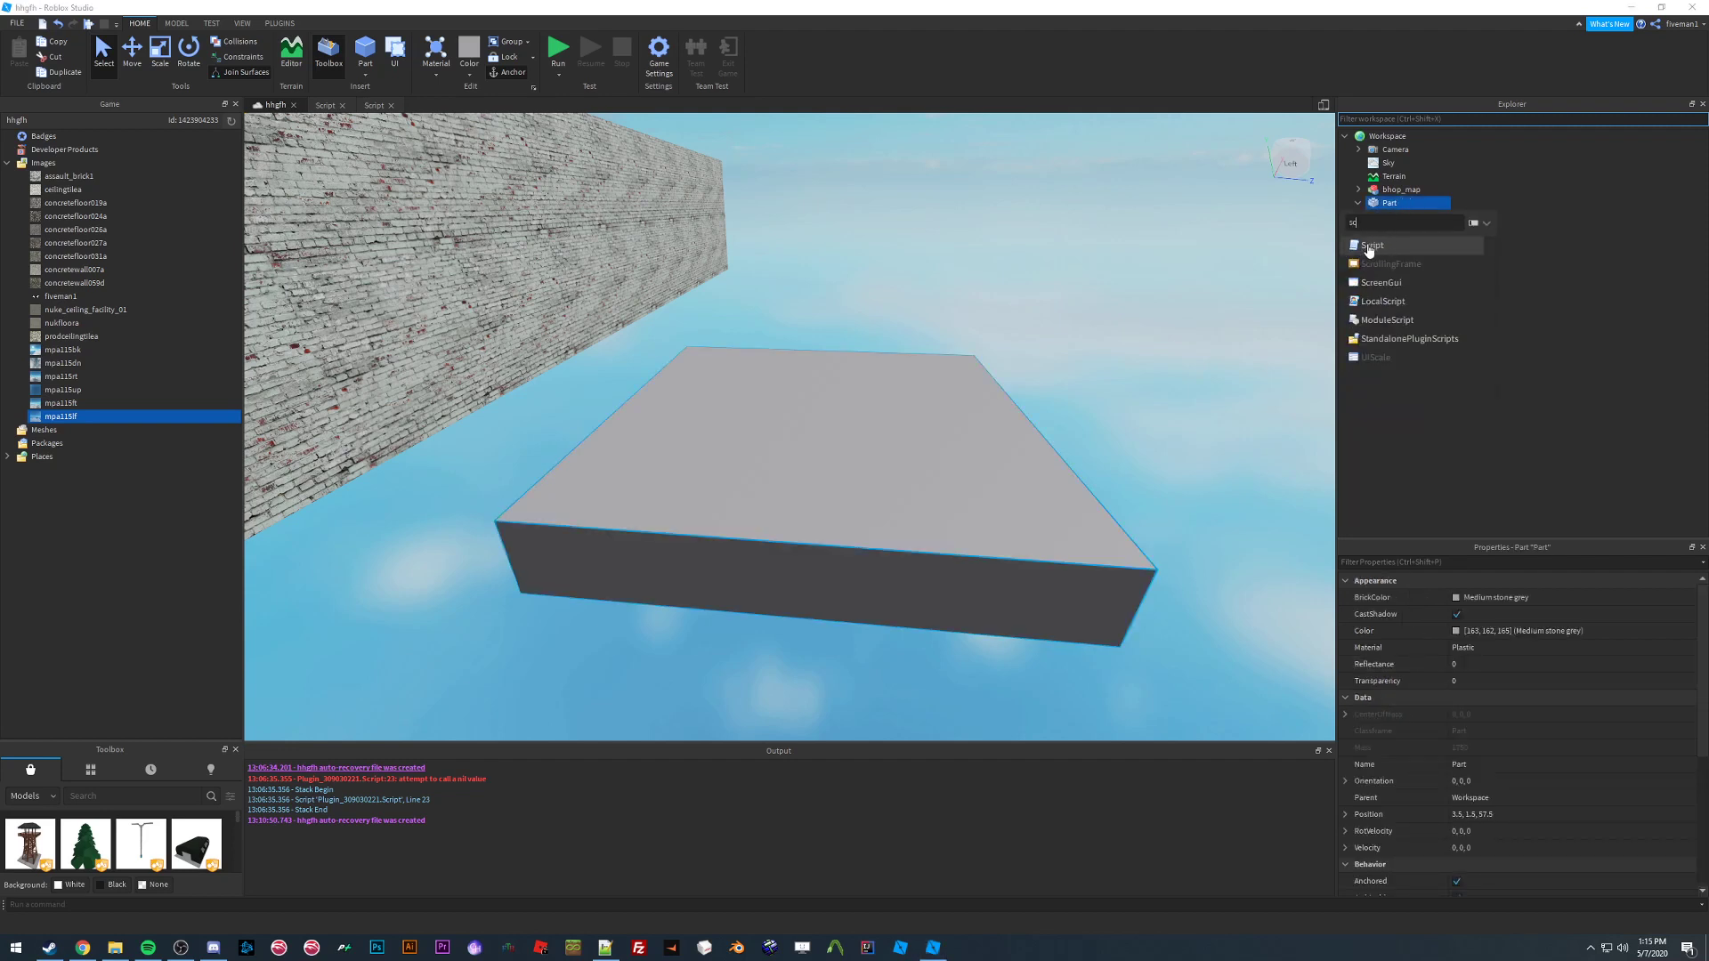
click(1371, 246)
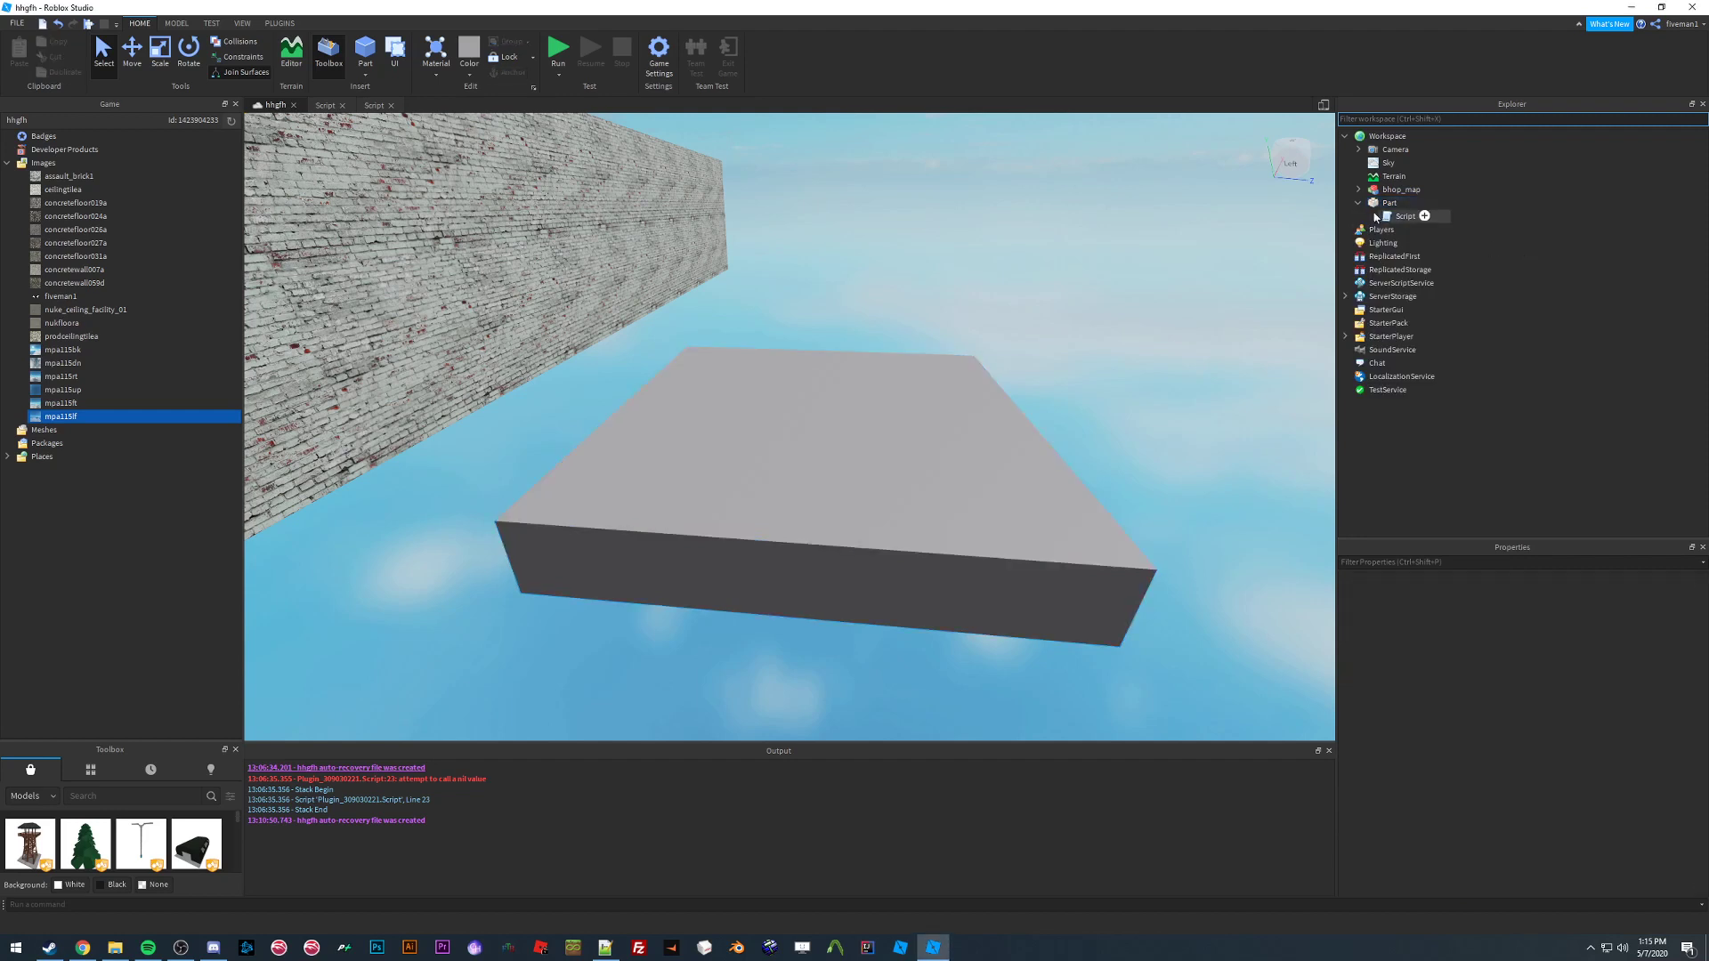
Open the part's existing script and examine its workspace.Terrain:FillBlock call alongside the Workspace and Terrain objects
double_click(1404, 218)
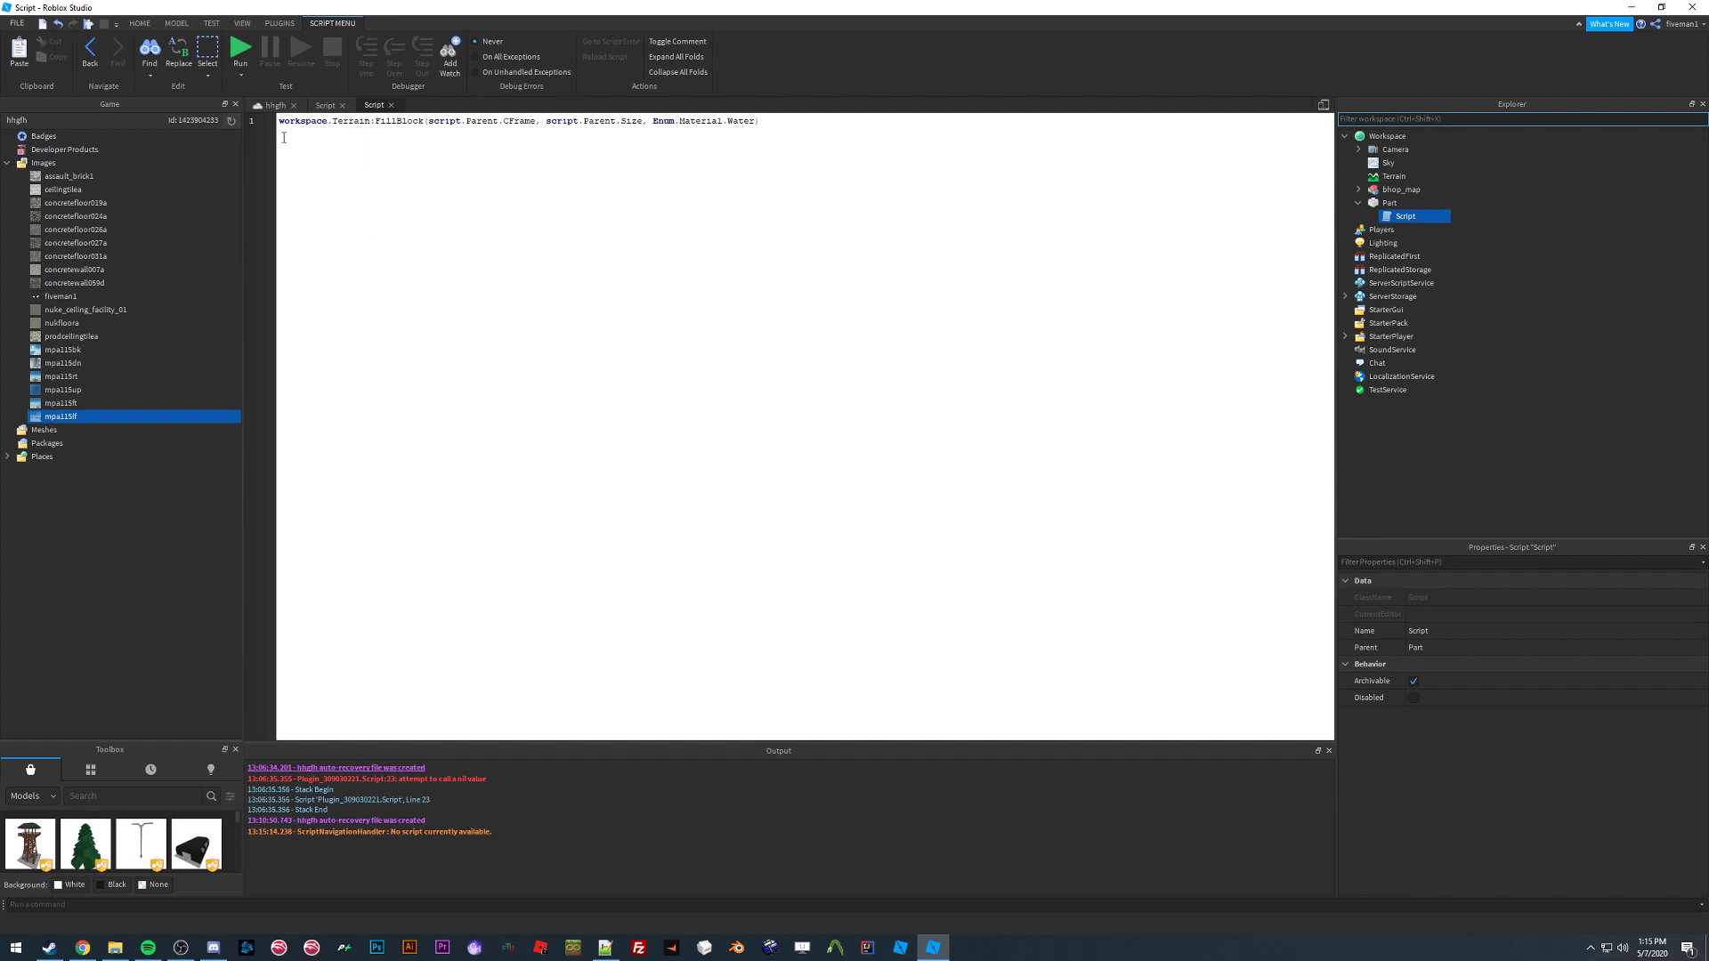
drag(280, 121, 370, 121)
click(1393, 176)
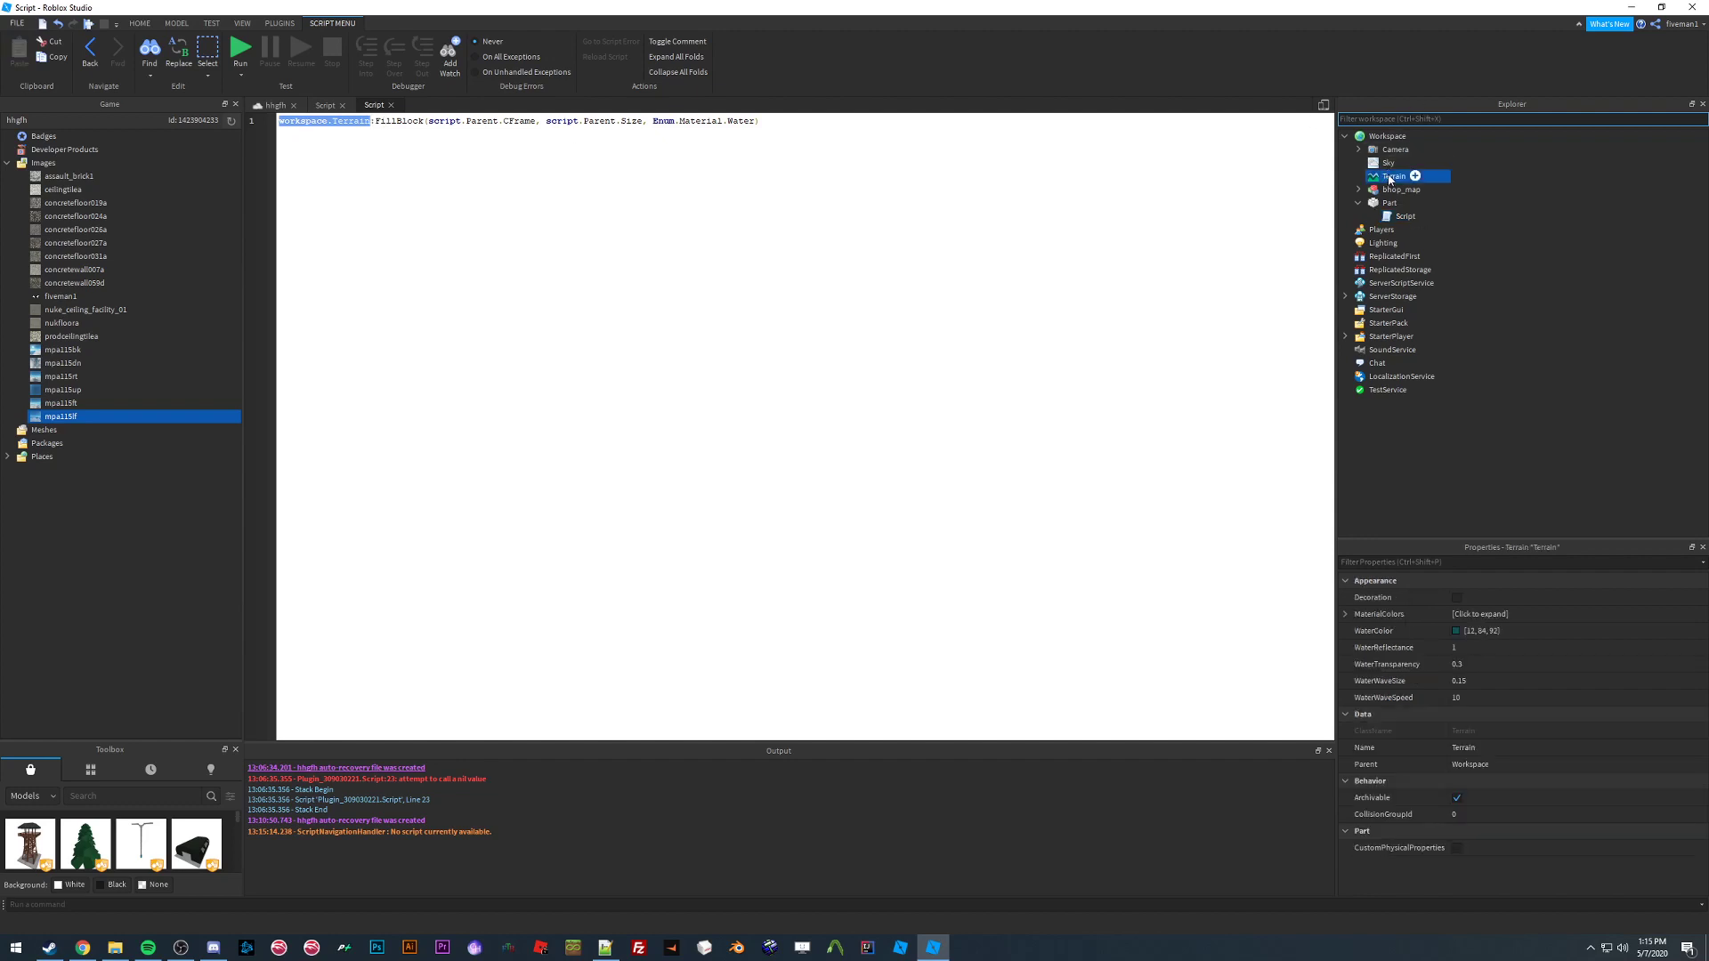
click(1384, 136)
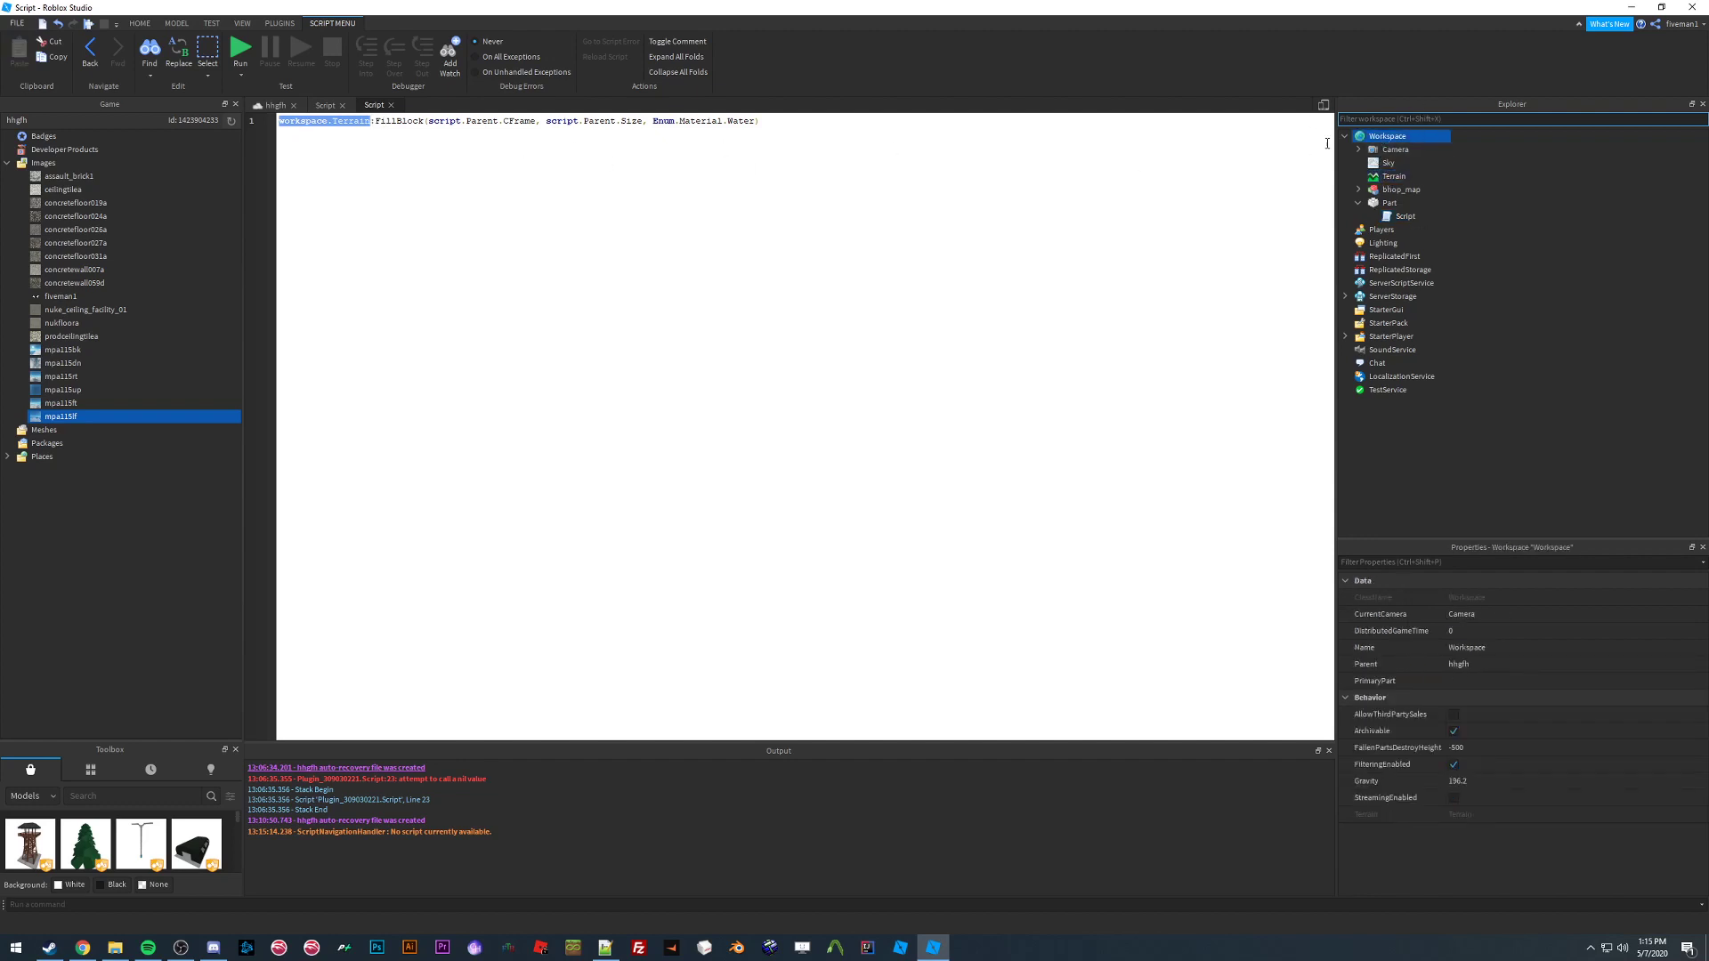
key(ctrl+c)
drag(371, 121, 426, 125)
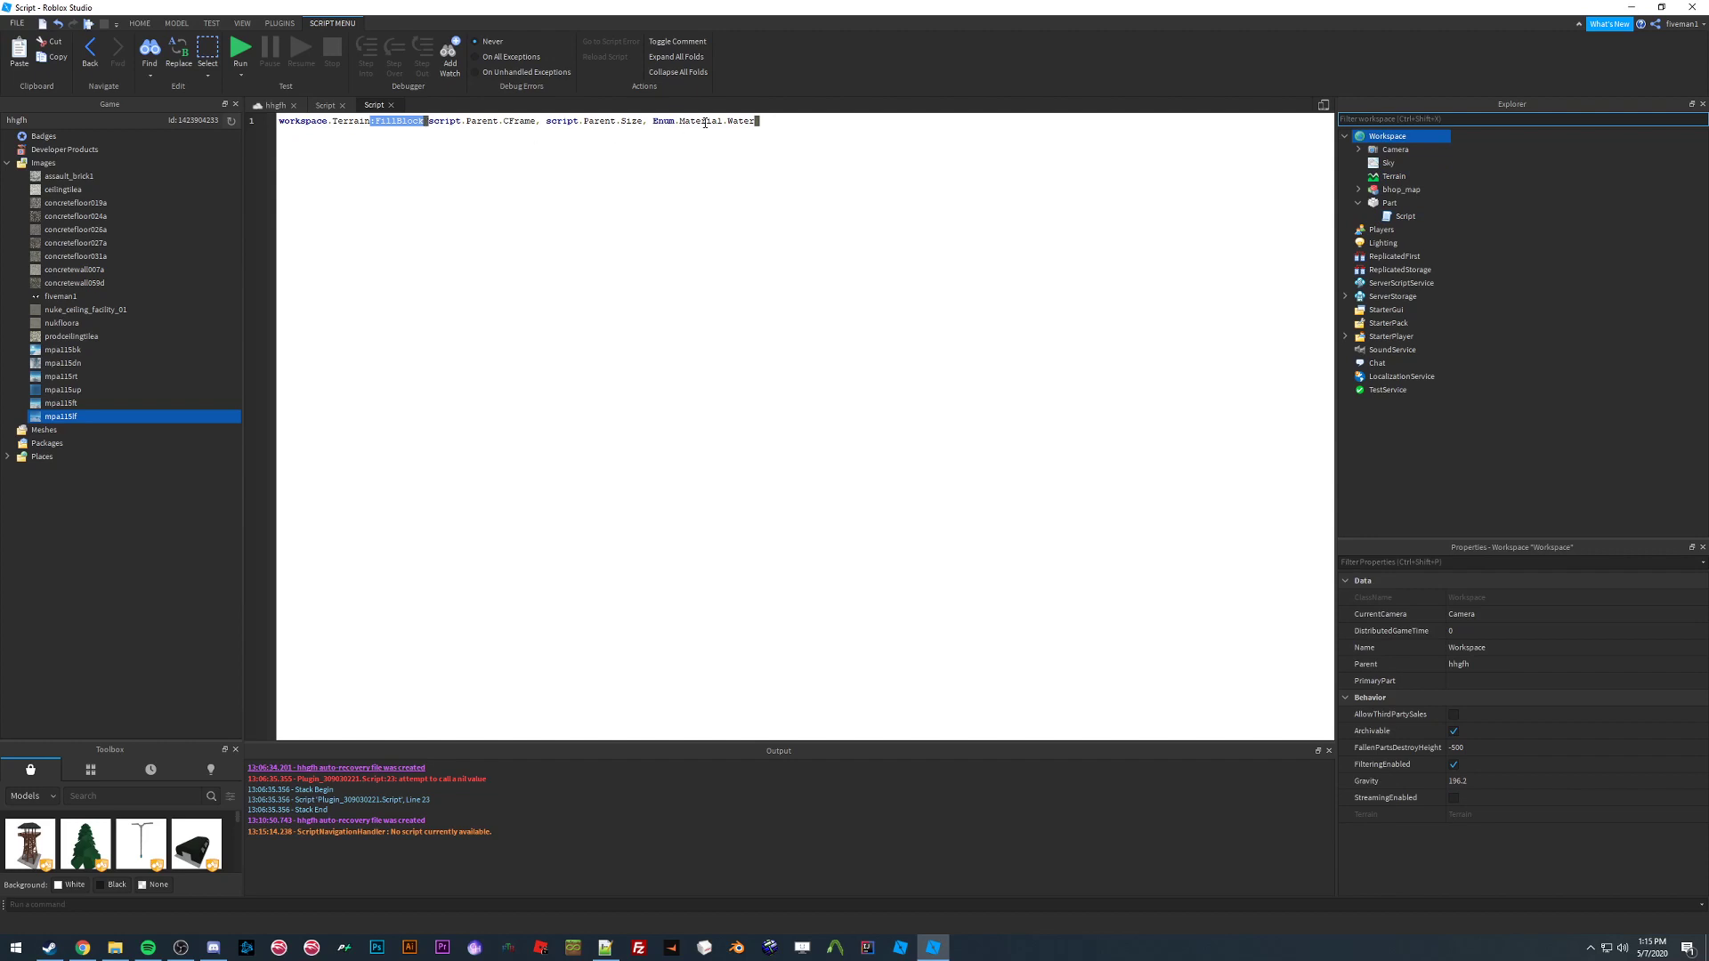
Examine the script.Parent.CFrame and script.Parent.Size arguments, relating them to the script and its parent part
click(429, 121)
text(()
drag(430, 122, 531, 124)
click(441, 126)
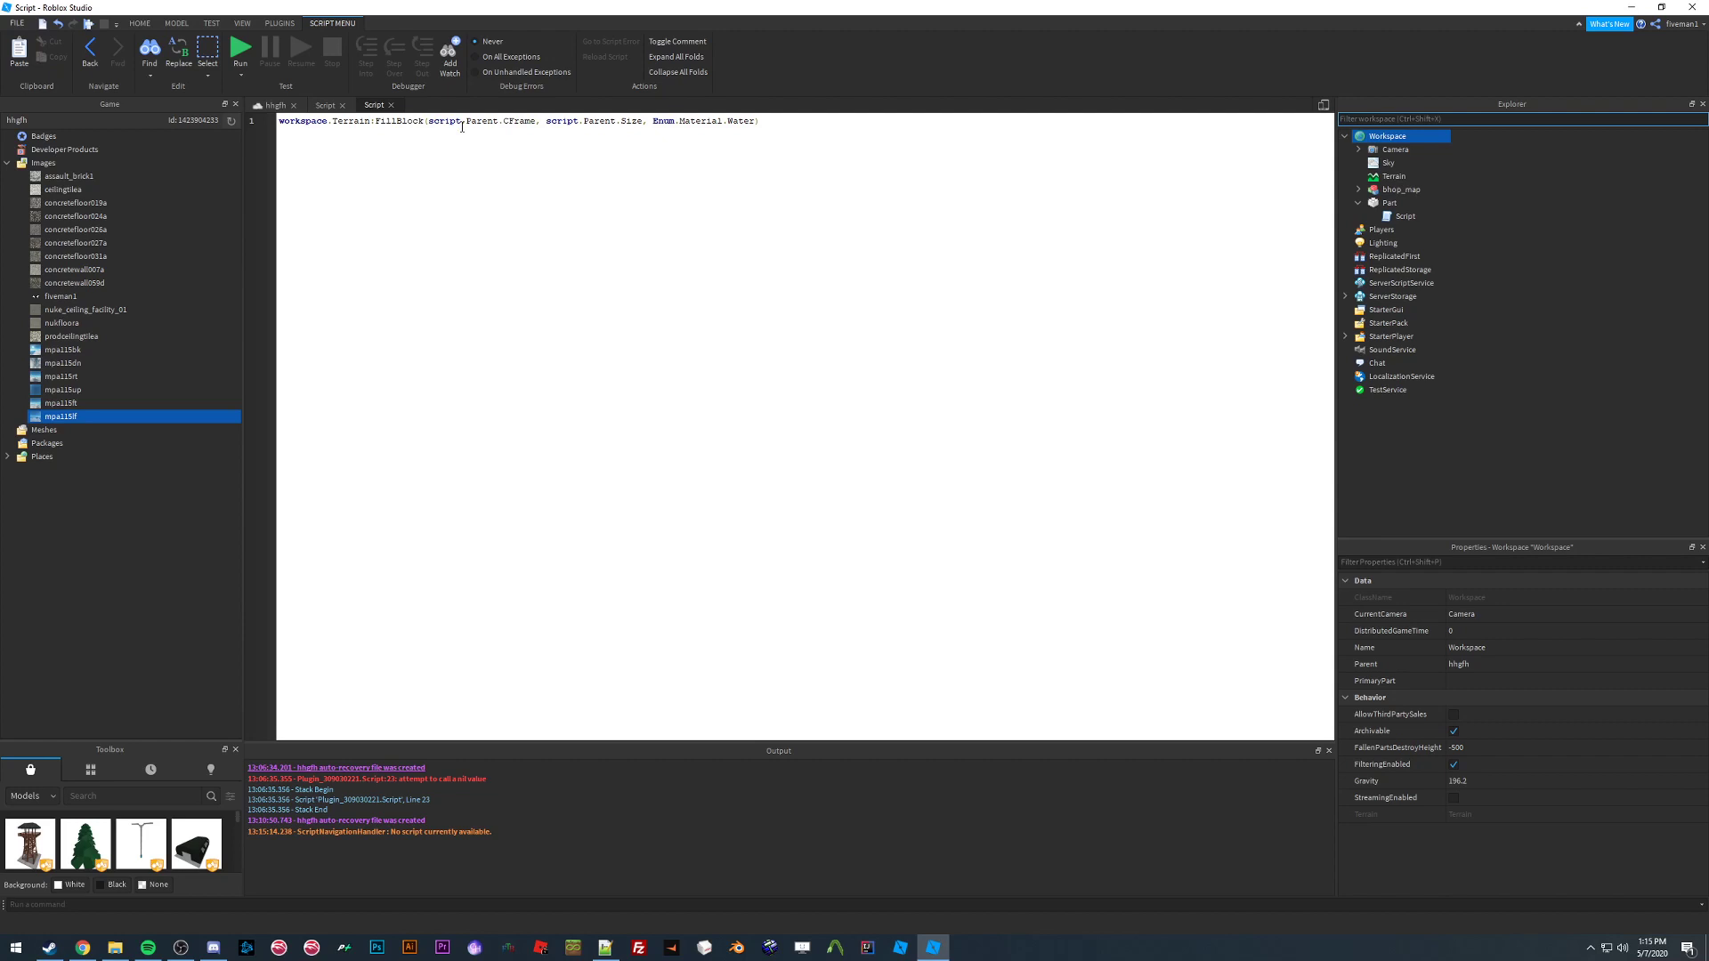
click(1404, 218)
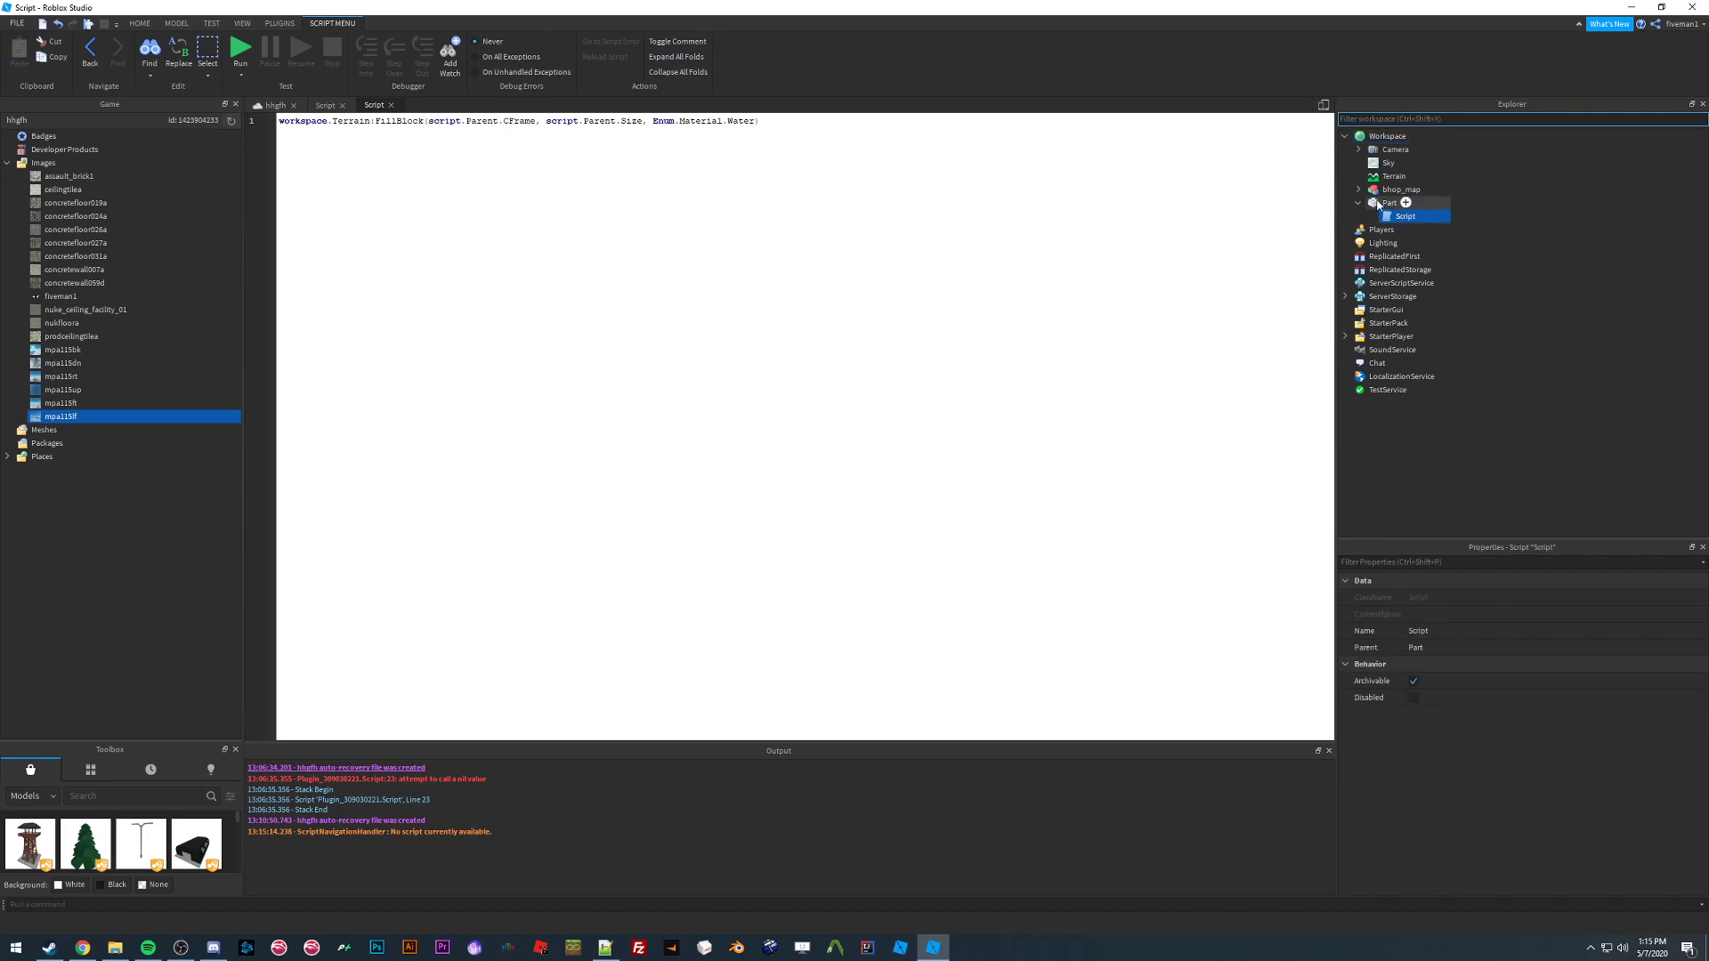
click(1388, 204)
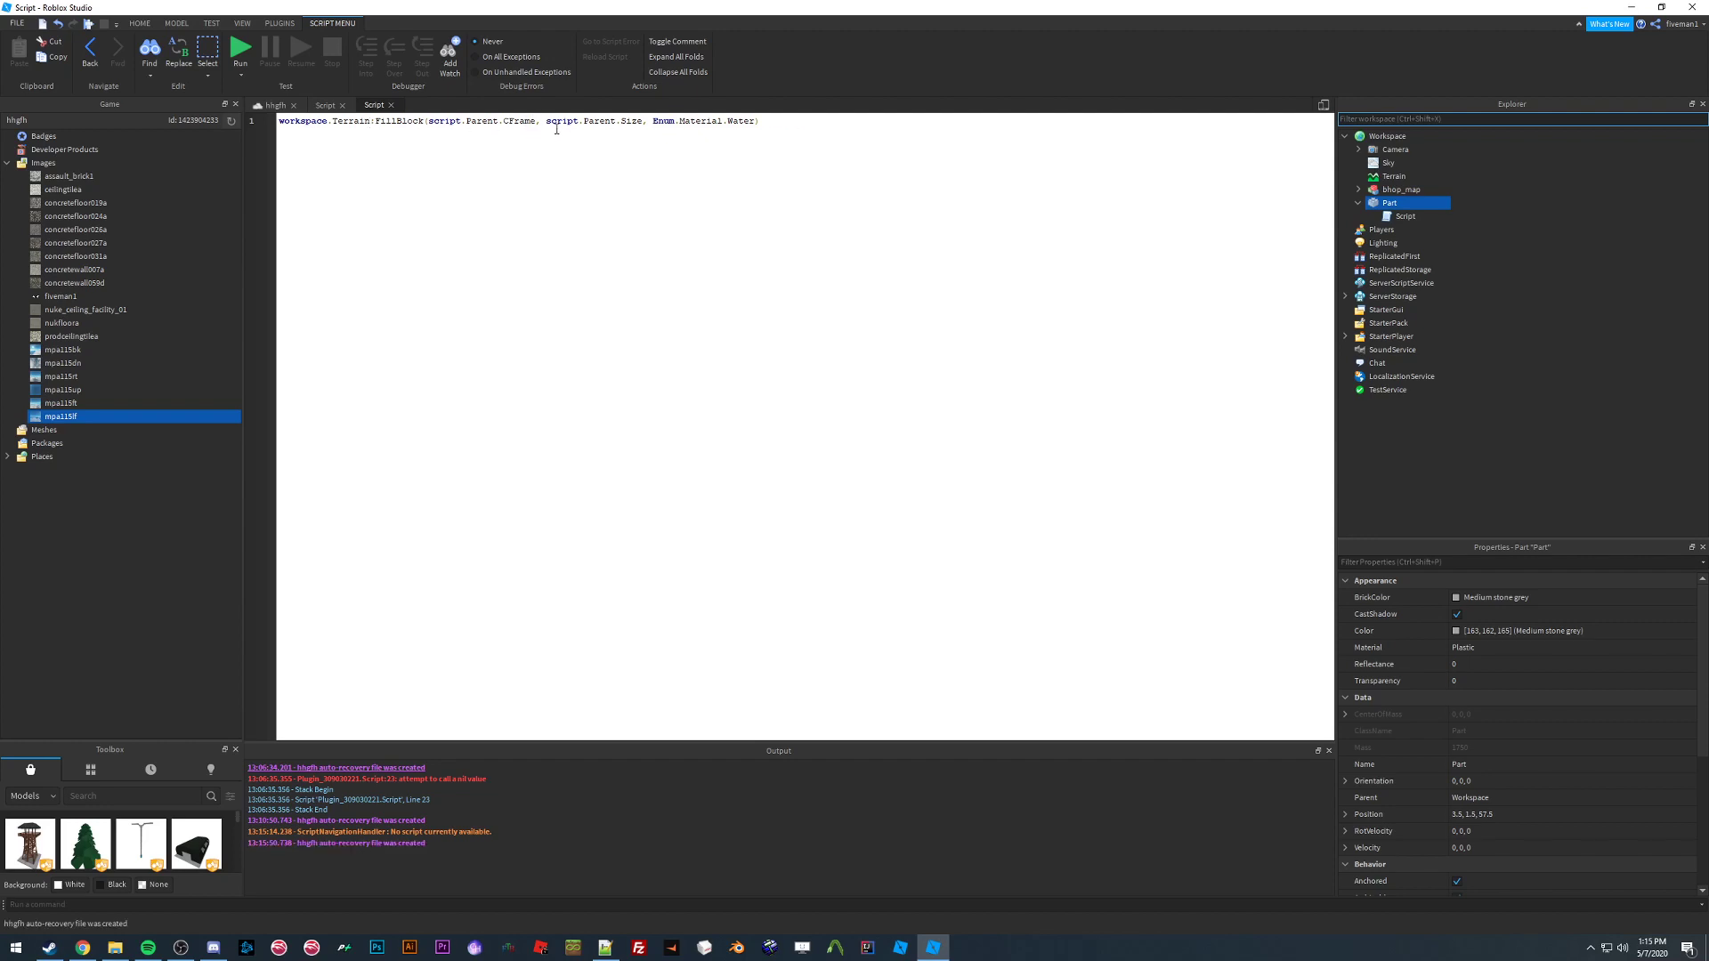
drag(540, 121, 643, 122)
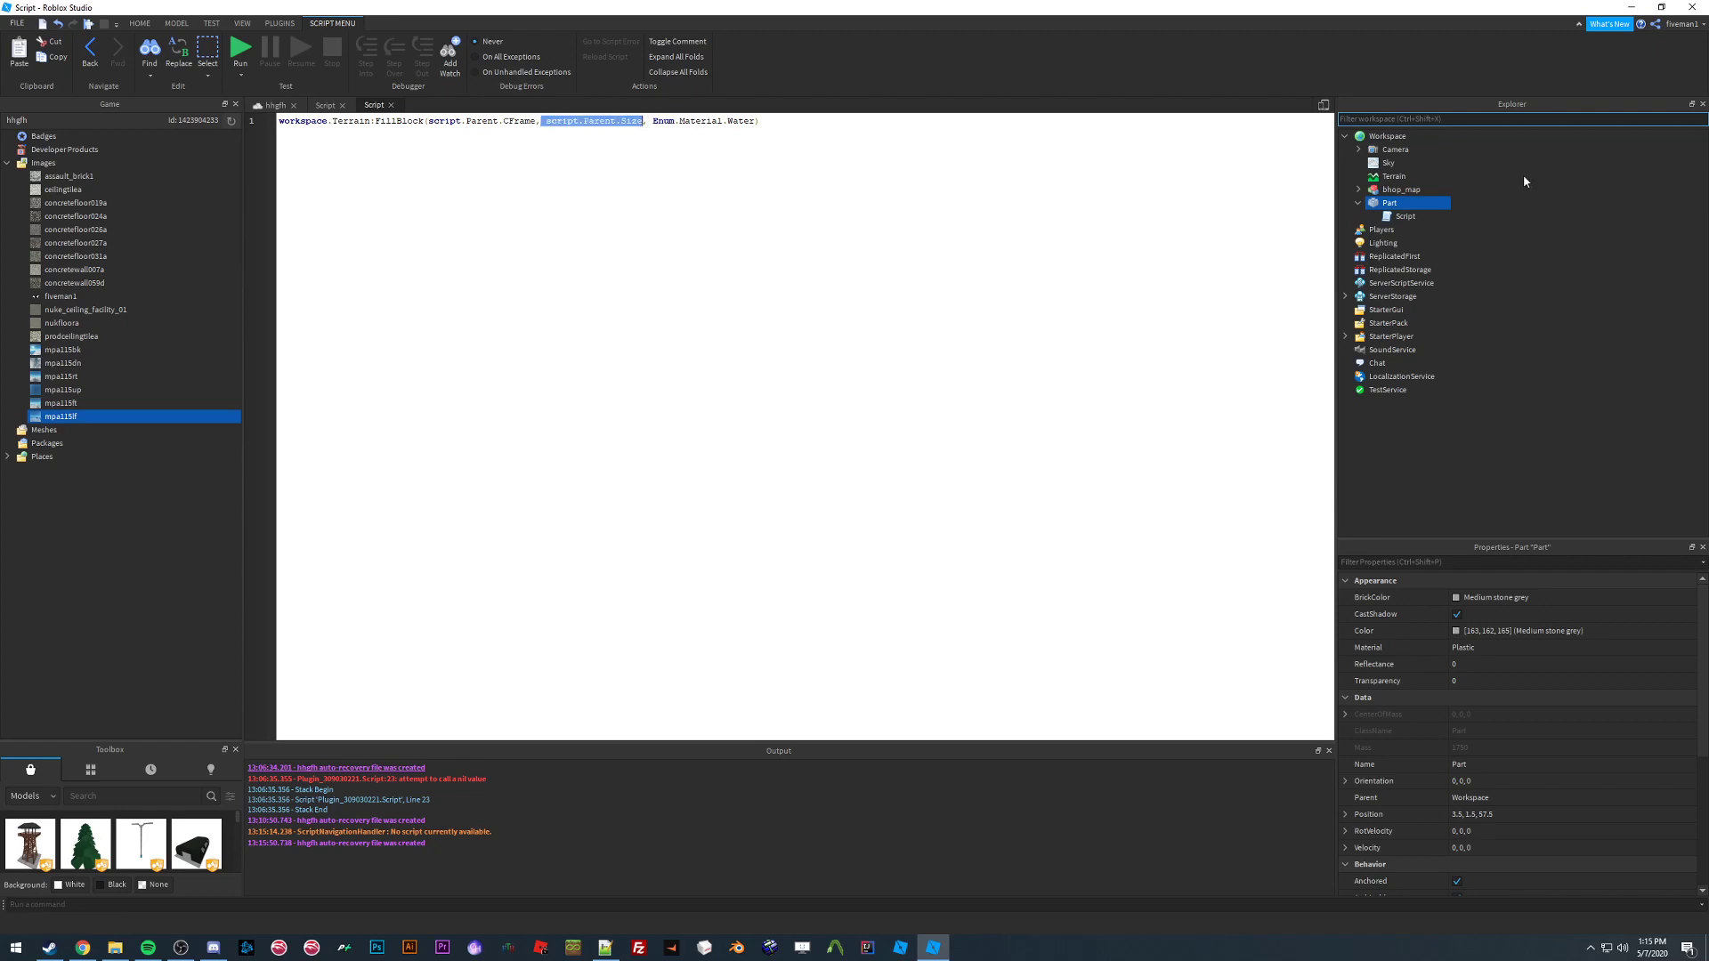
Examine the Enum.Material.Water argument at the end of the FillBlock call
drag(653, 121, 753, 125)
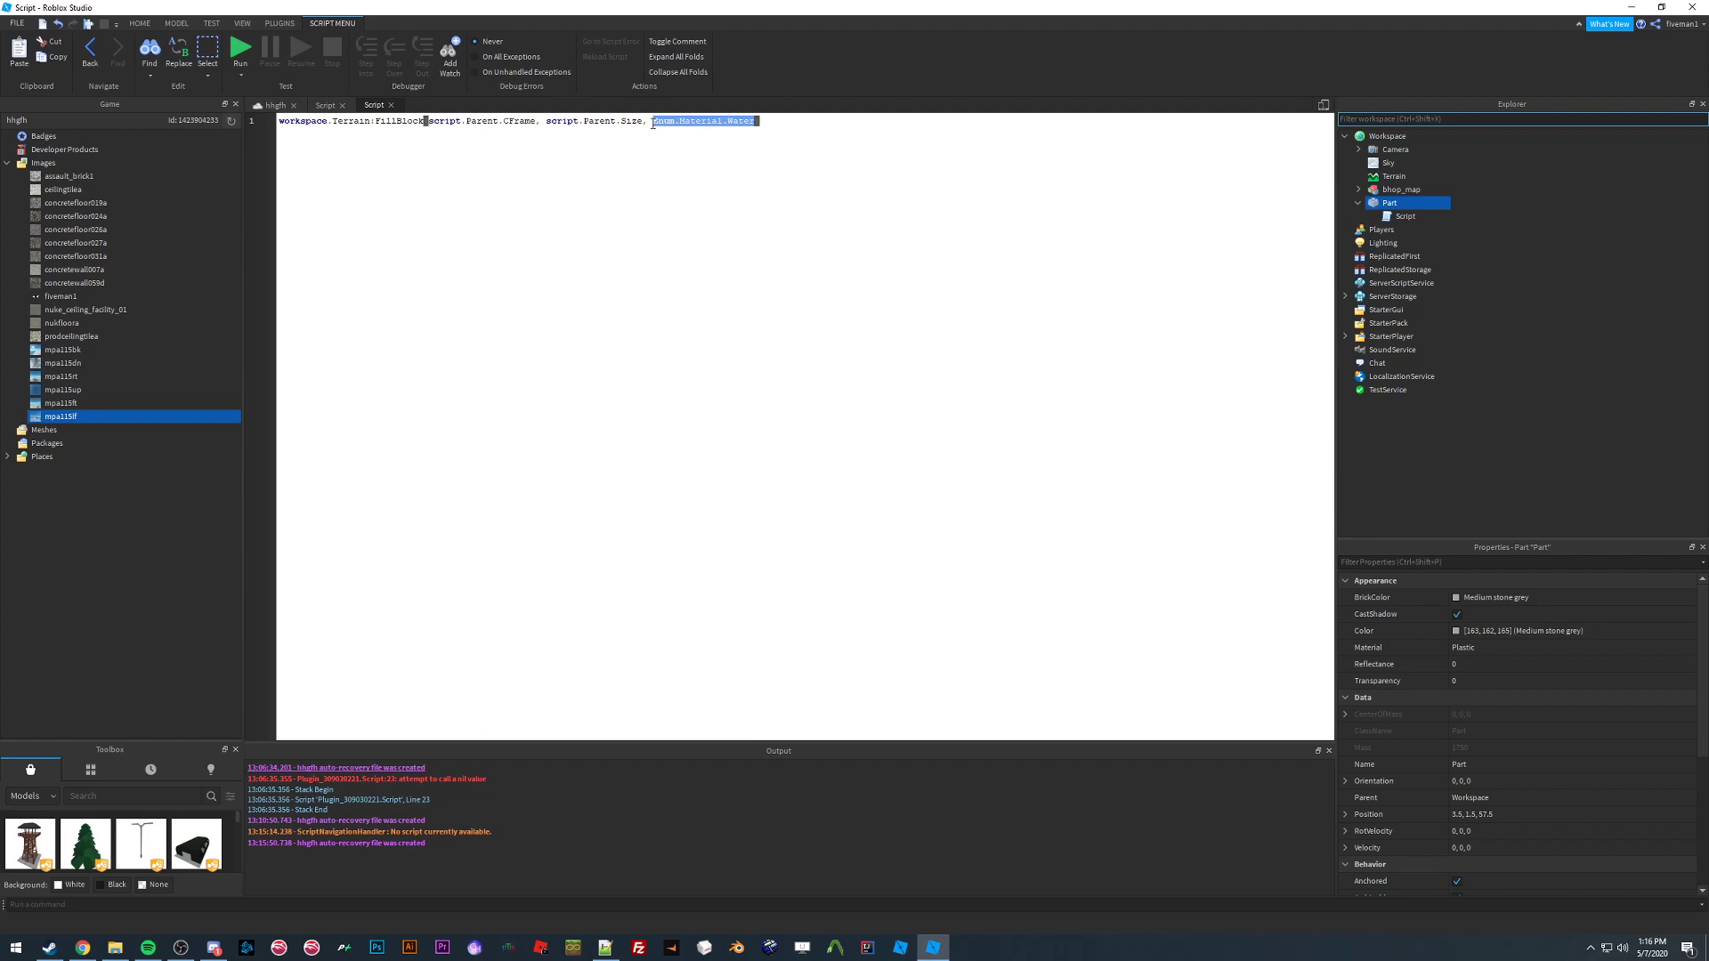
click(740, 124)
drag(726, 120, 756, 123)
click(769, 121)
Return to the 3D scene and set the part's Transparency to 1
click(267, 104)
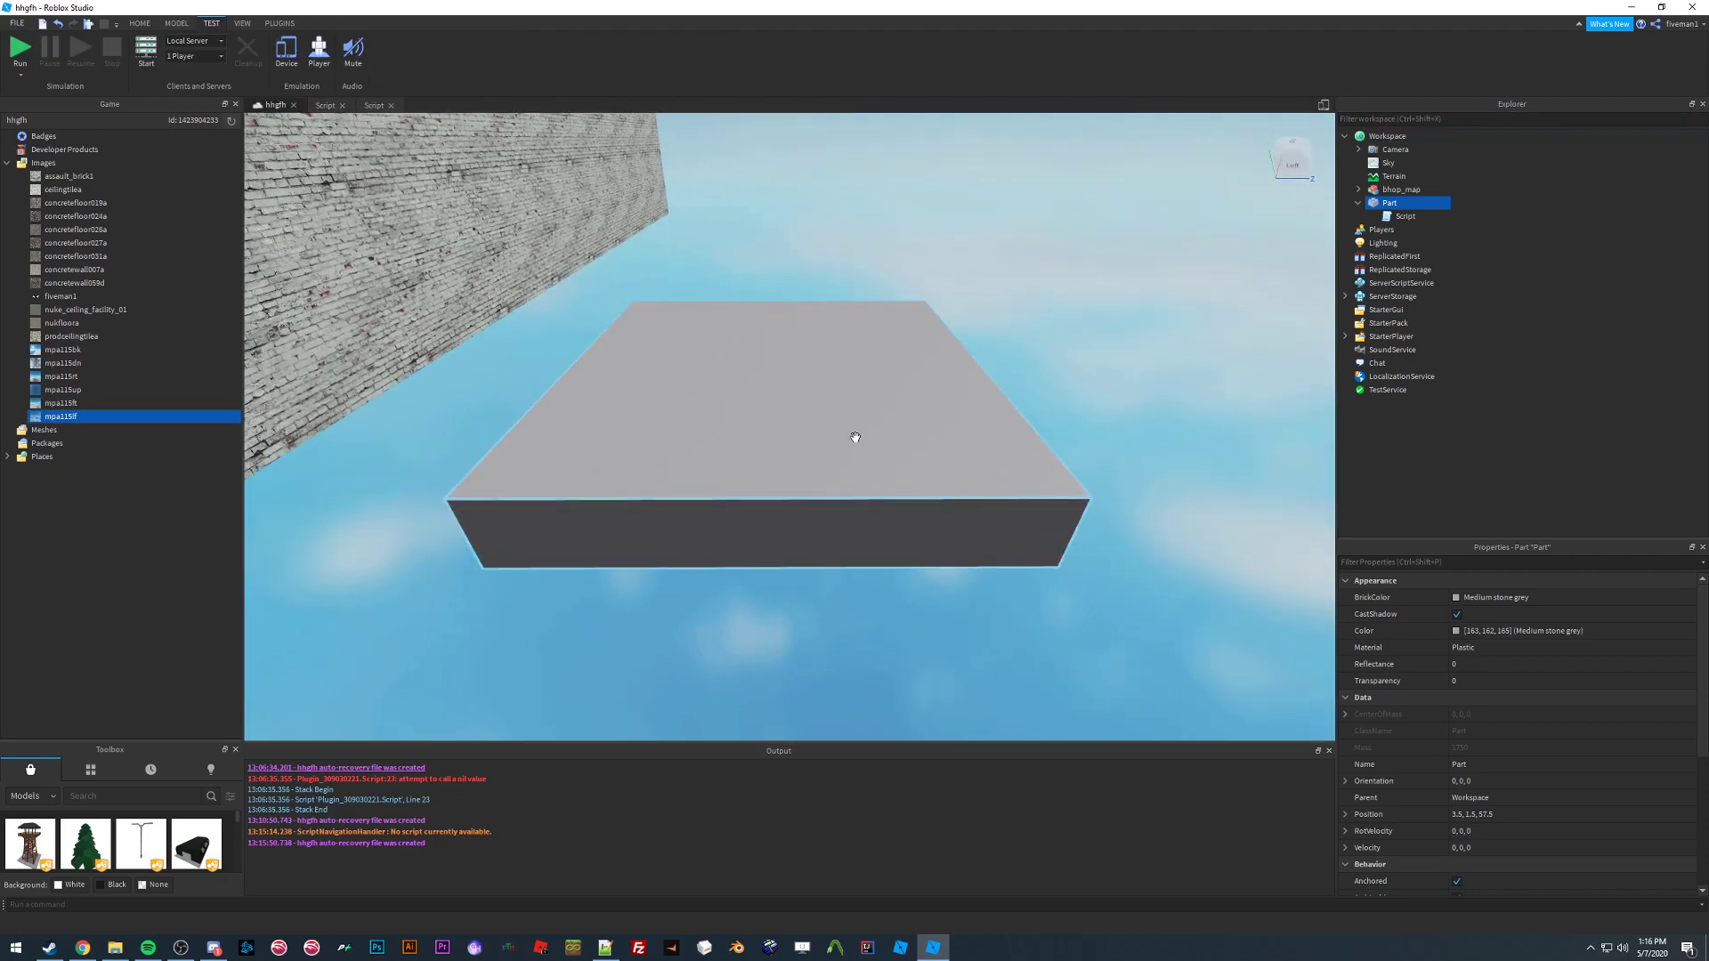
click(1484, 682)
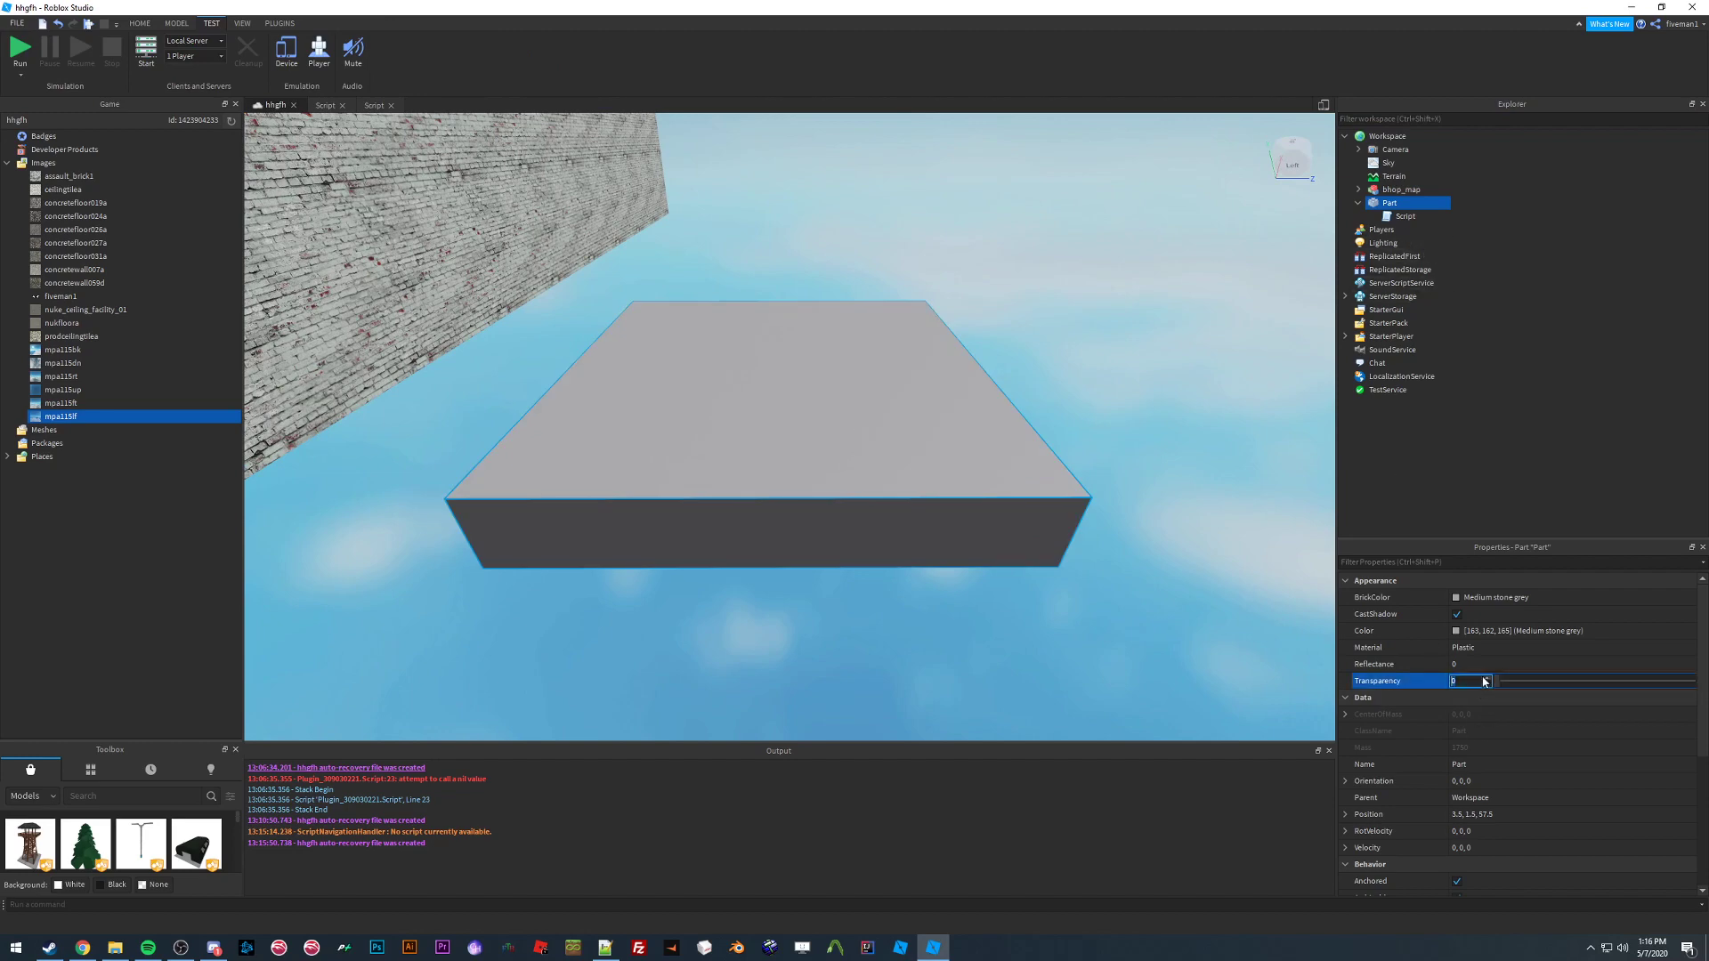
text(1)
key(Return)
right_drag(1196, 638, 698, 386)
Play-test the place, inspect the terrain water at the part from several distances, and stop the test
click(145, 25)
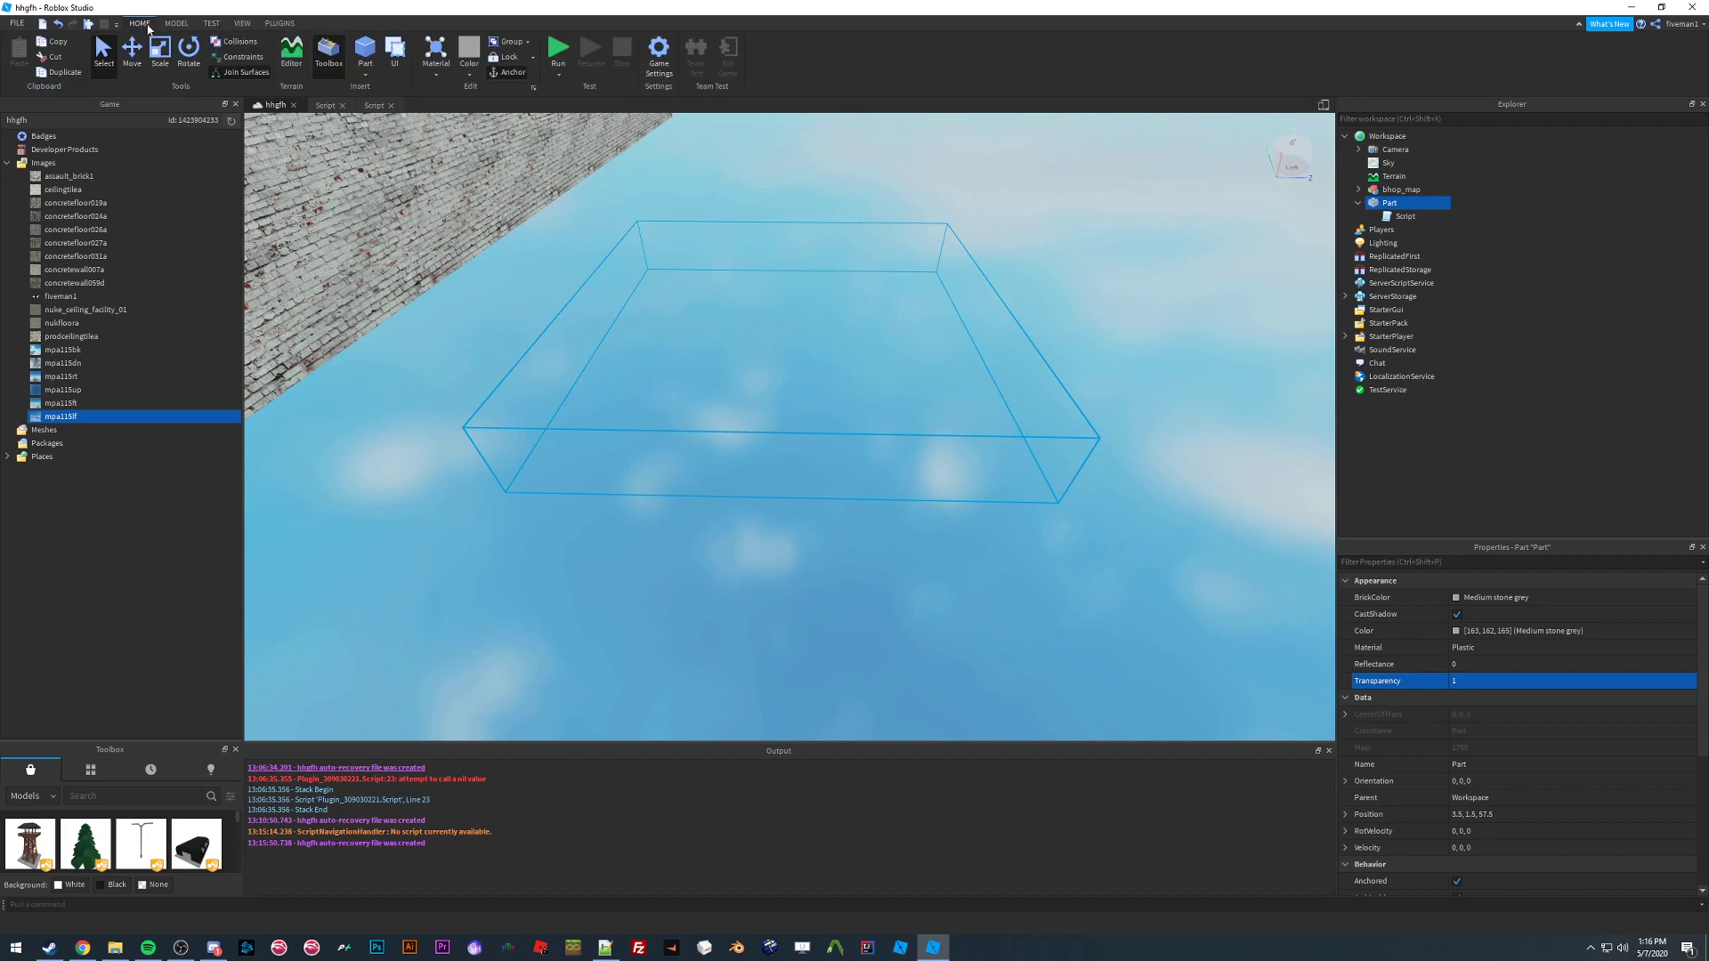
click(219, 24)
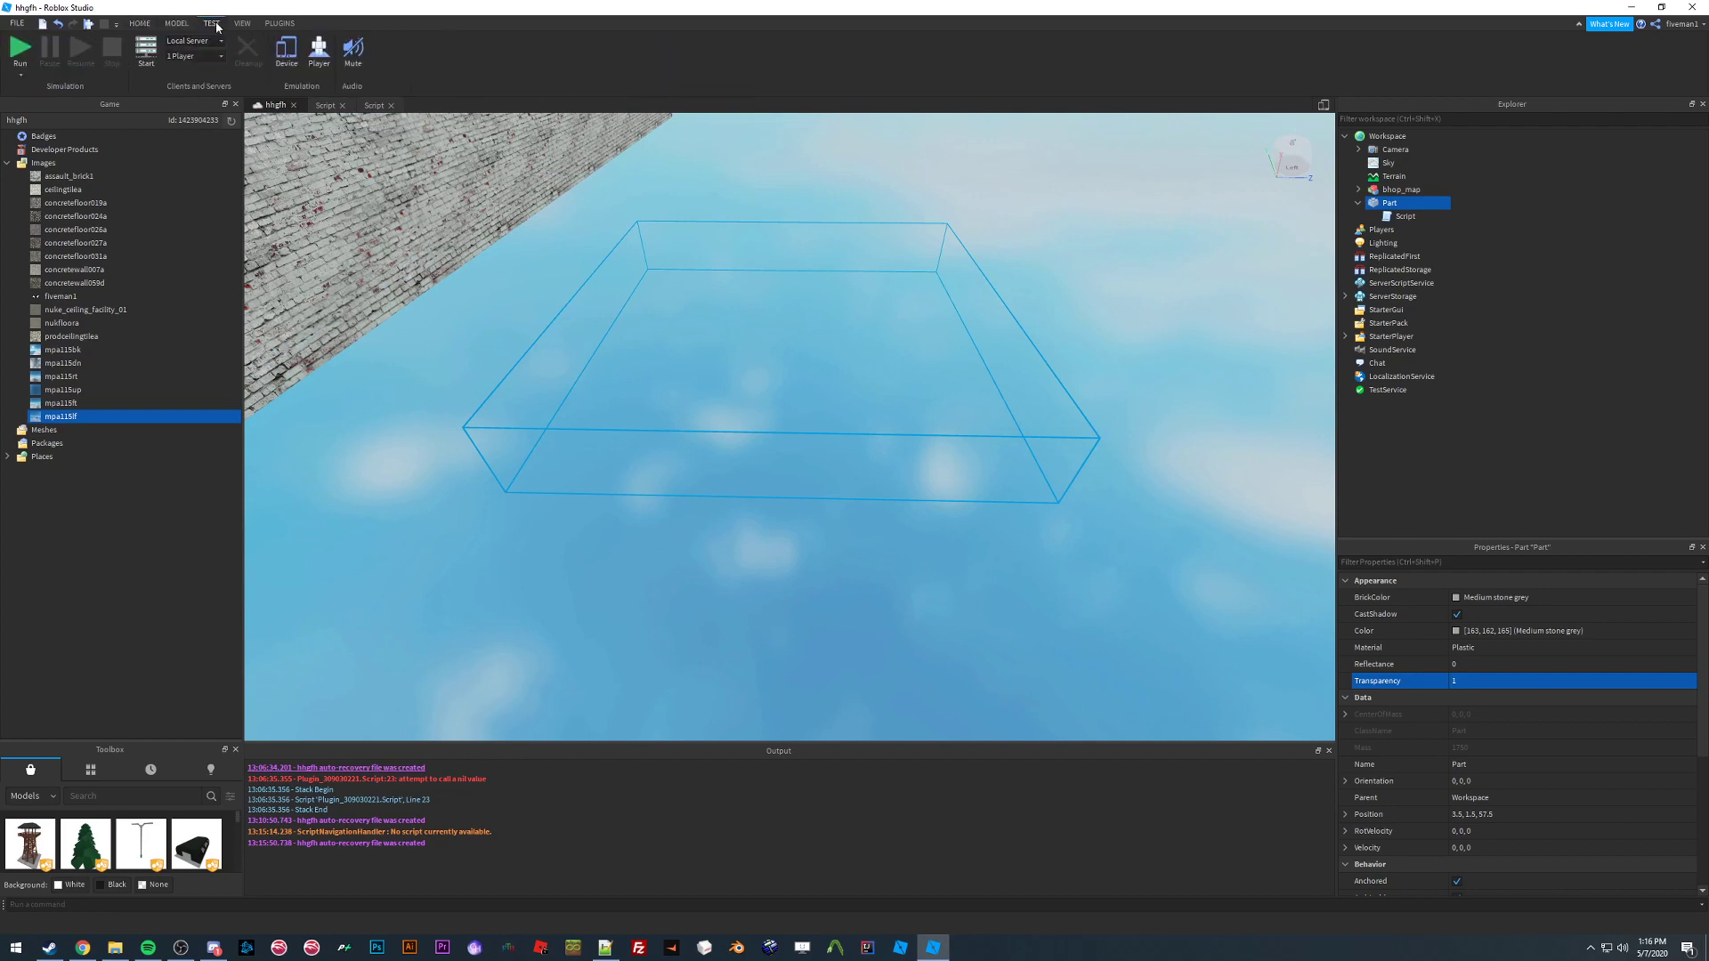
click(20, 74)
click(36, 120)
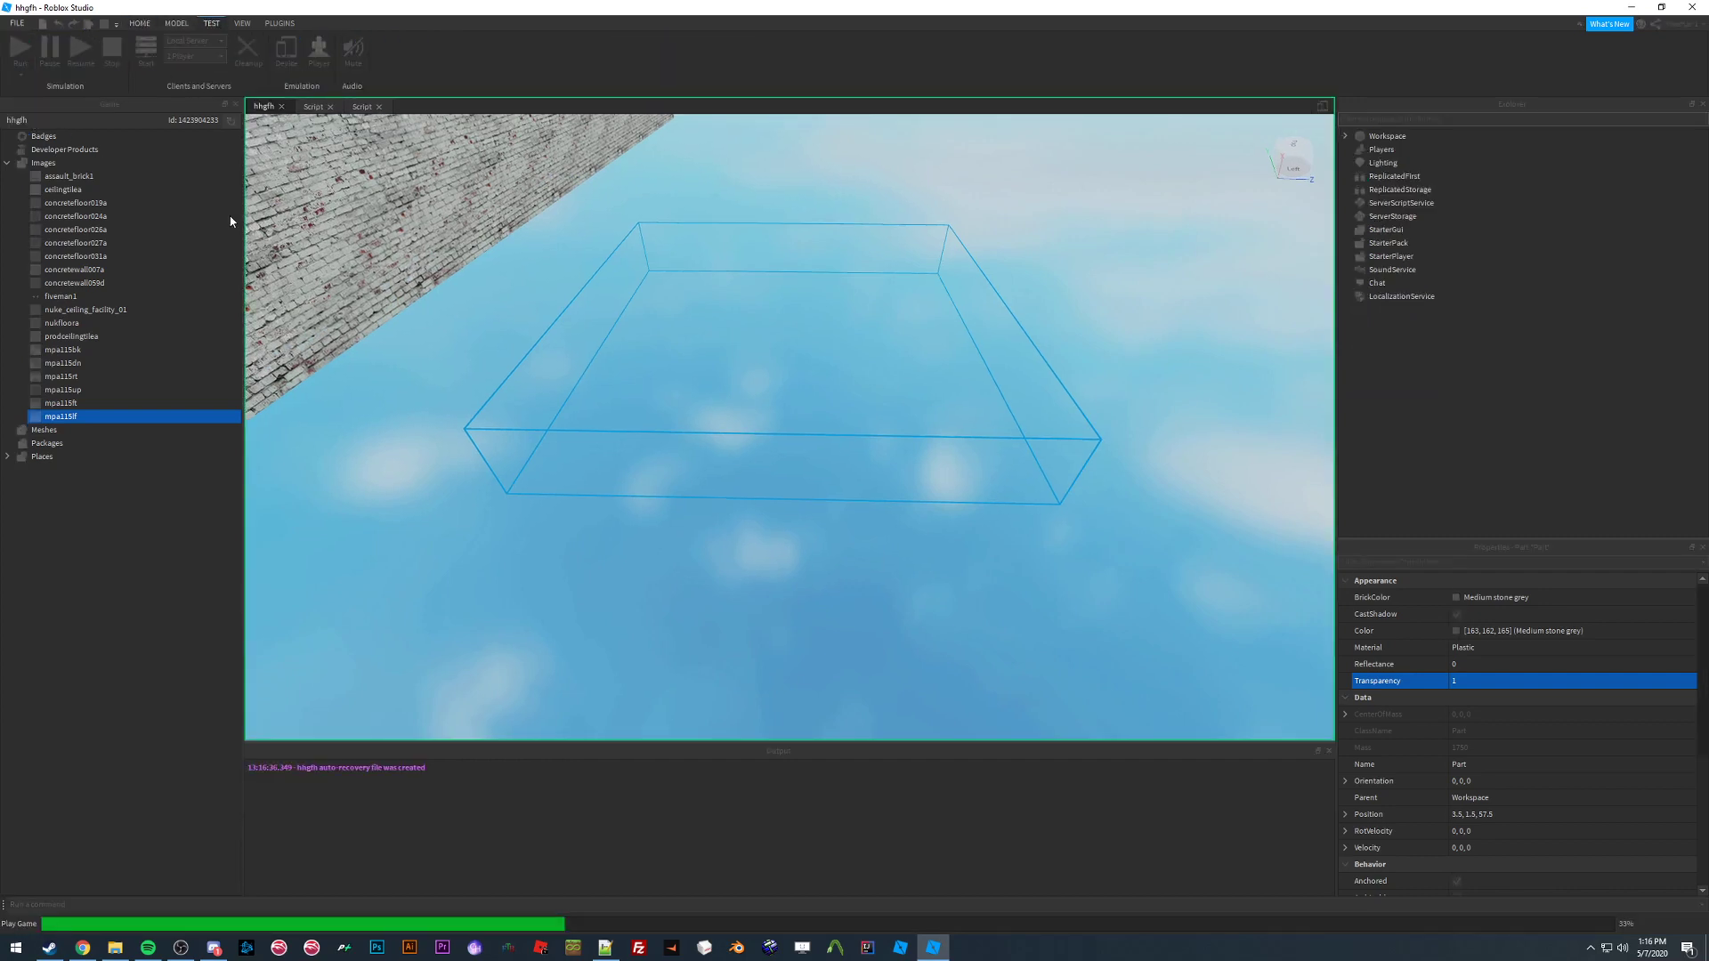
mouse_move(863, 389)
right_down()
mouse_move(808, 503)
mouse_move(863, 391)
right_up()
key(a)
key(w)
scroll(862, 392, down, 5)
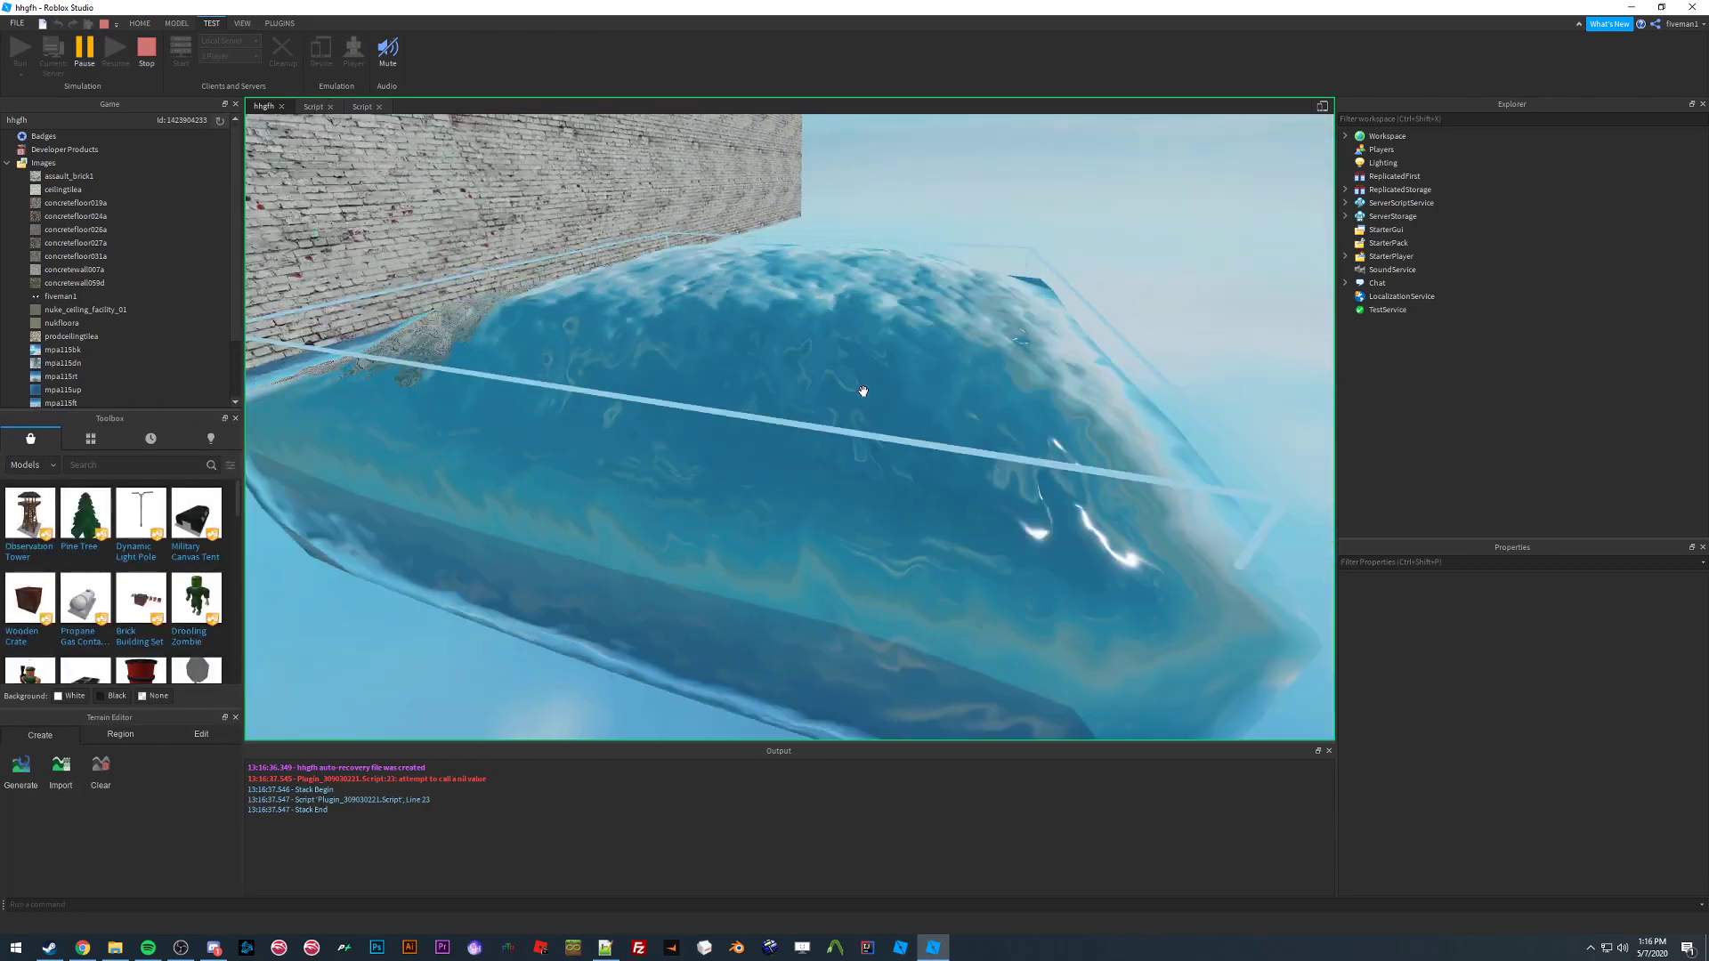
scroll(863, 391, down, 4)
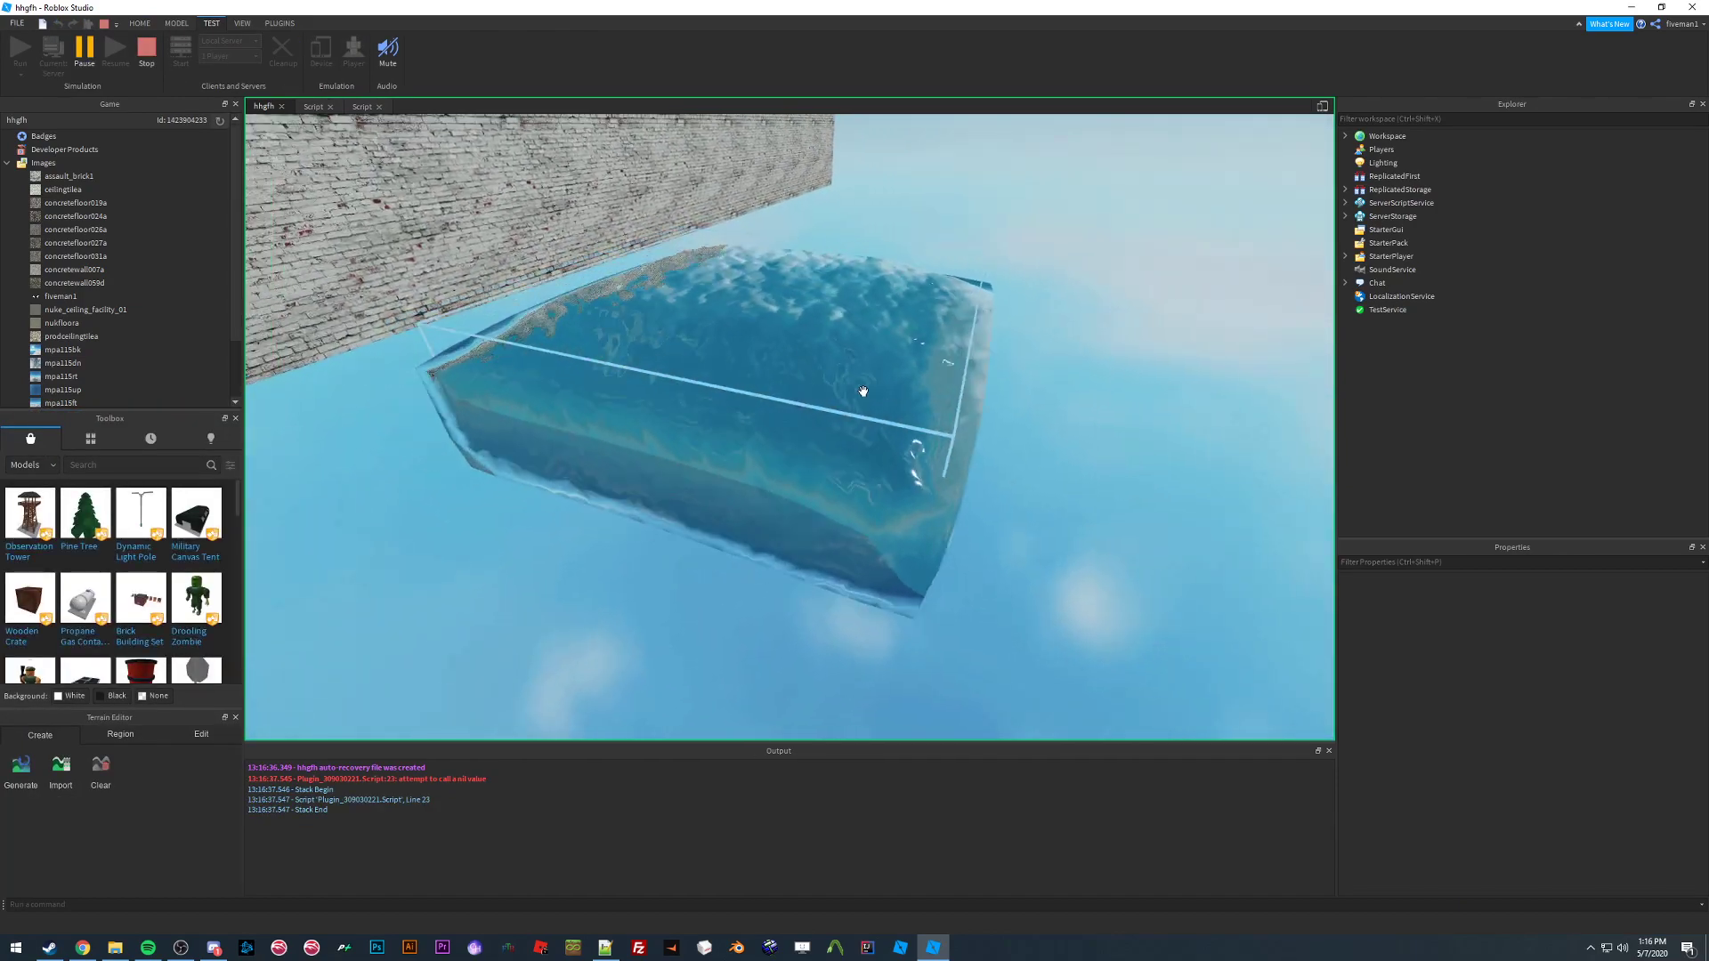
key(shift+F5)
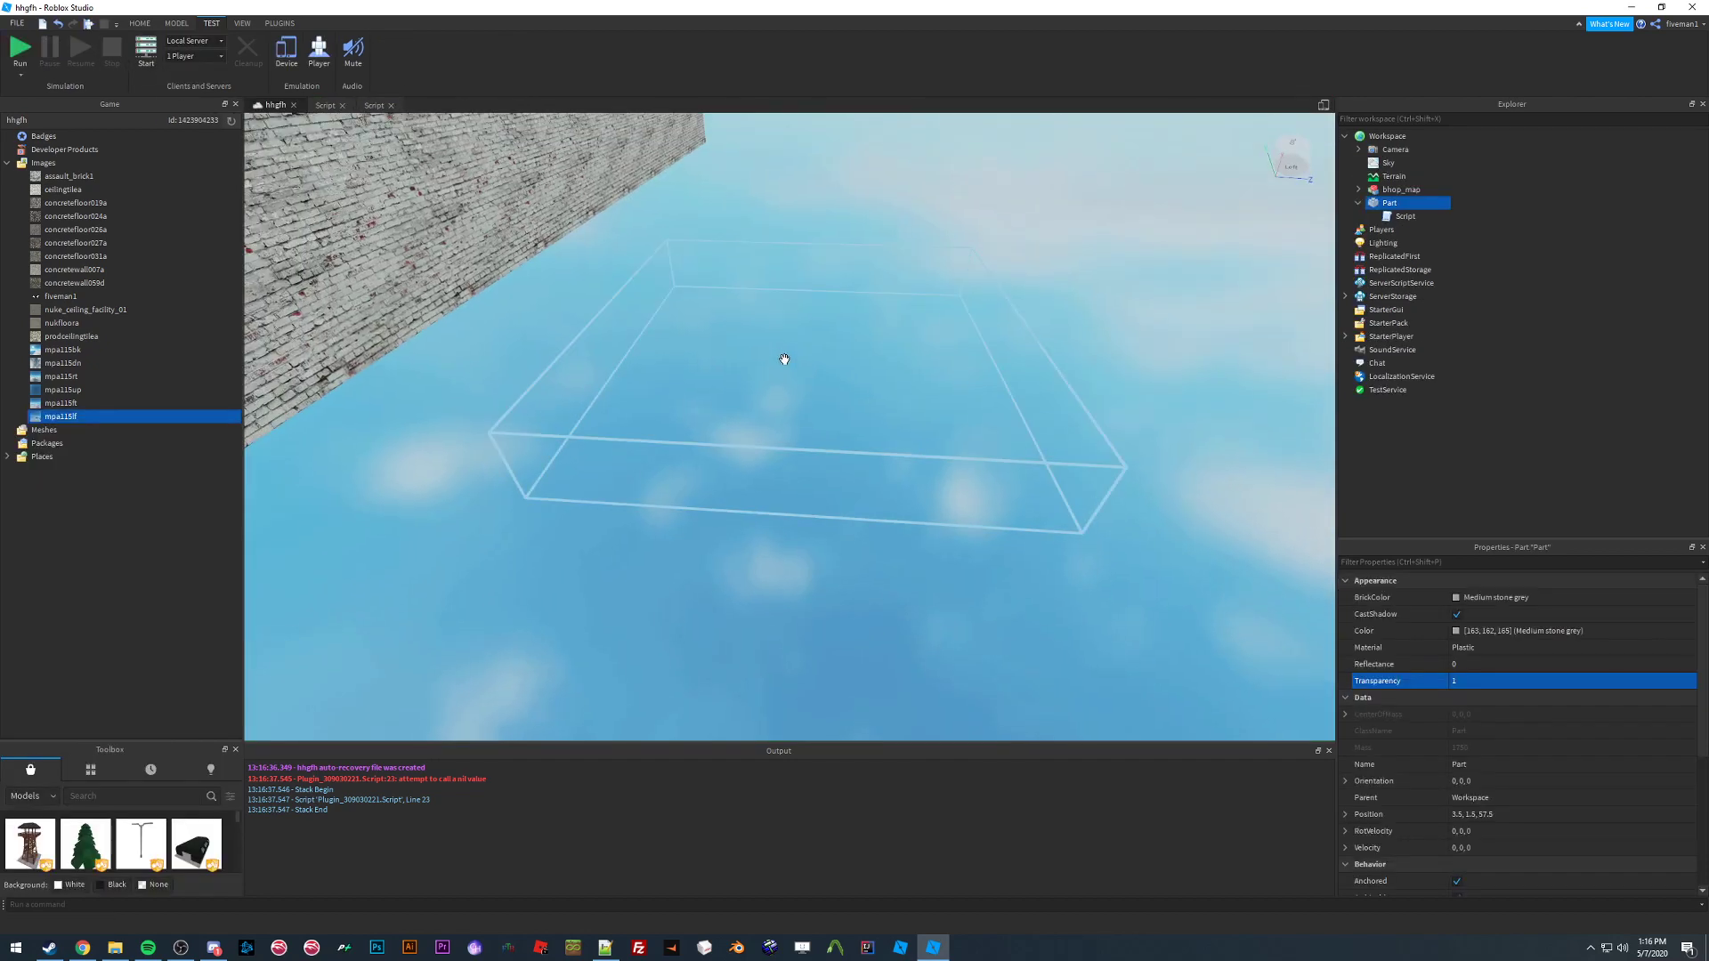
Toggle the transparent part's CanCollide property
scroll(813, 423, up, 5)
scroll(817, 424, down, 3)
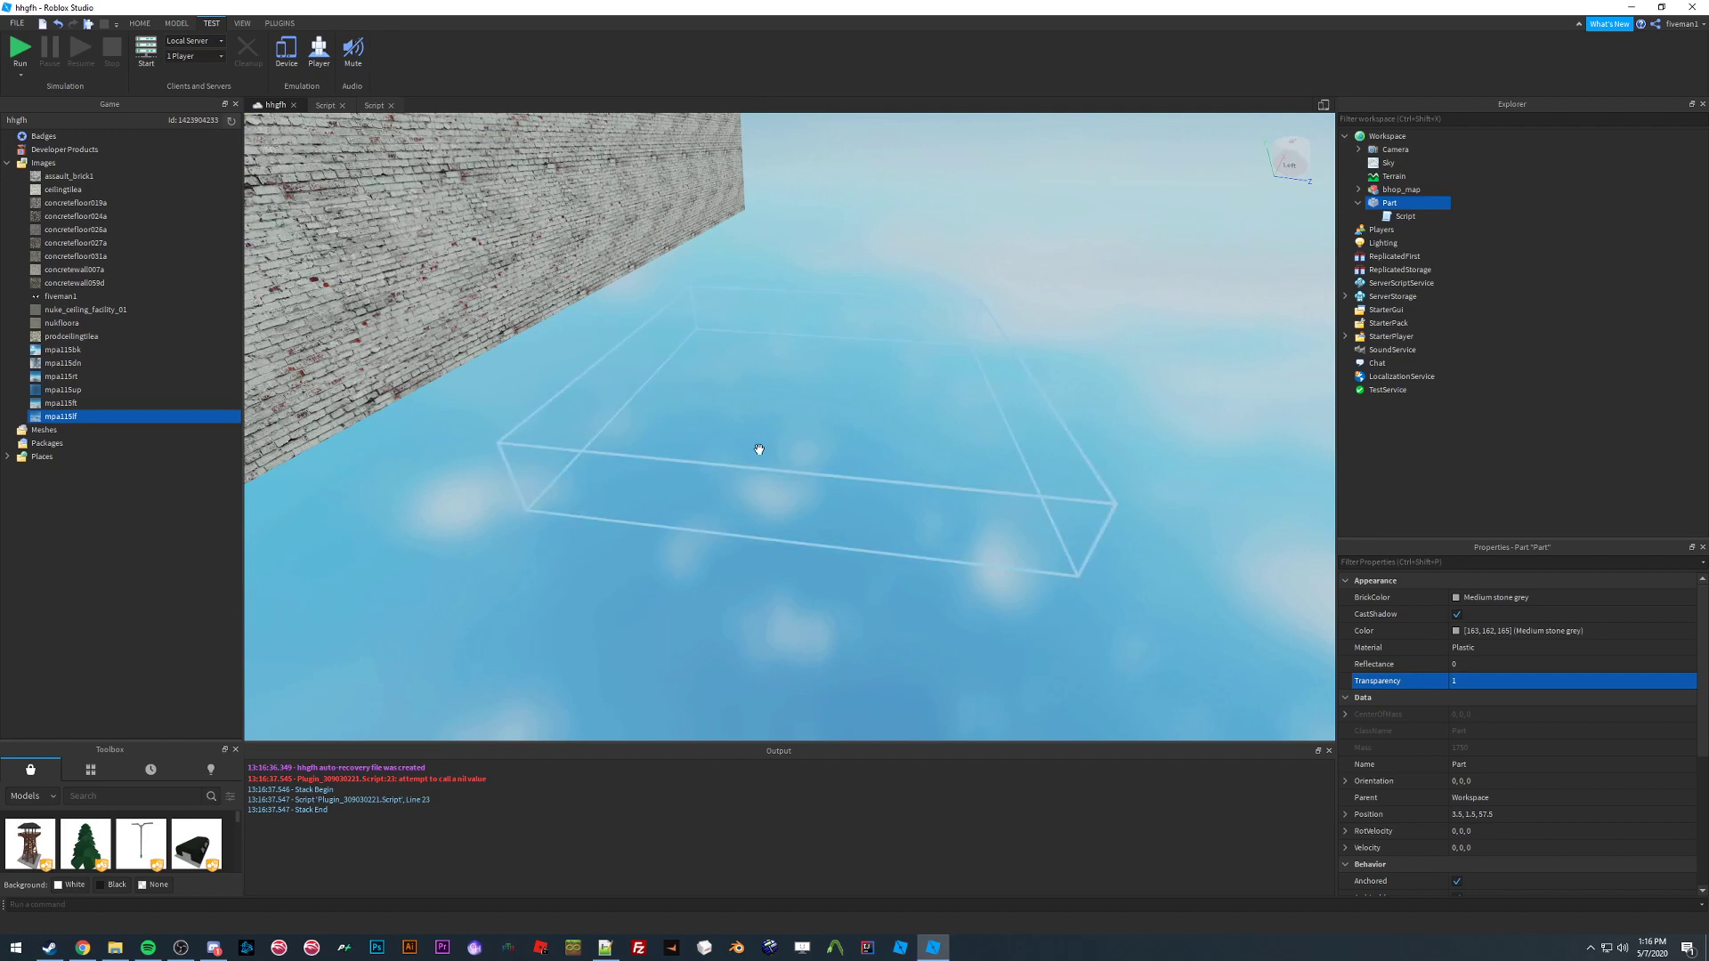
scroll(1494, 767, down, 3)
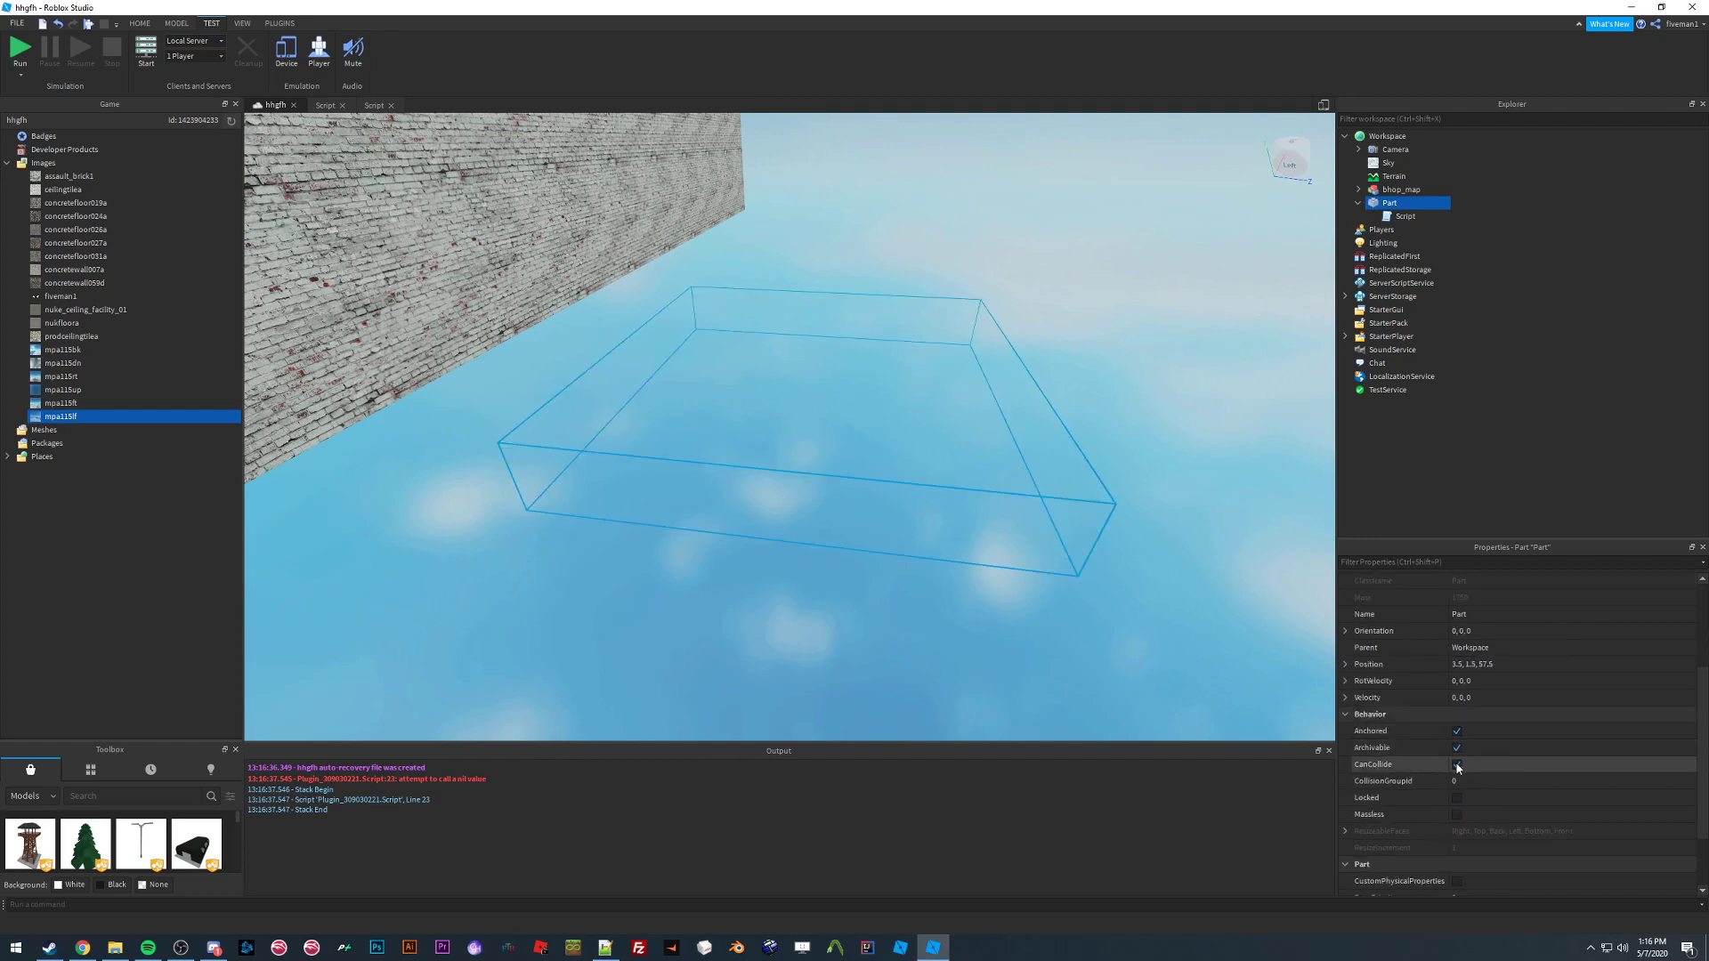
click(1457, 765)
scroll(1486, 766, up, 3)
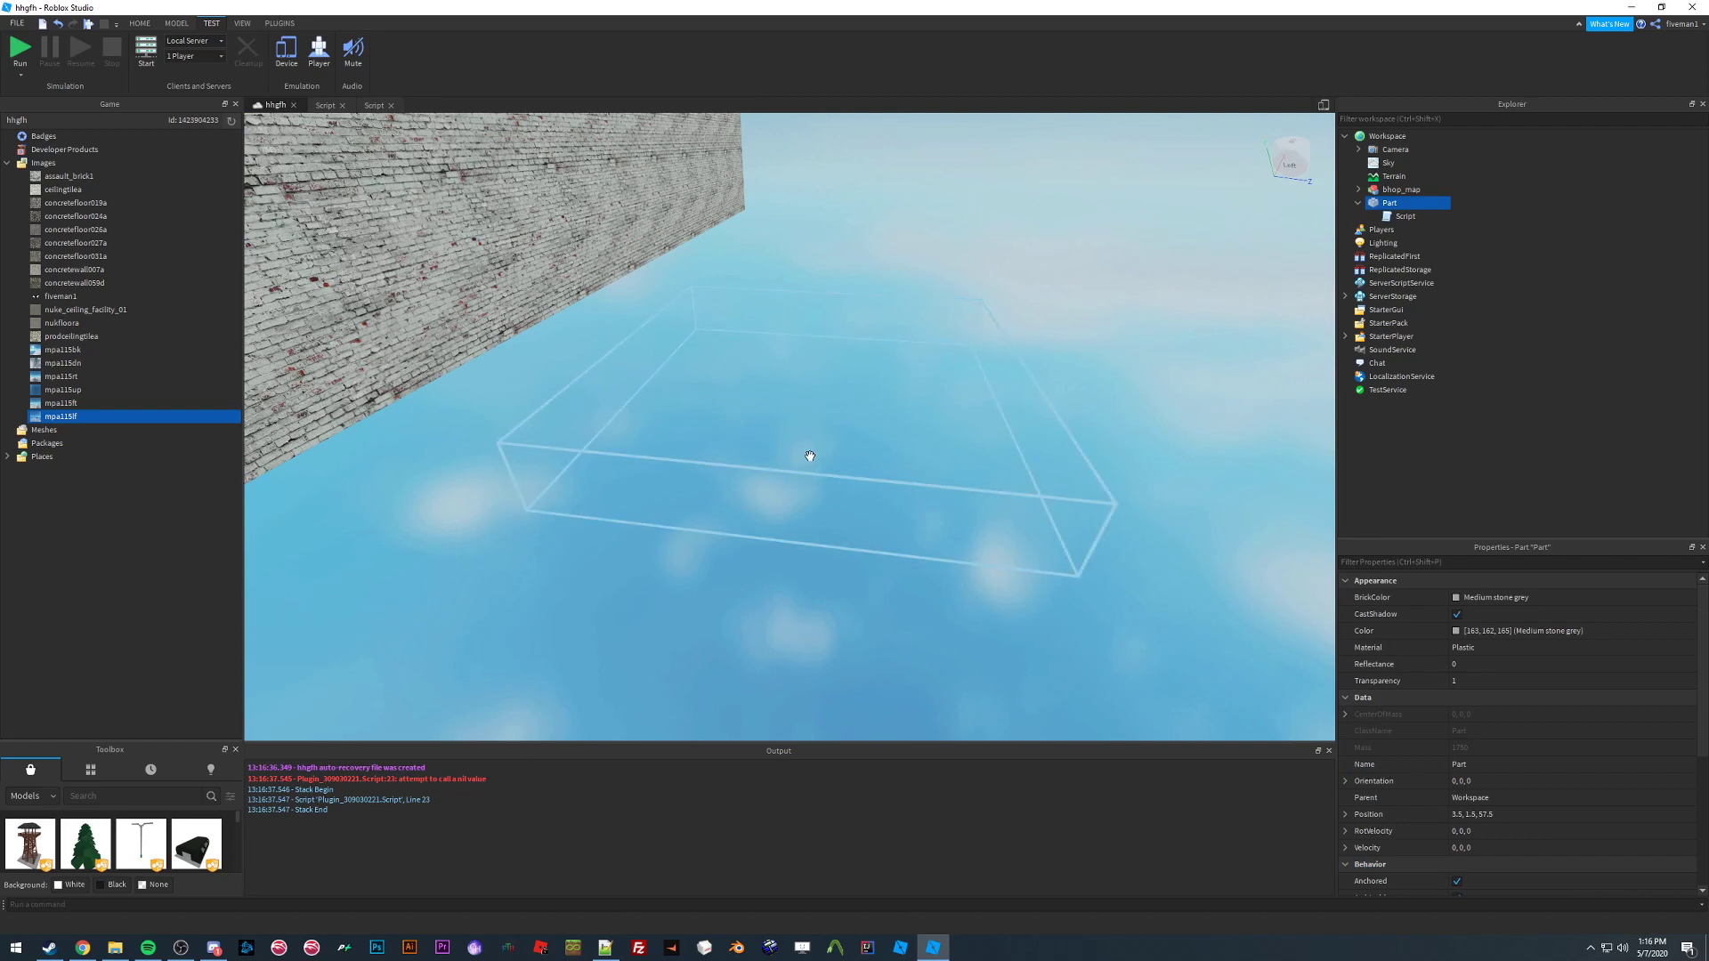
scroll(1528, 690, down, 1)
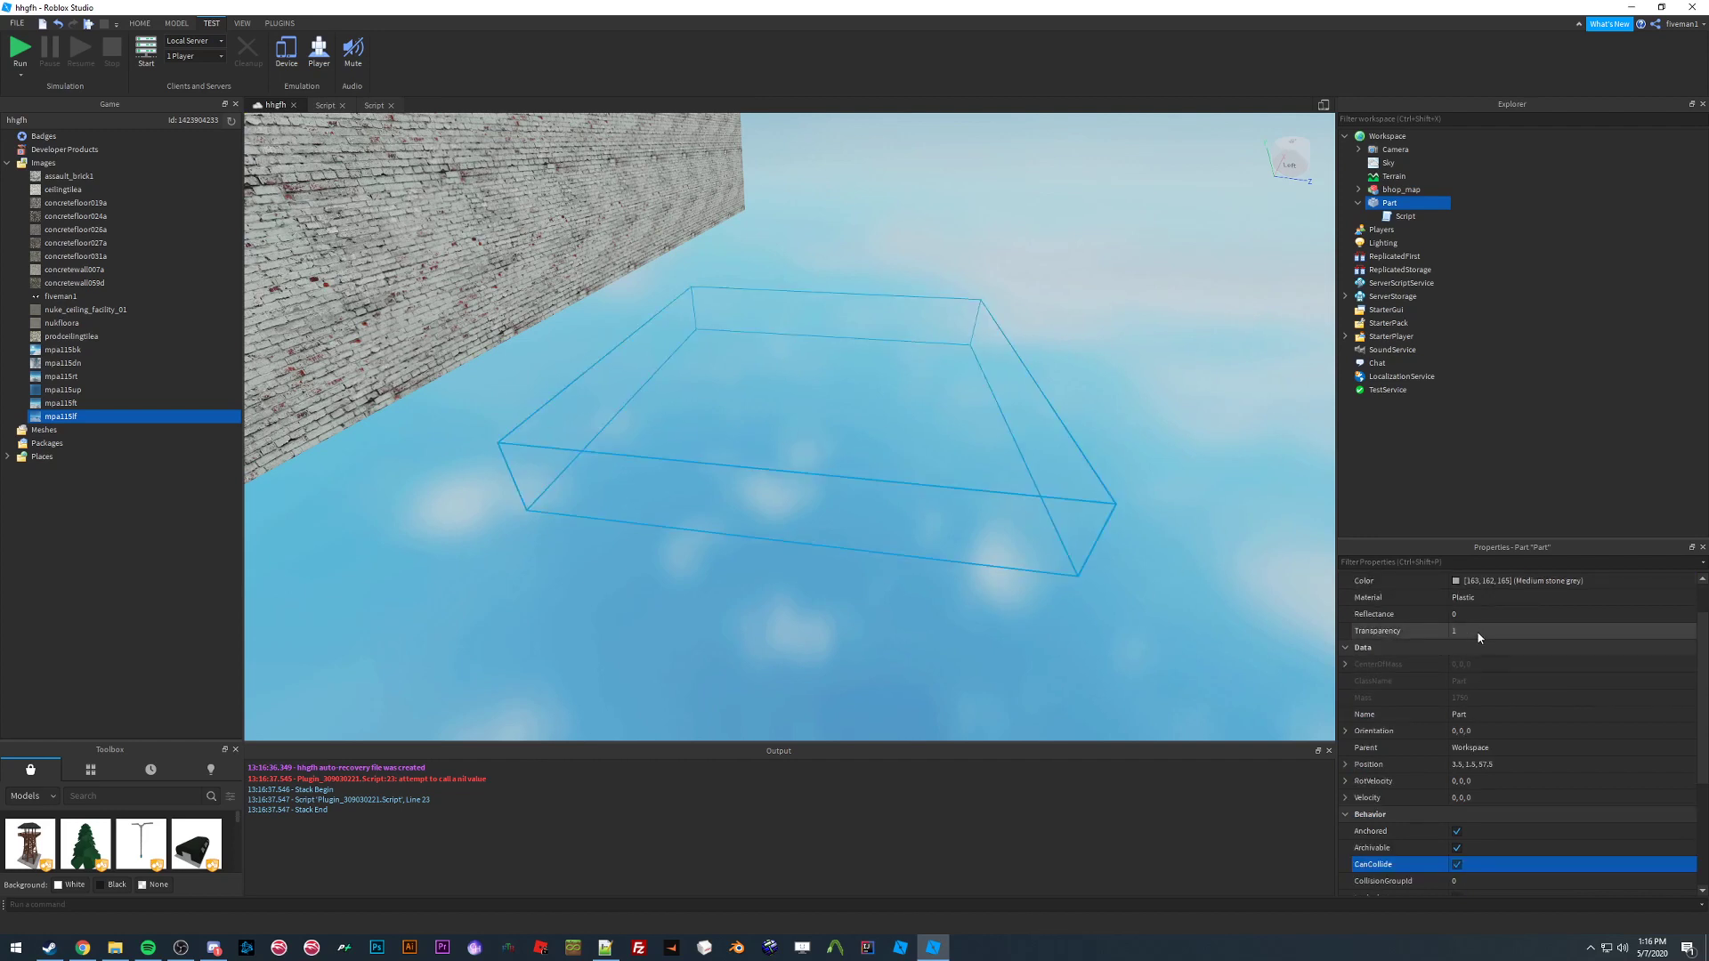
scroll(1474, 630, up, 1)
Return to the walled corridor and examine the Sky object's skybox texture properties
right_drag(805, 408, 807, 413)
key(w)
key(s)
key(s)
key(w)
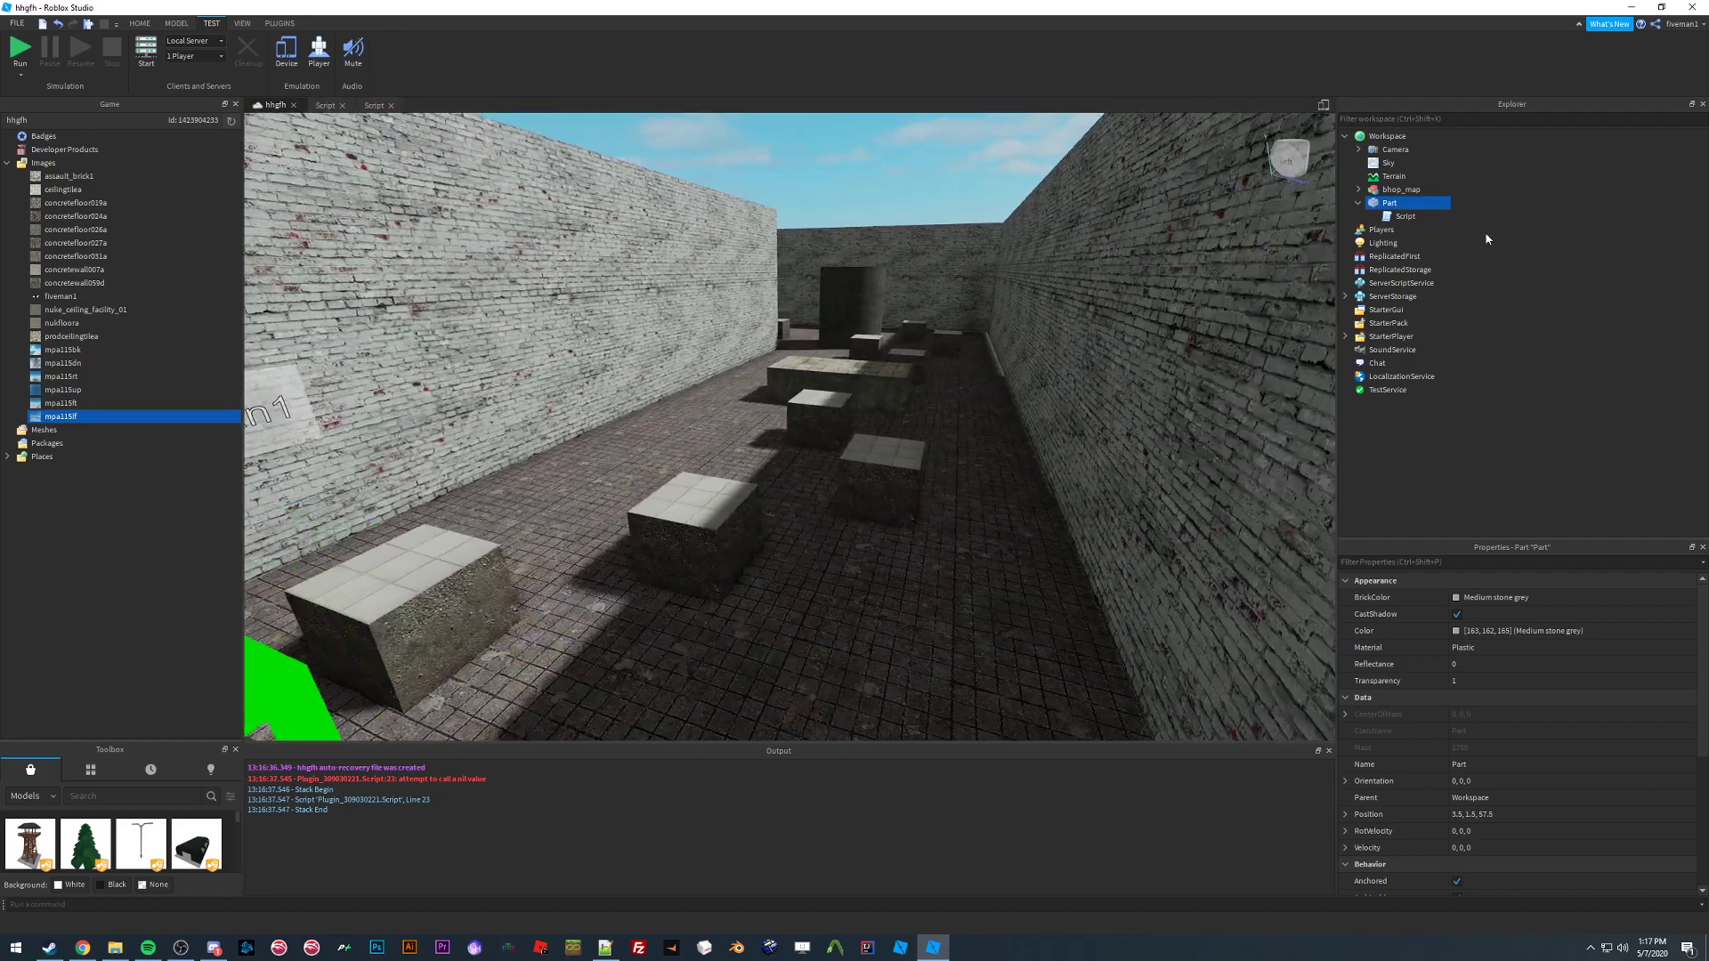
click(1389, 162)
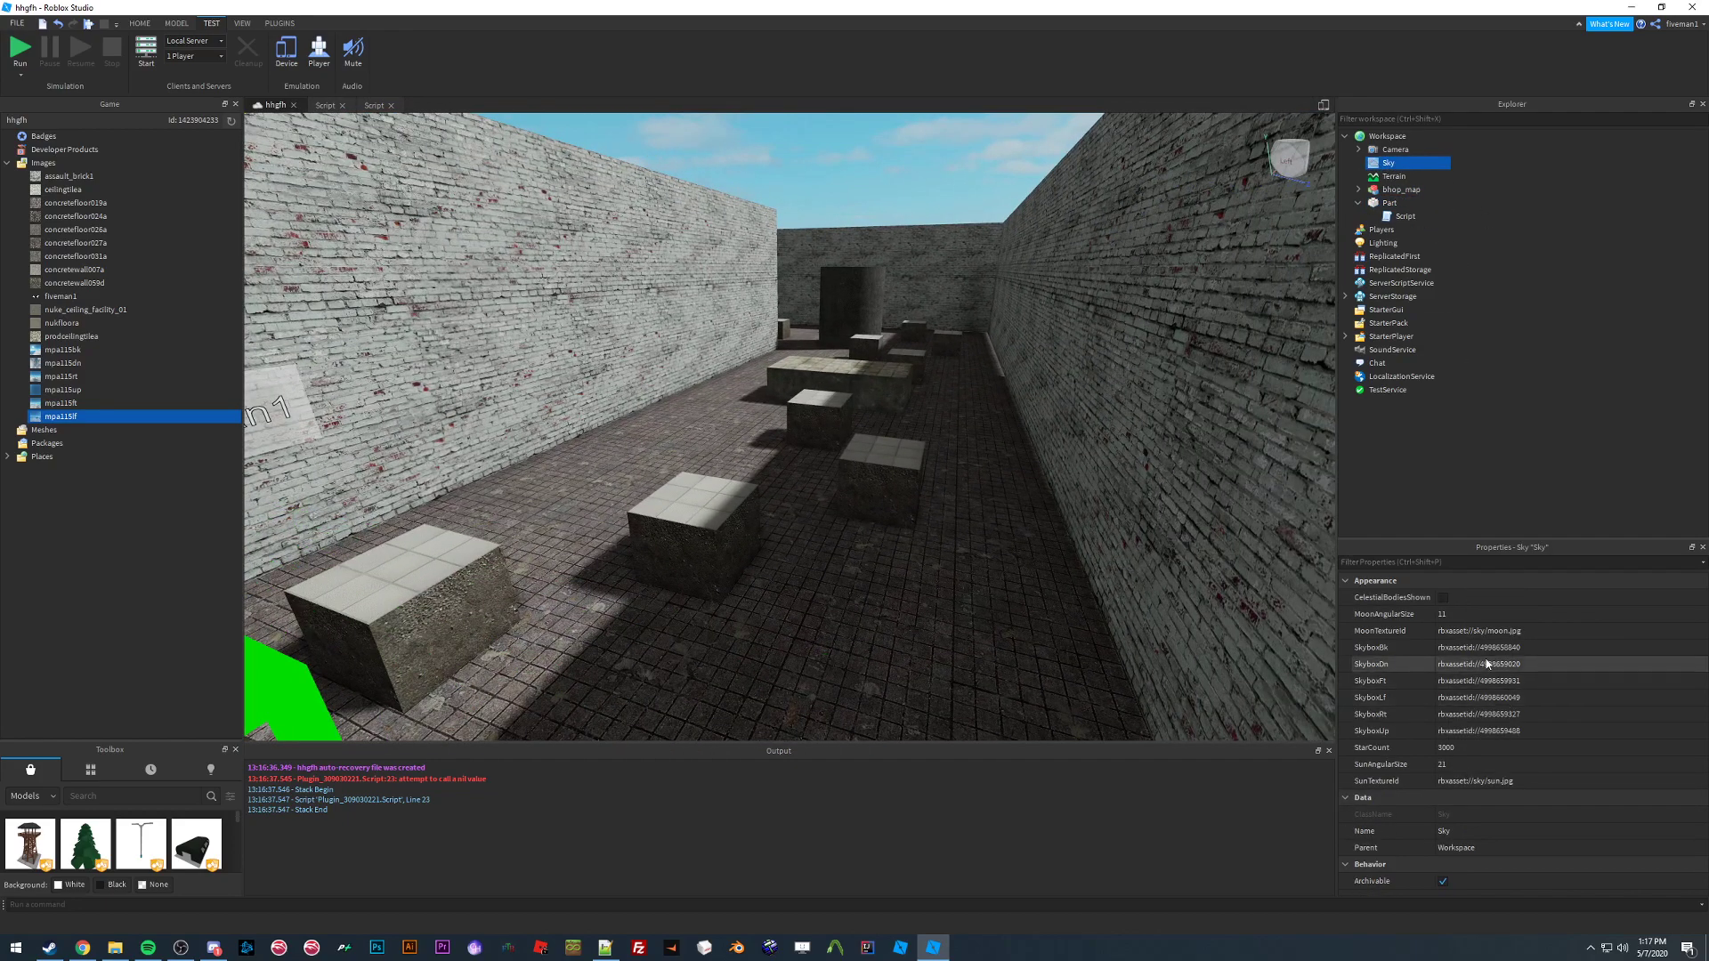
scroll(930, 249, up, 1)
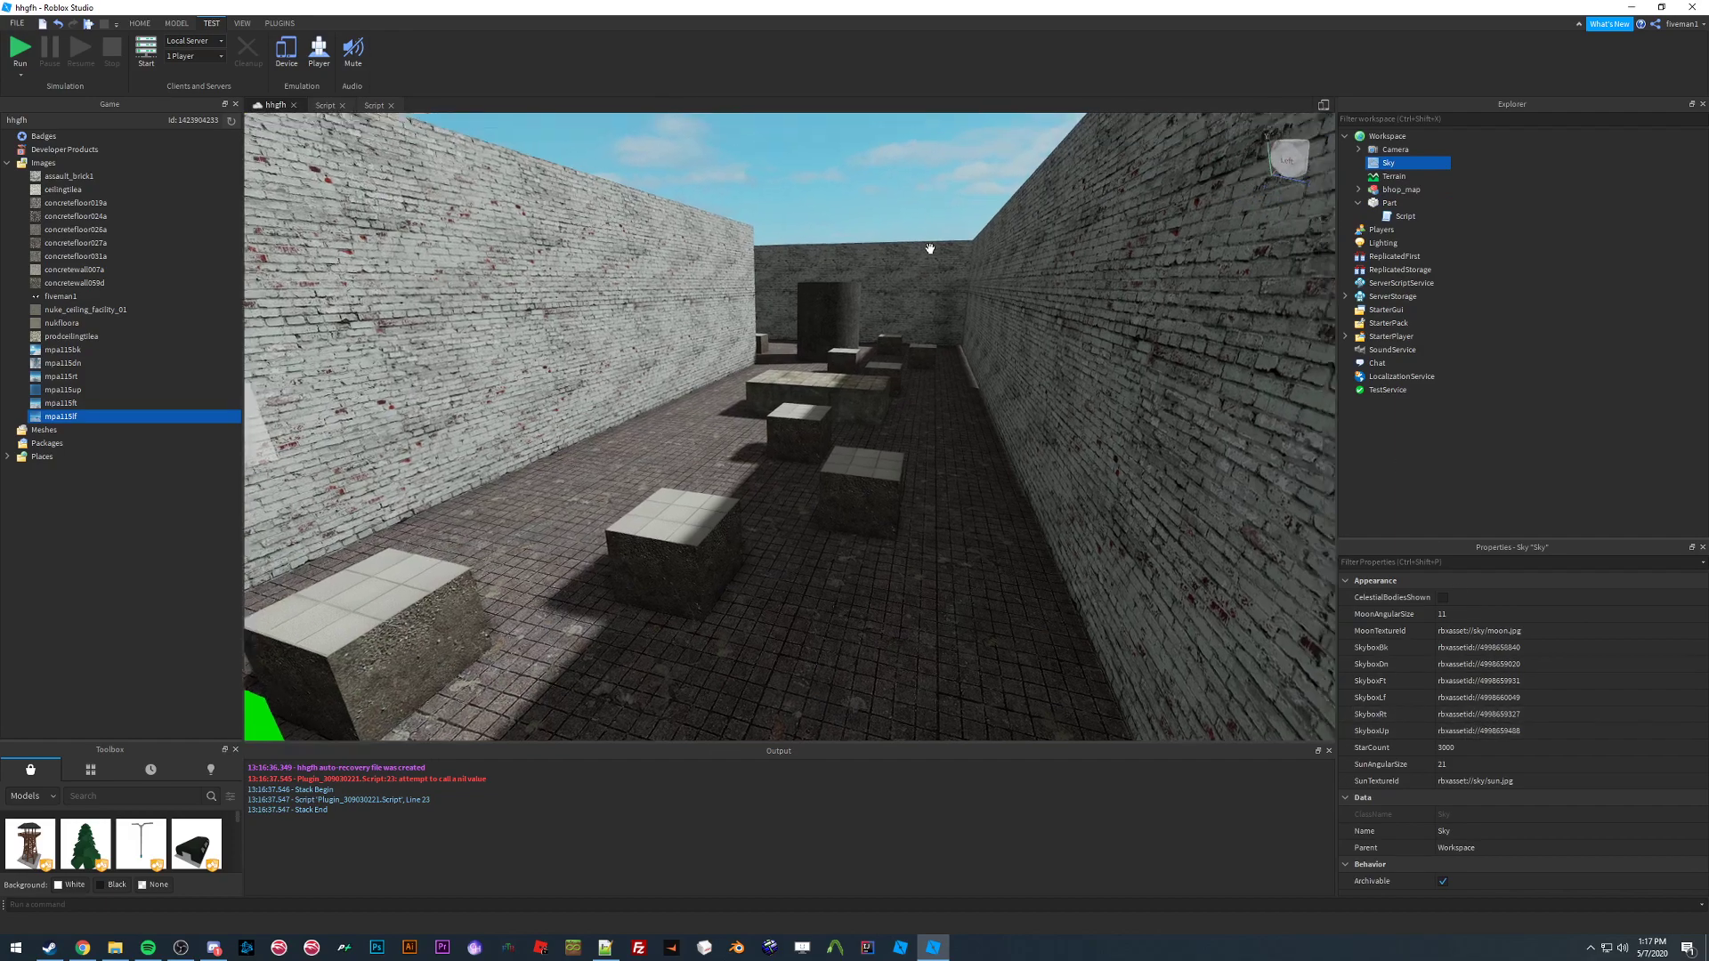
Move the Sky object into Lighting, inspect the sky above the walled corridor, and return the object to Workspace
scroll(930, 249, down, 2)
drag(1389, 162, 1378, 245)
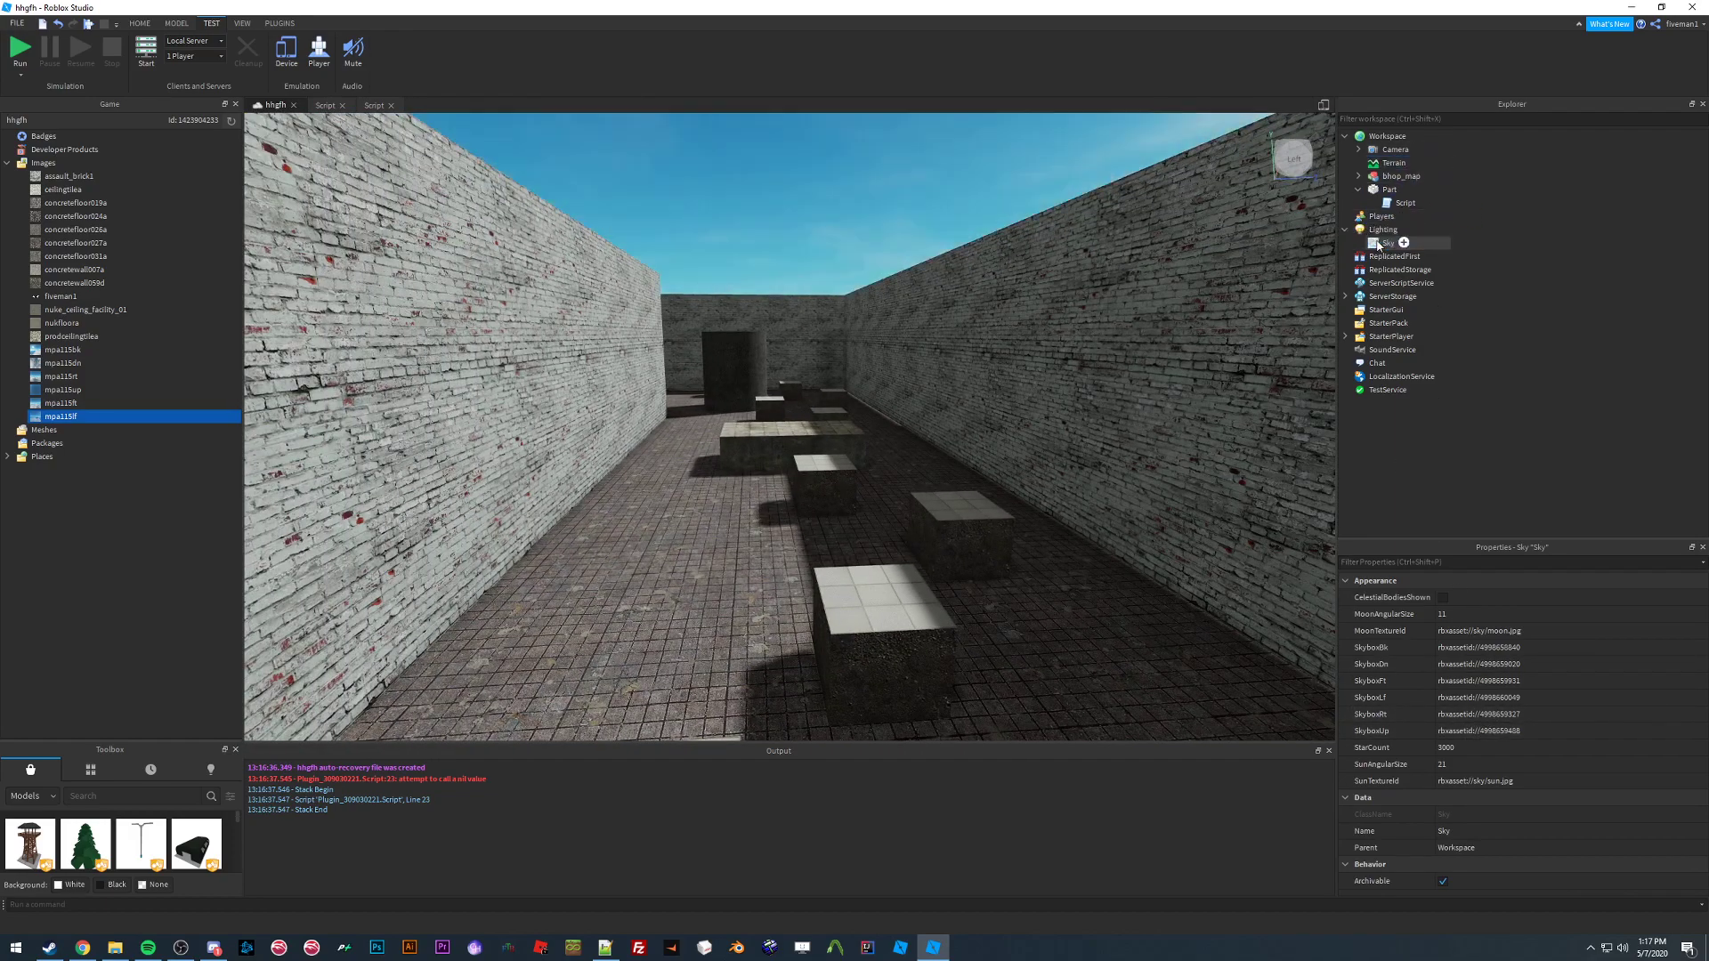
right_drag(850, 354, 851, 352)
key(w)
key(w)
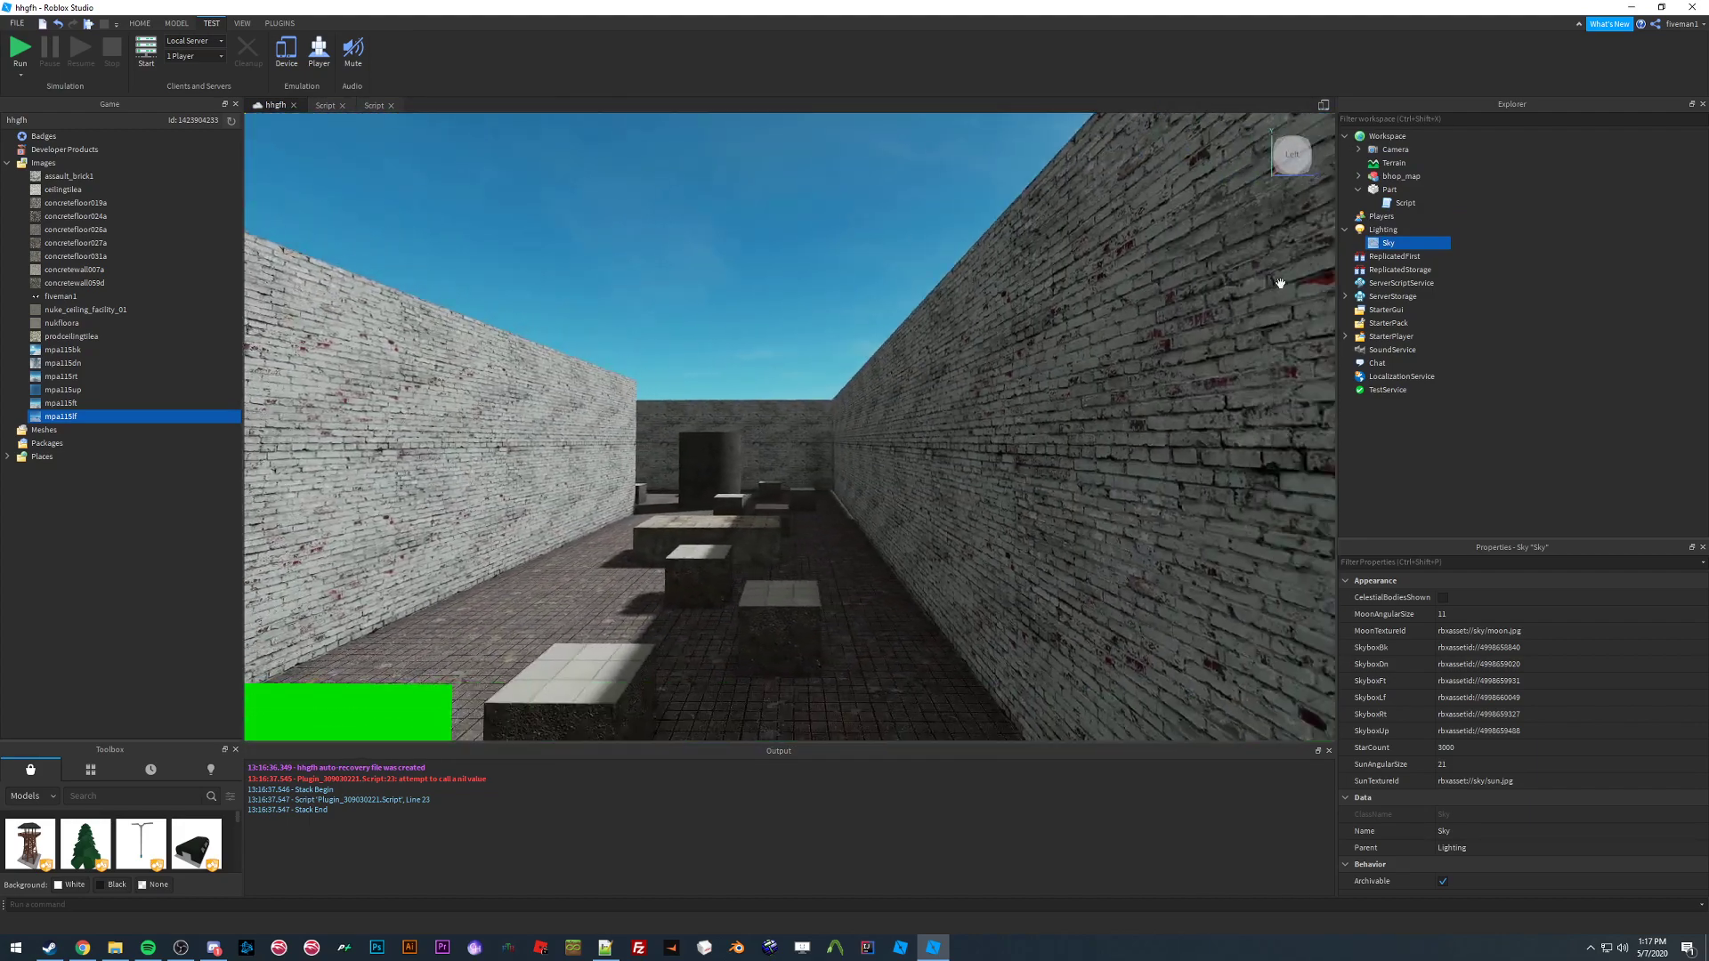
drag(1387, 243, 1390, 138)
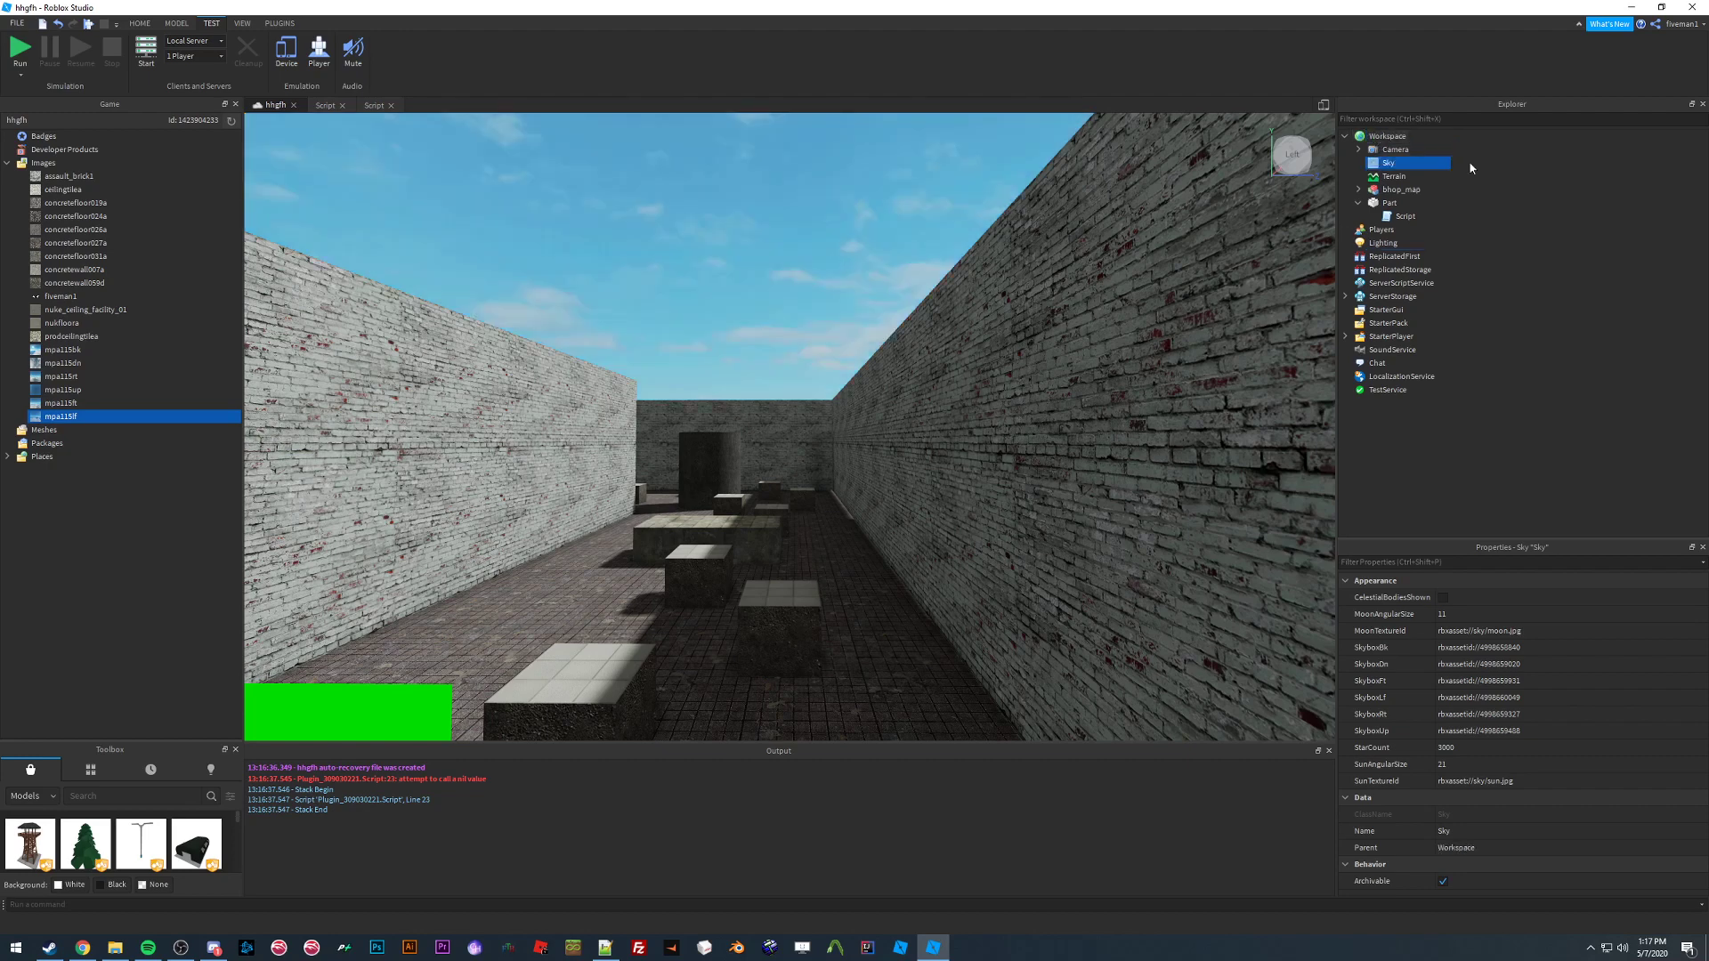
Reparent Sky from Workspace to Lighting again, look up toward the sun, and put Sky back into Workspace
click(1420, 189)
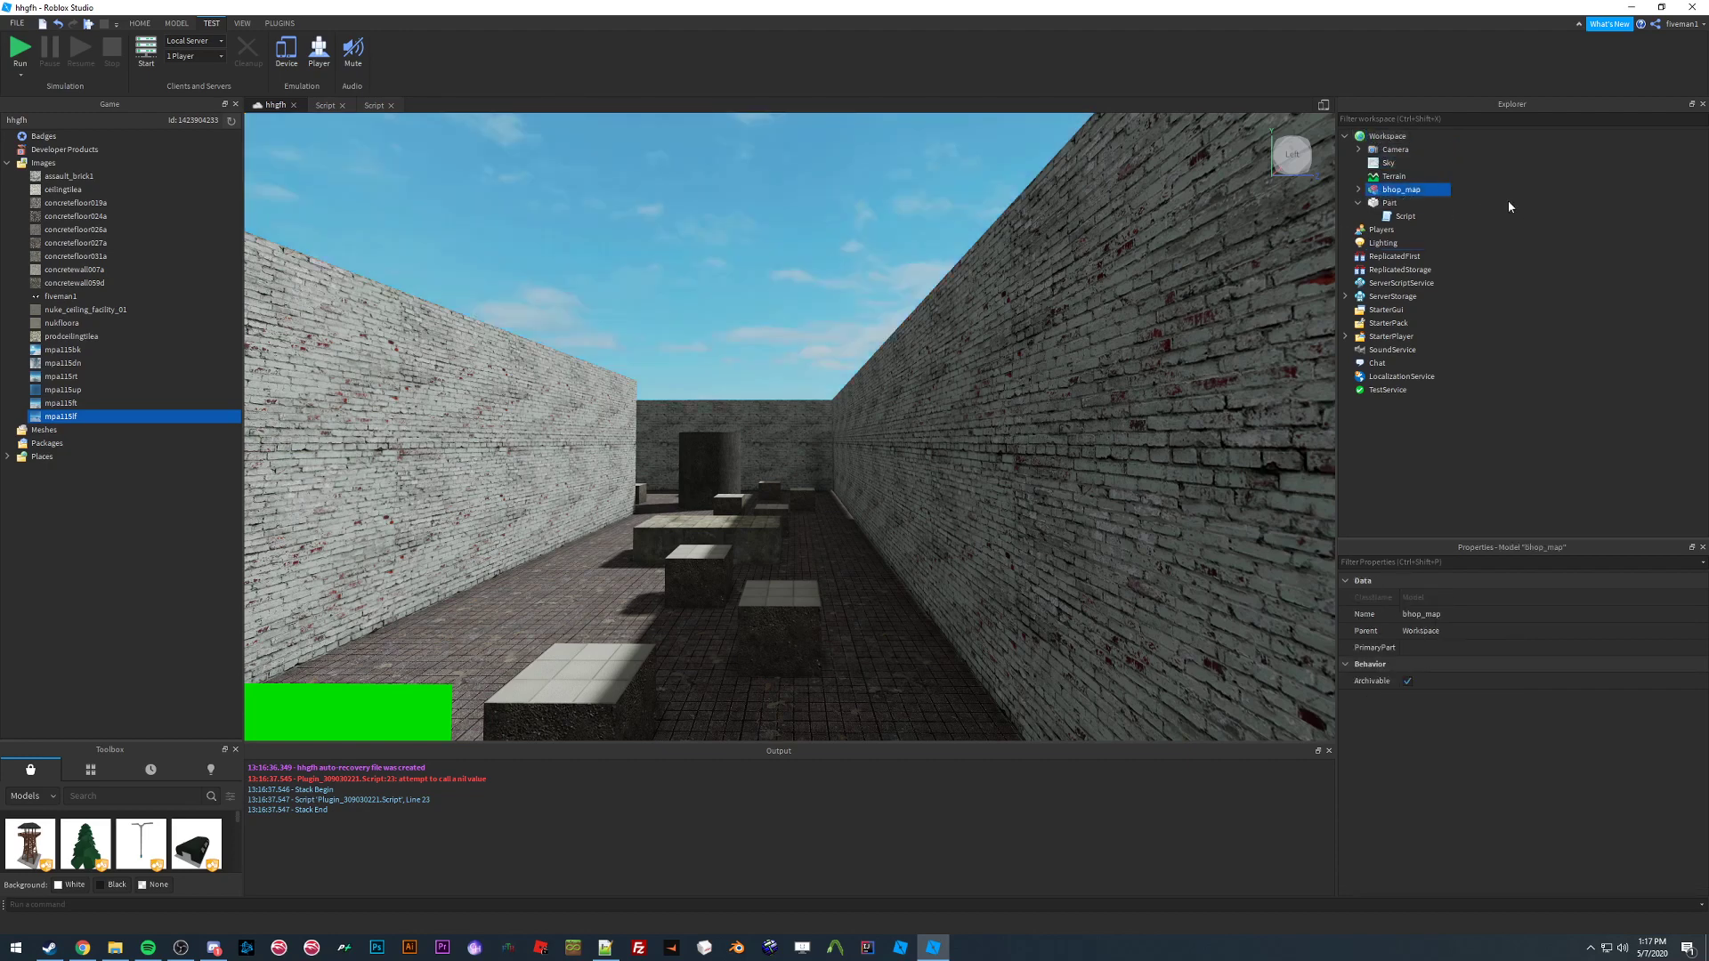
click(1568, 233)
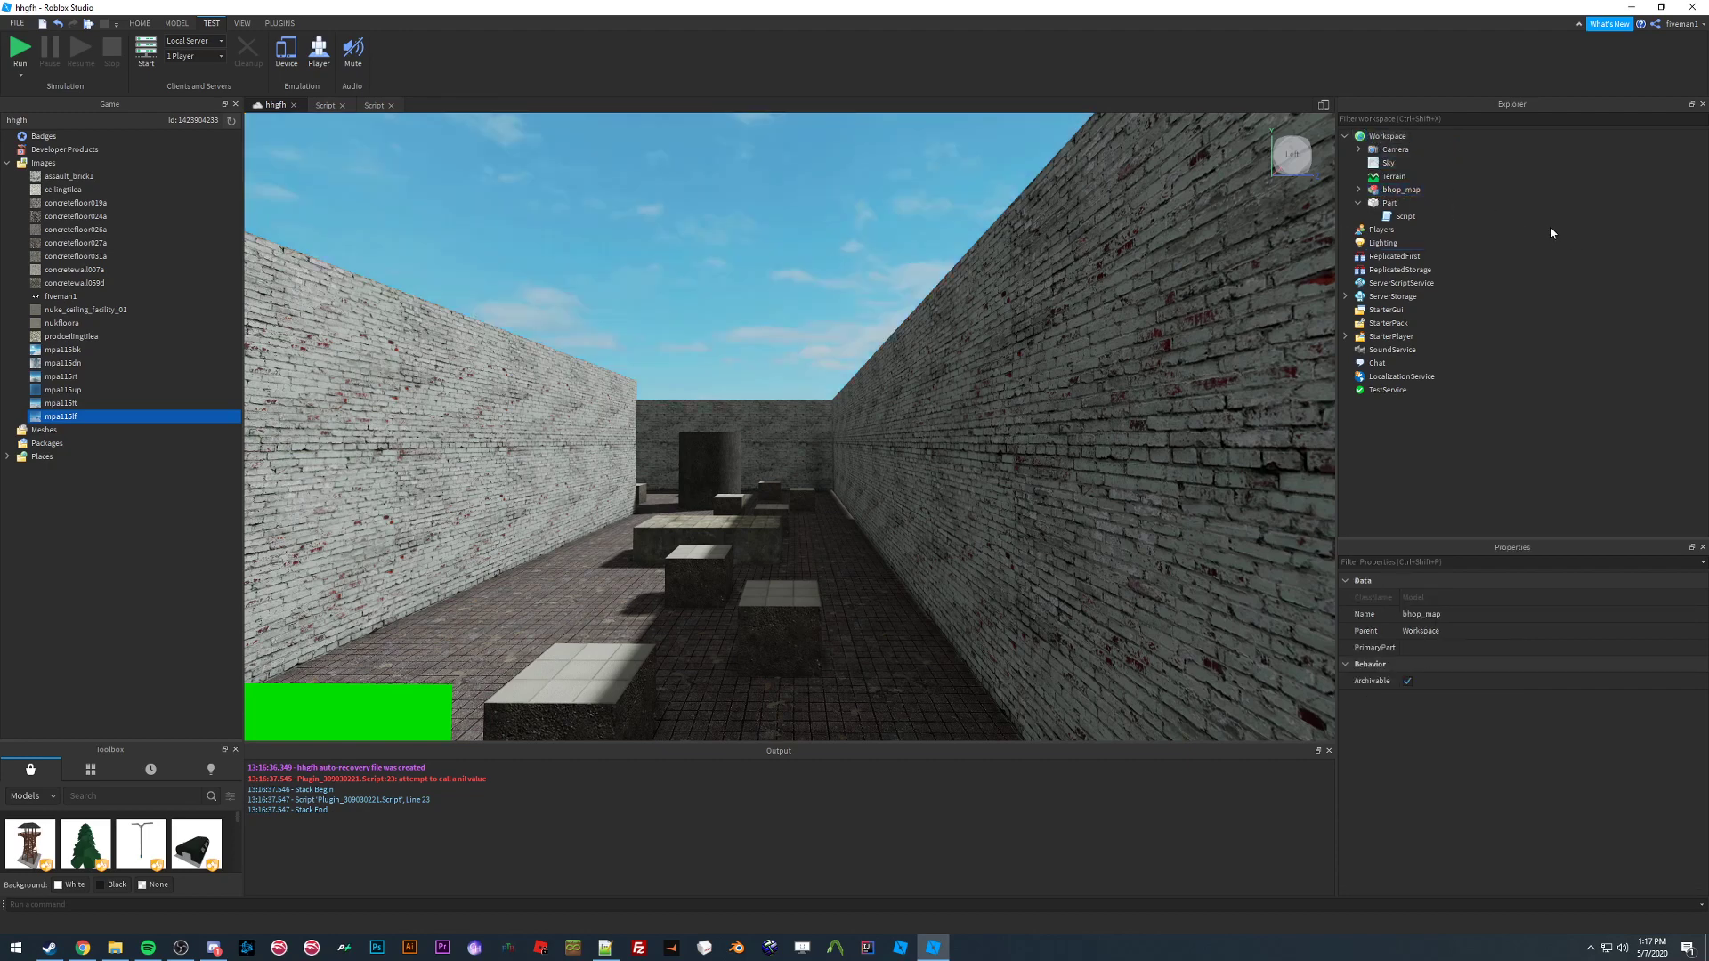
click(1386, 162)
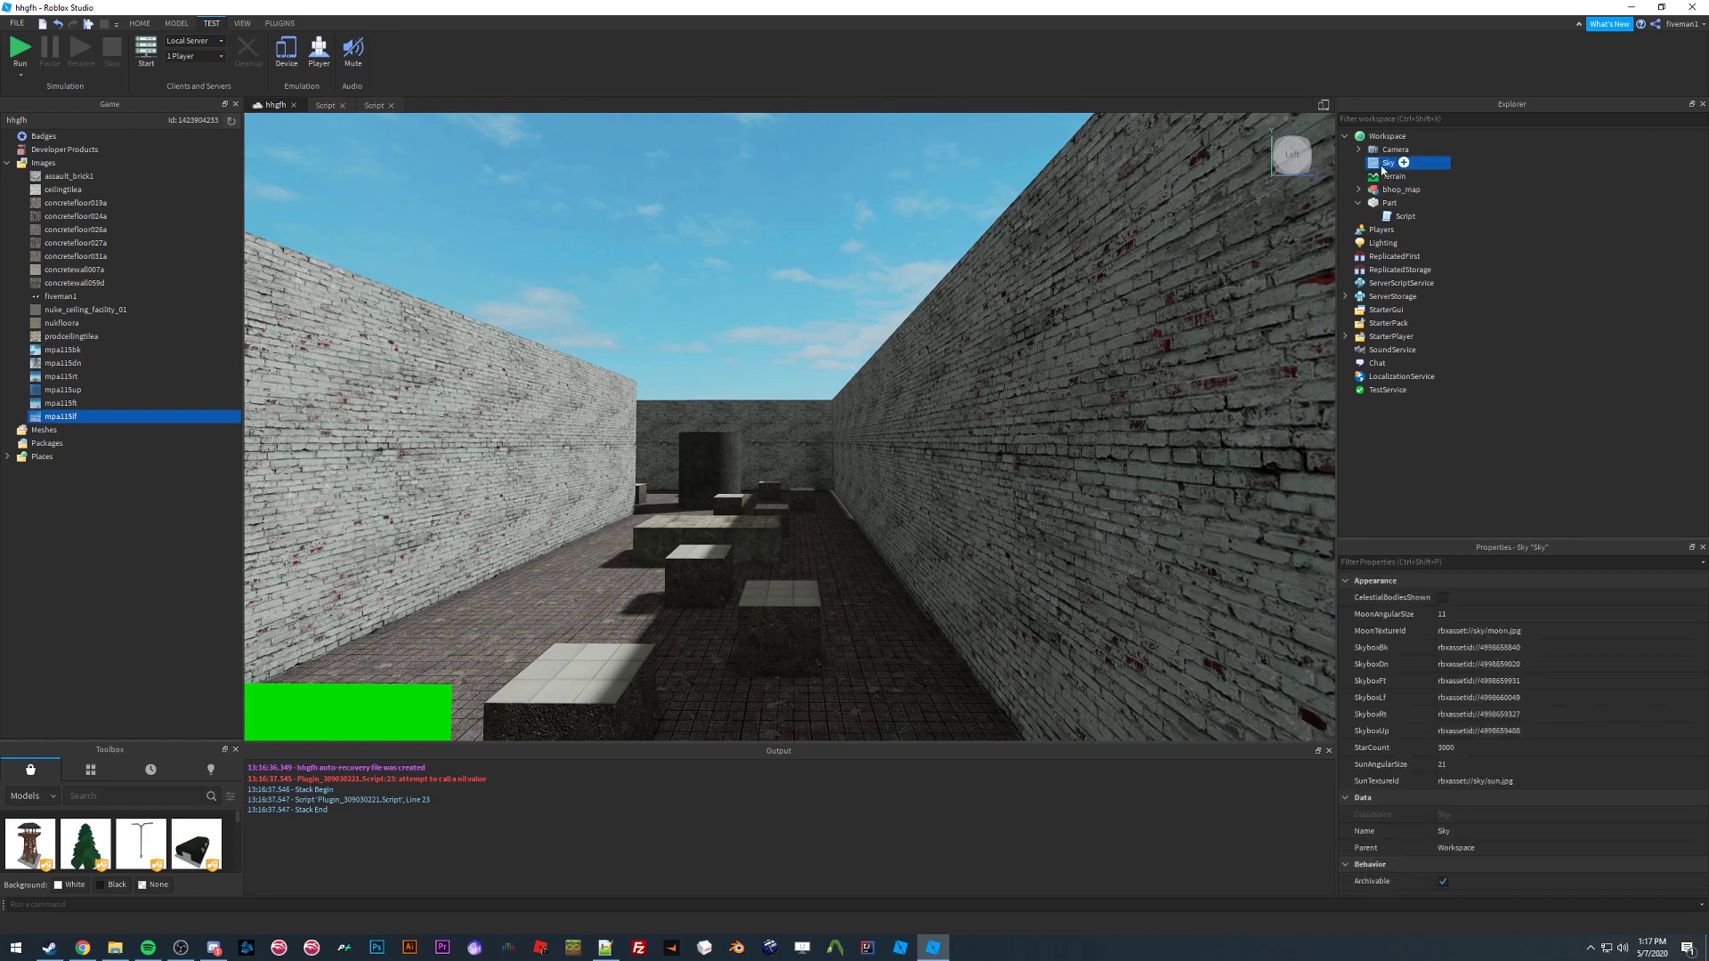
drag(1380, 166, 1384, 243)
right_drag(940, 303, 1168, 289)
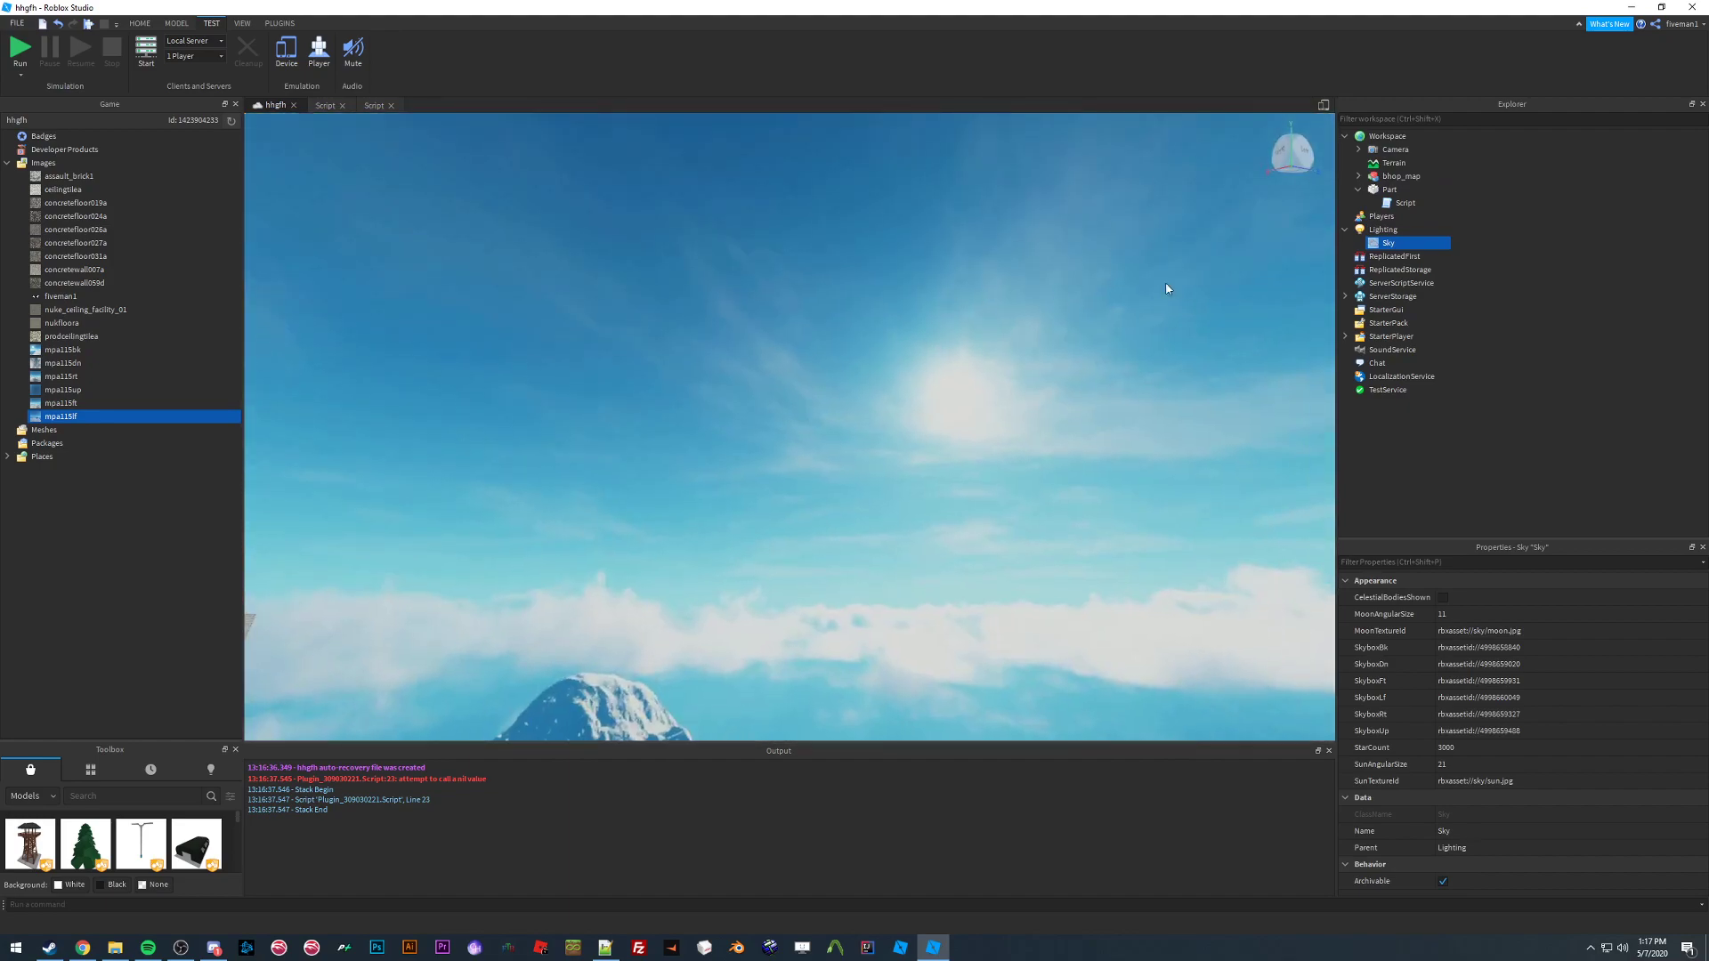
drag(1374, 244, 1384, 143)
right_drag(897, 367, 897, 366)
Add a Script inside the Sky object and clear its default code
click(1404, 164)
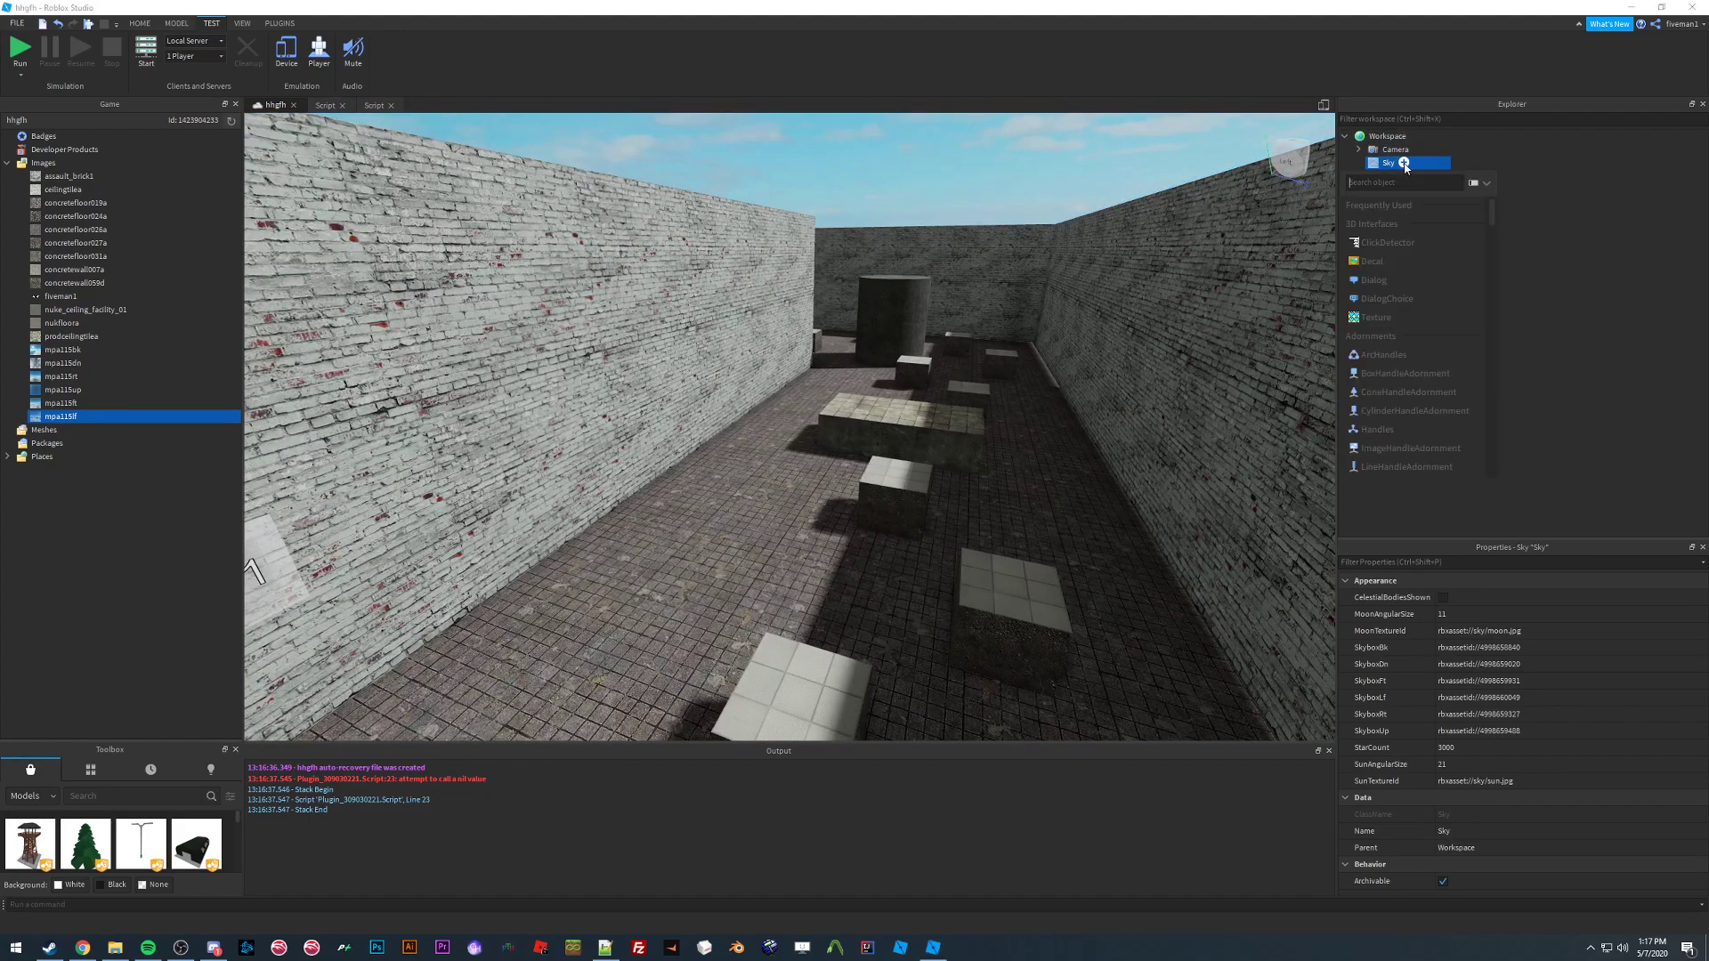
text(sc)
click(1371, 205)
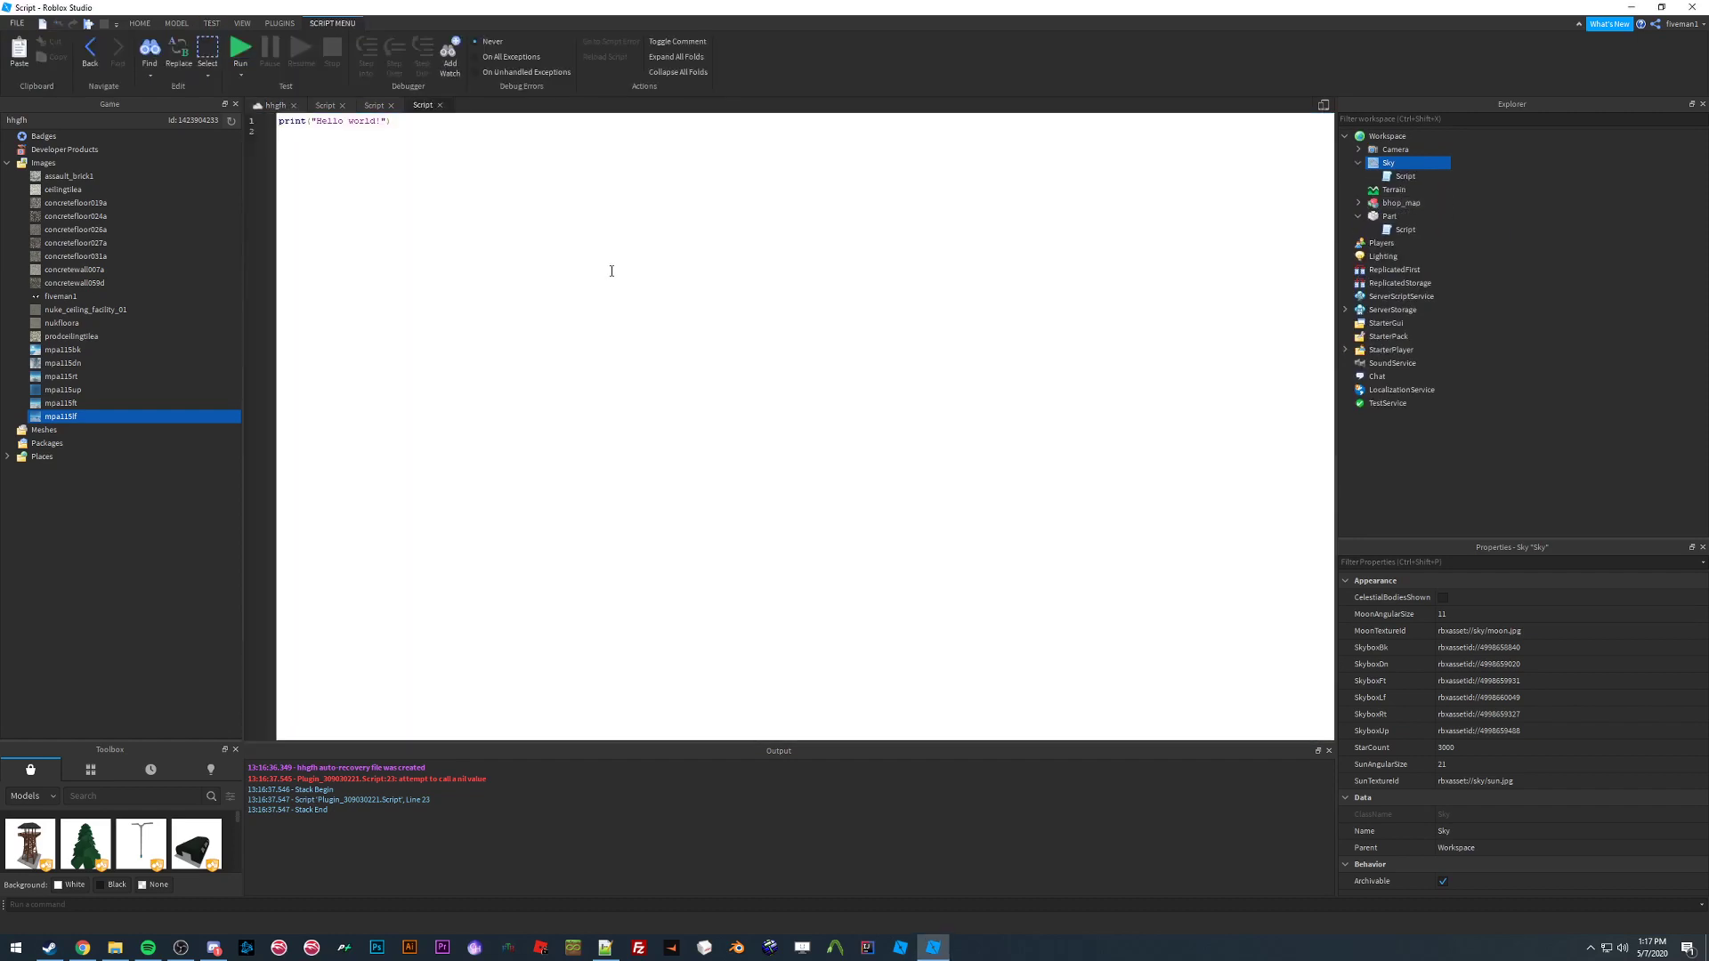
key(ctrl+a)
key(BackSpace)
Write script.Parent.Parent = game.Lighting in the Sky's script and check its references against the Sky and Lighting objects
text(s)
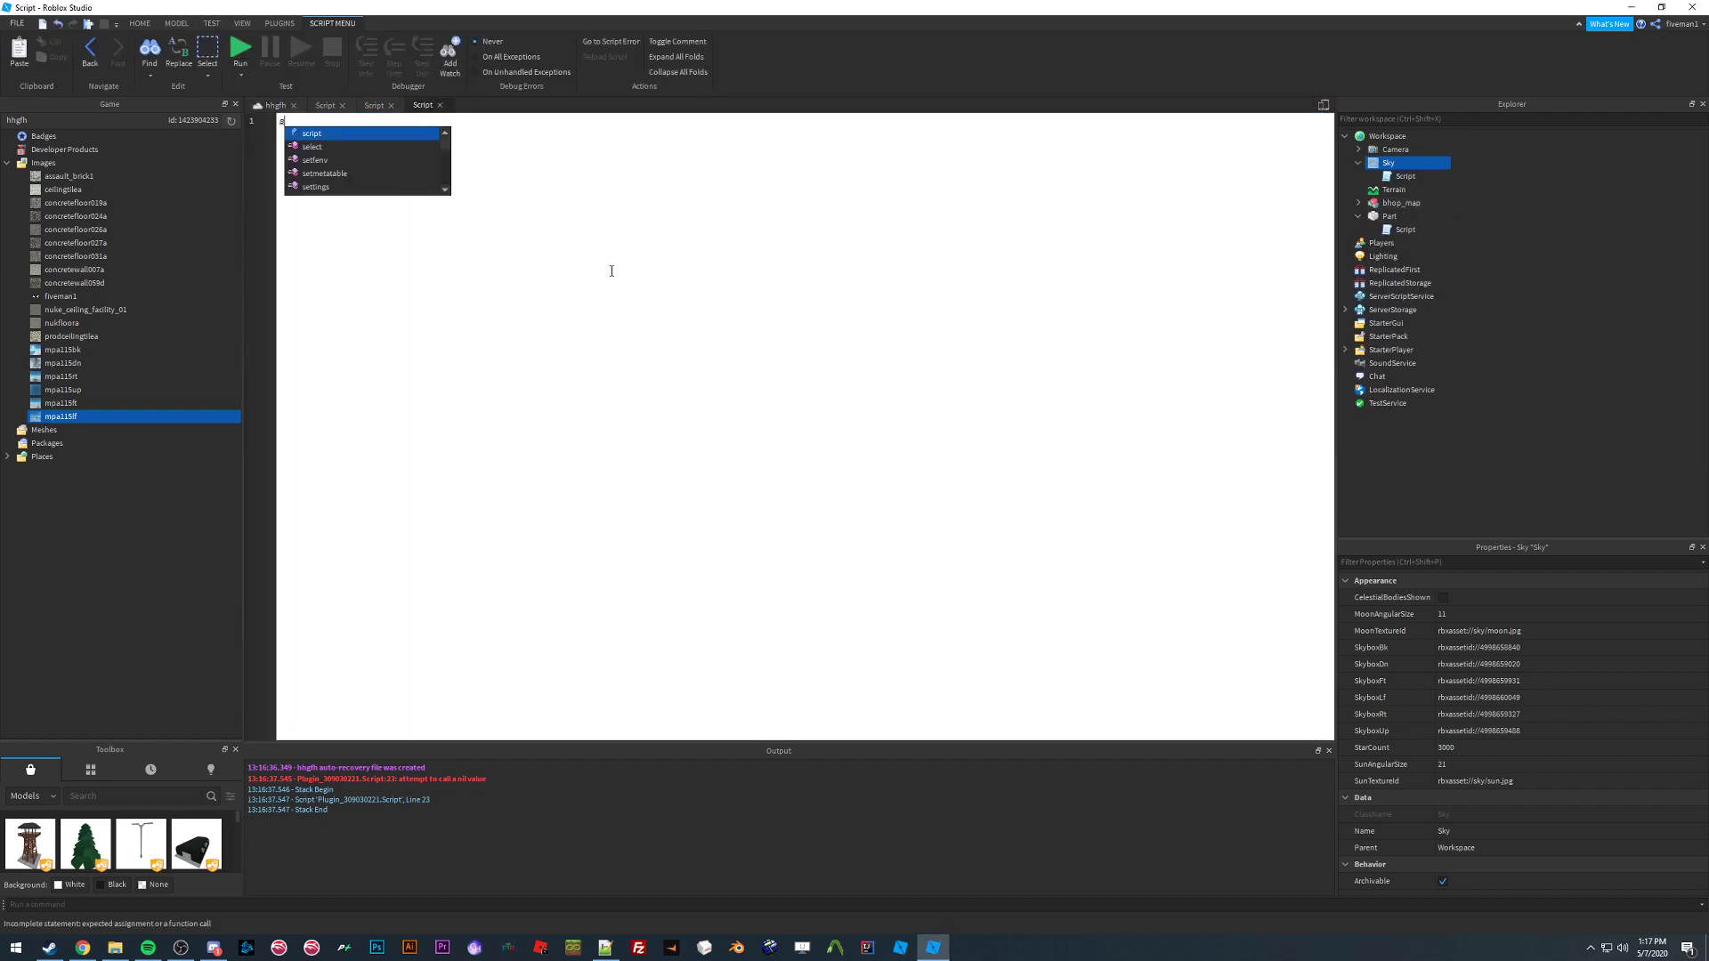
text(cript.Parent)
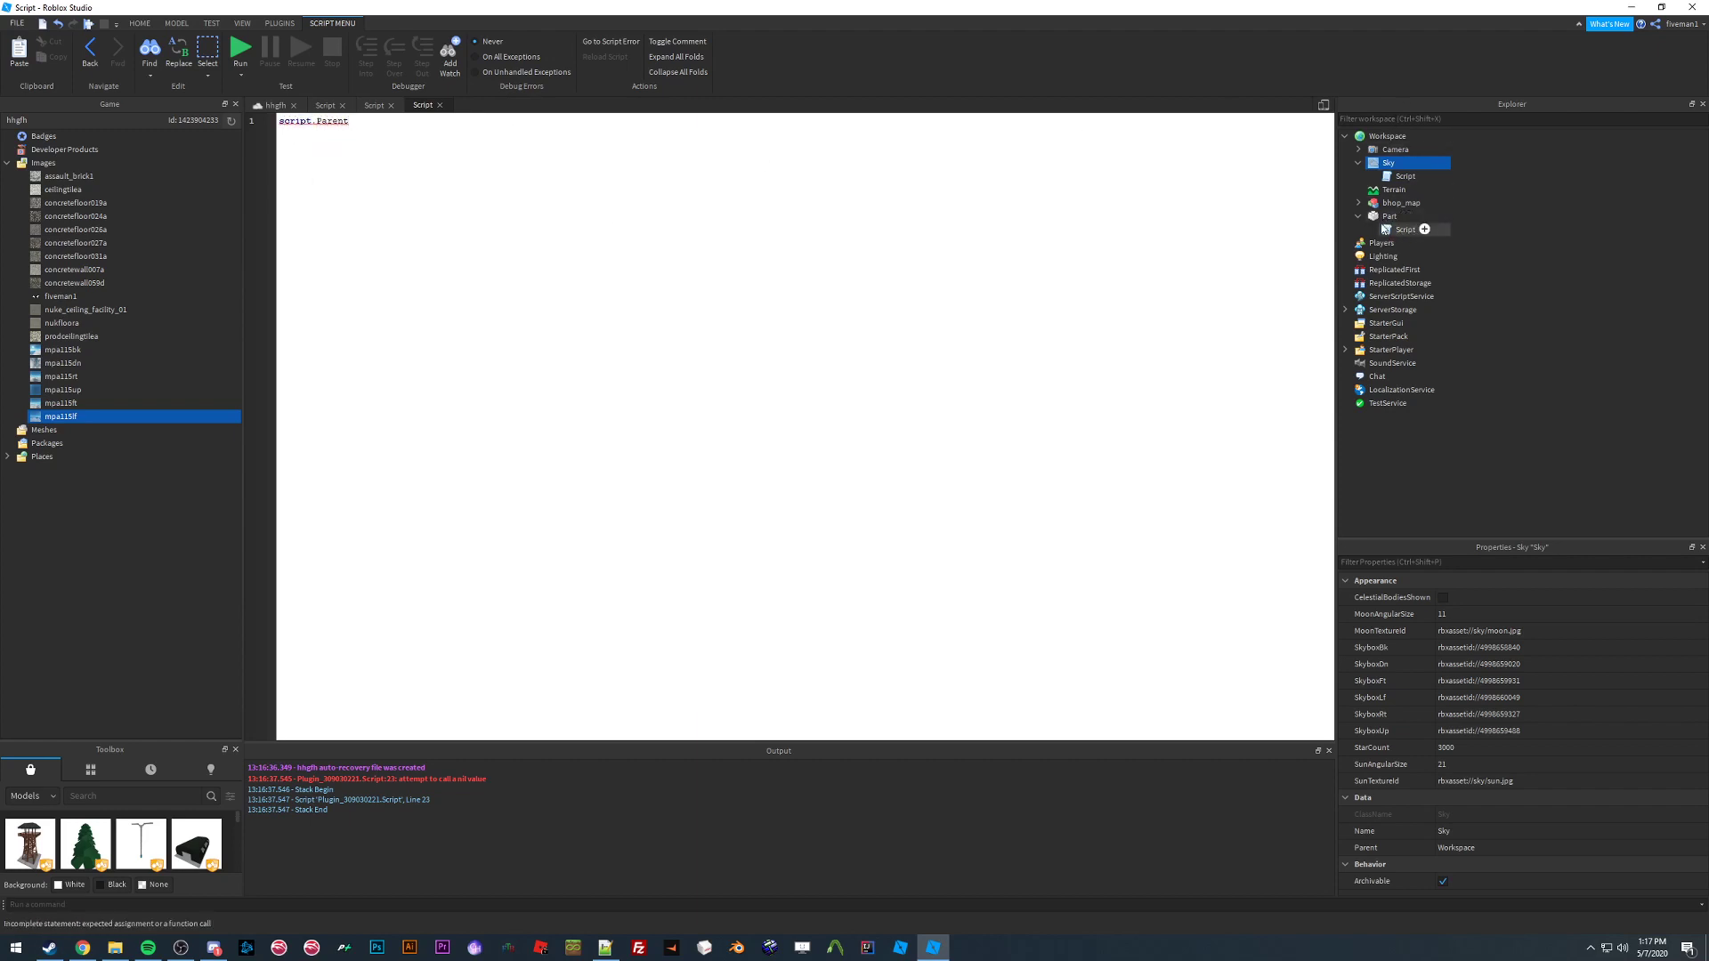
mouse_move(1381, 170)
mouse_move(426, 161)
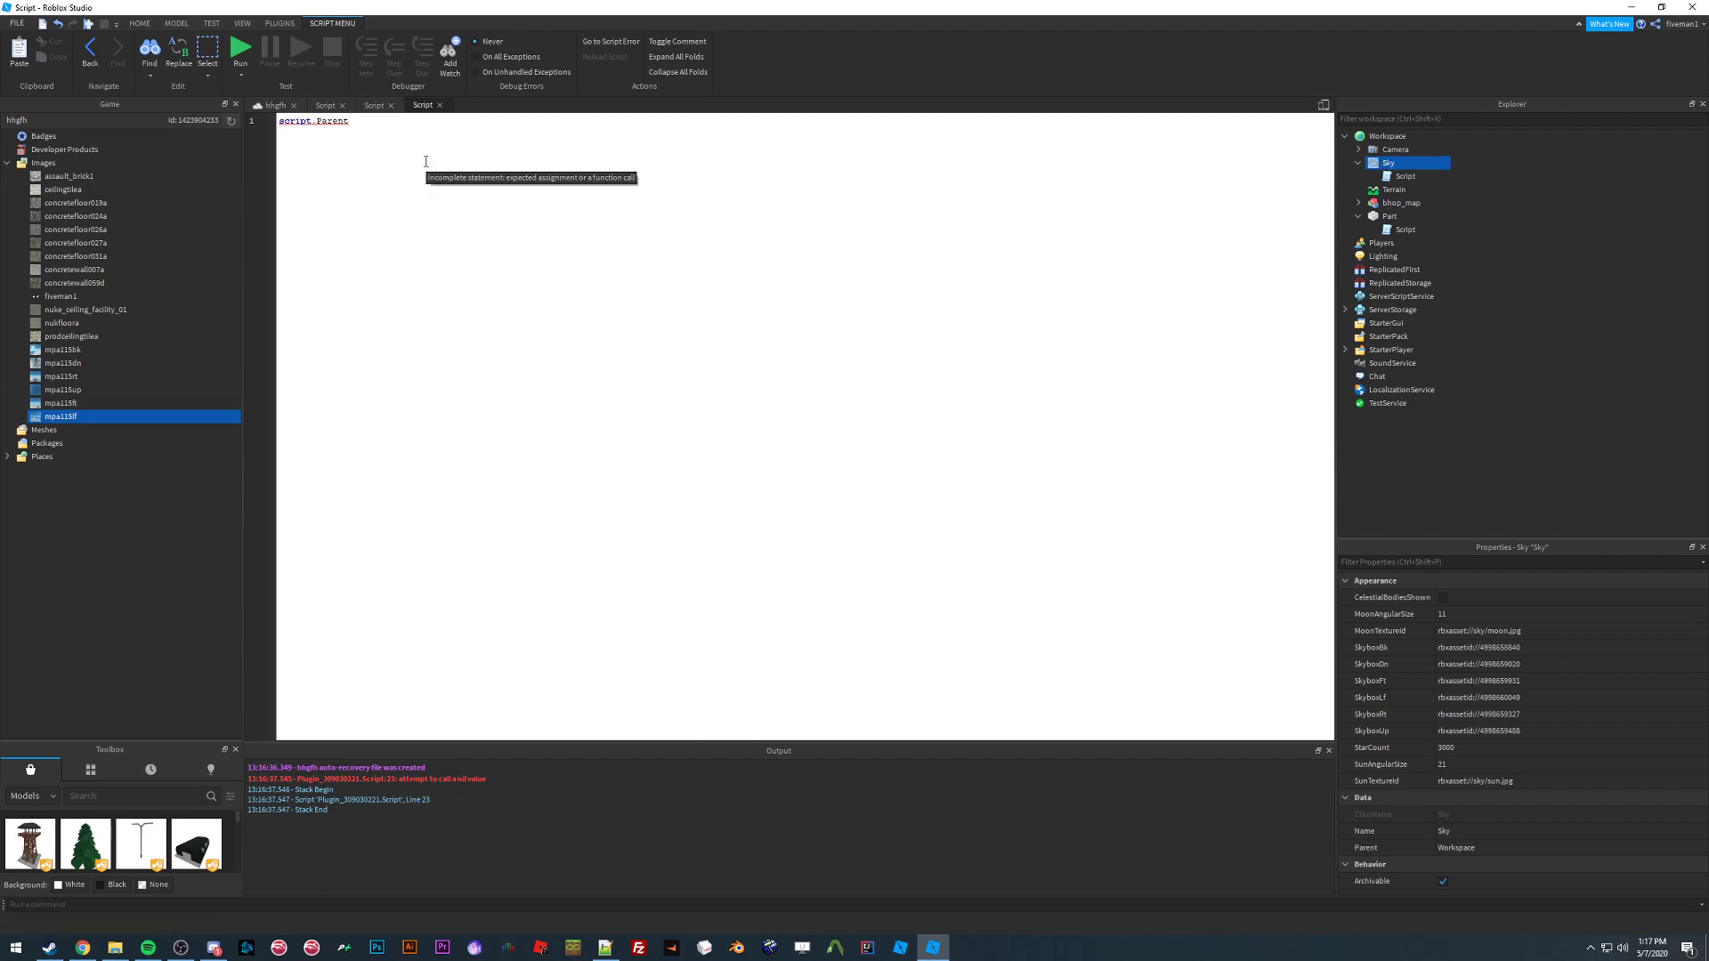
text(.Parent)
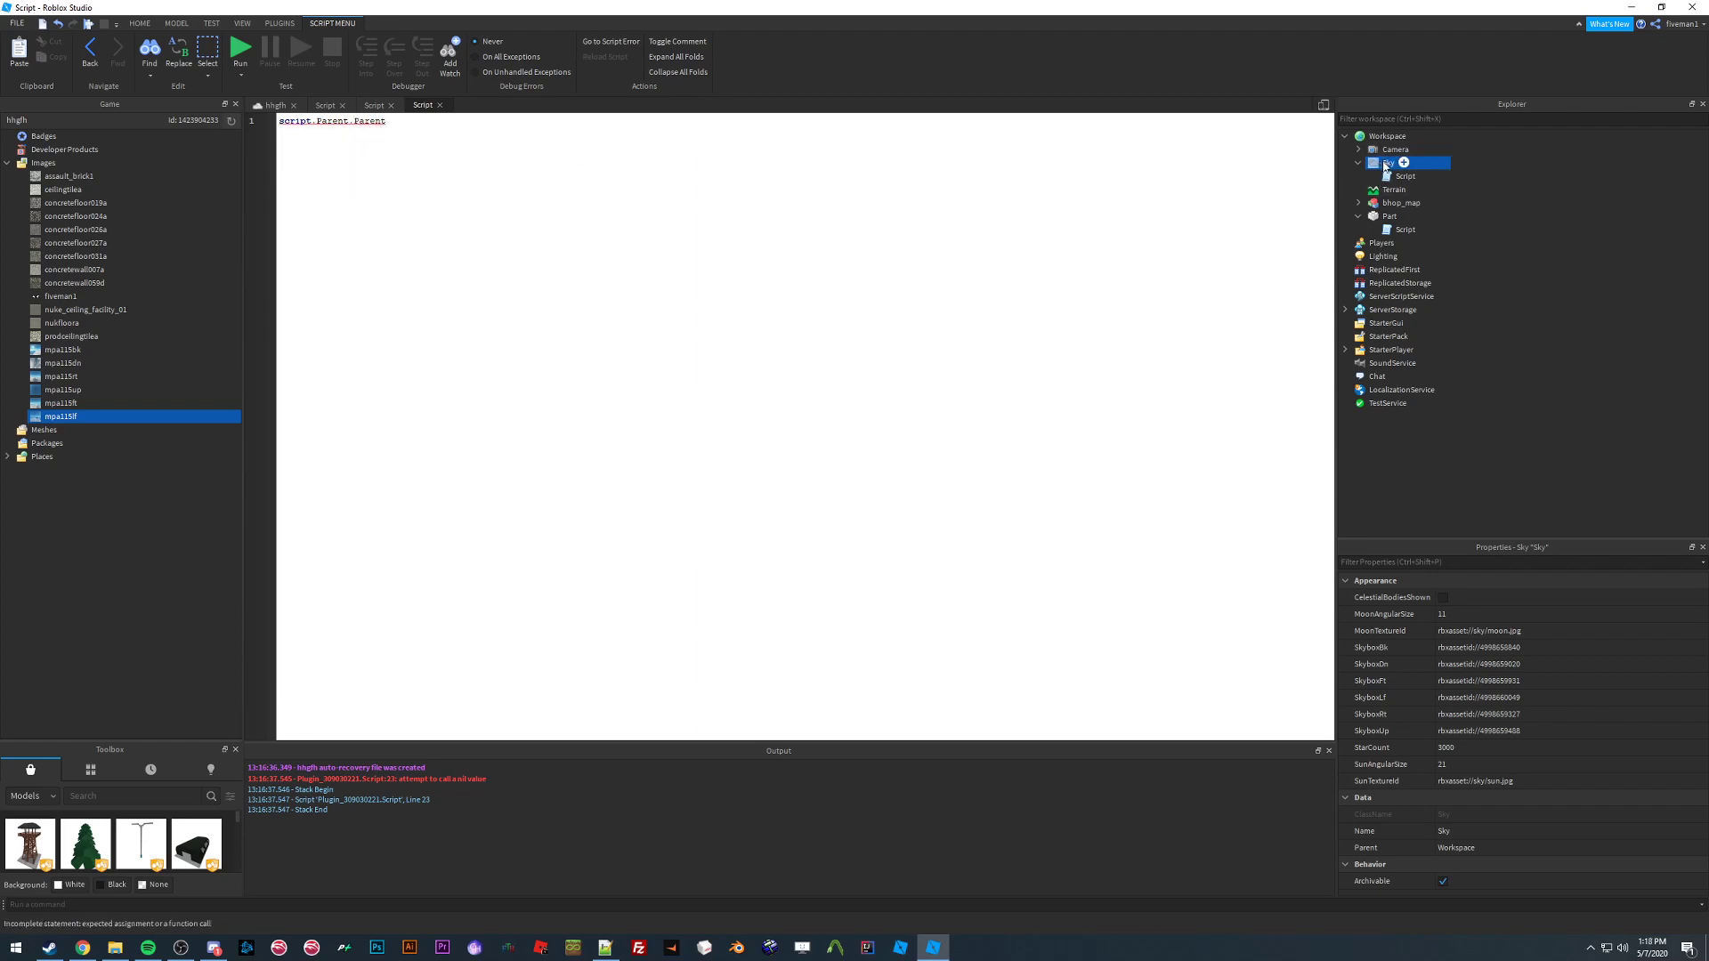
mouse_move(625, 203)
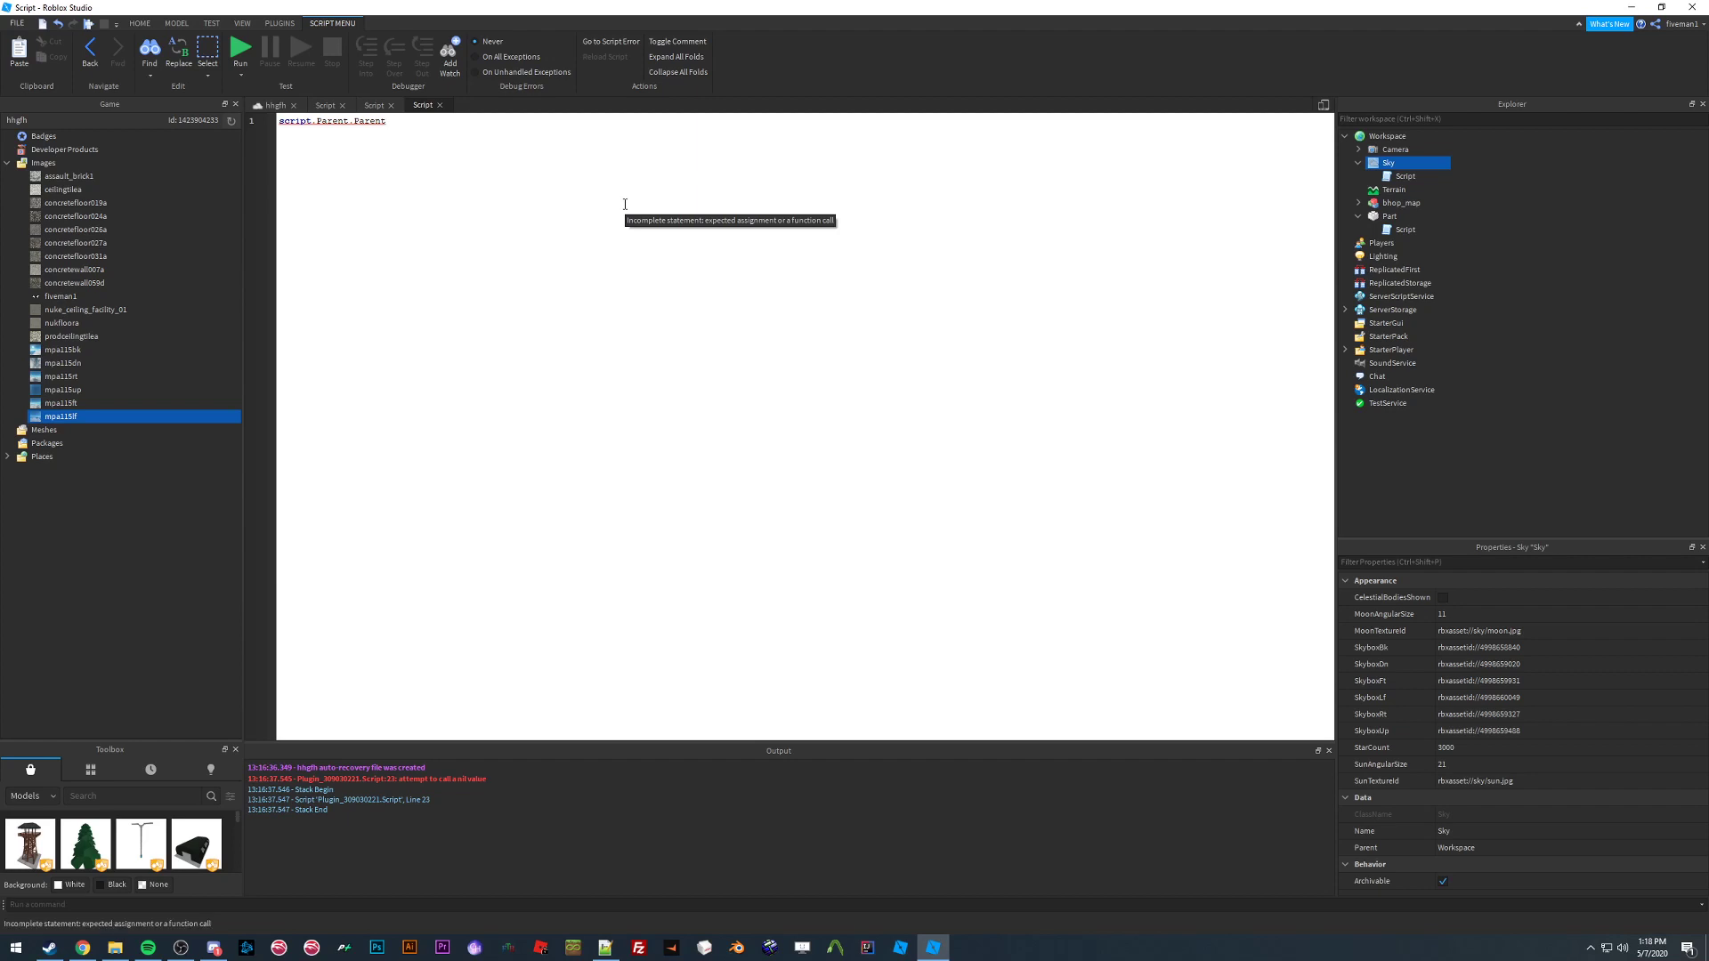
text(= game.Lighting)
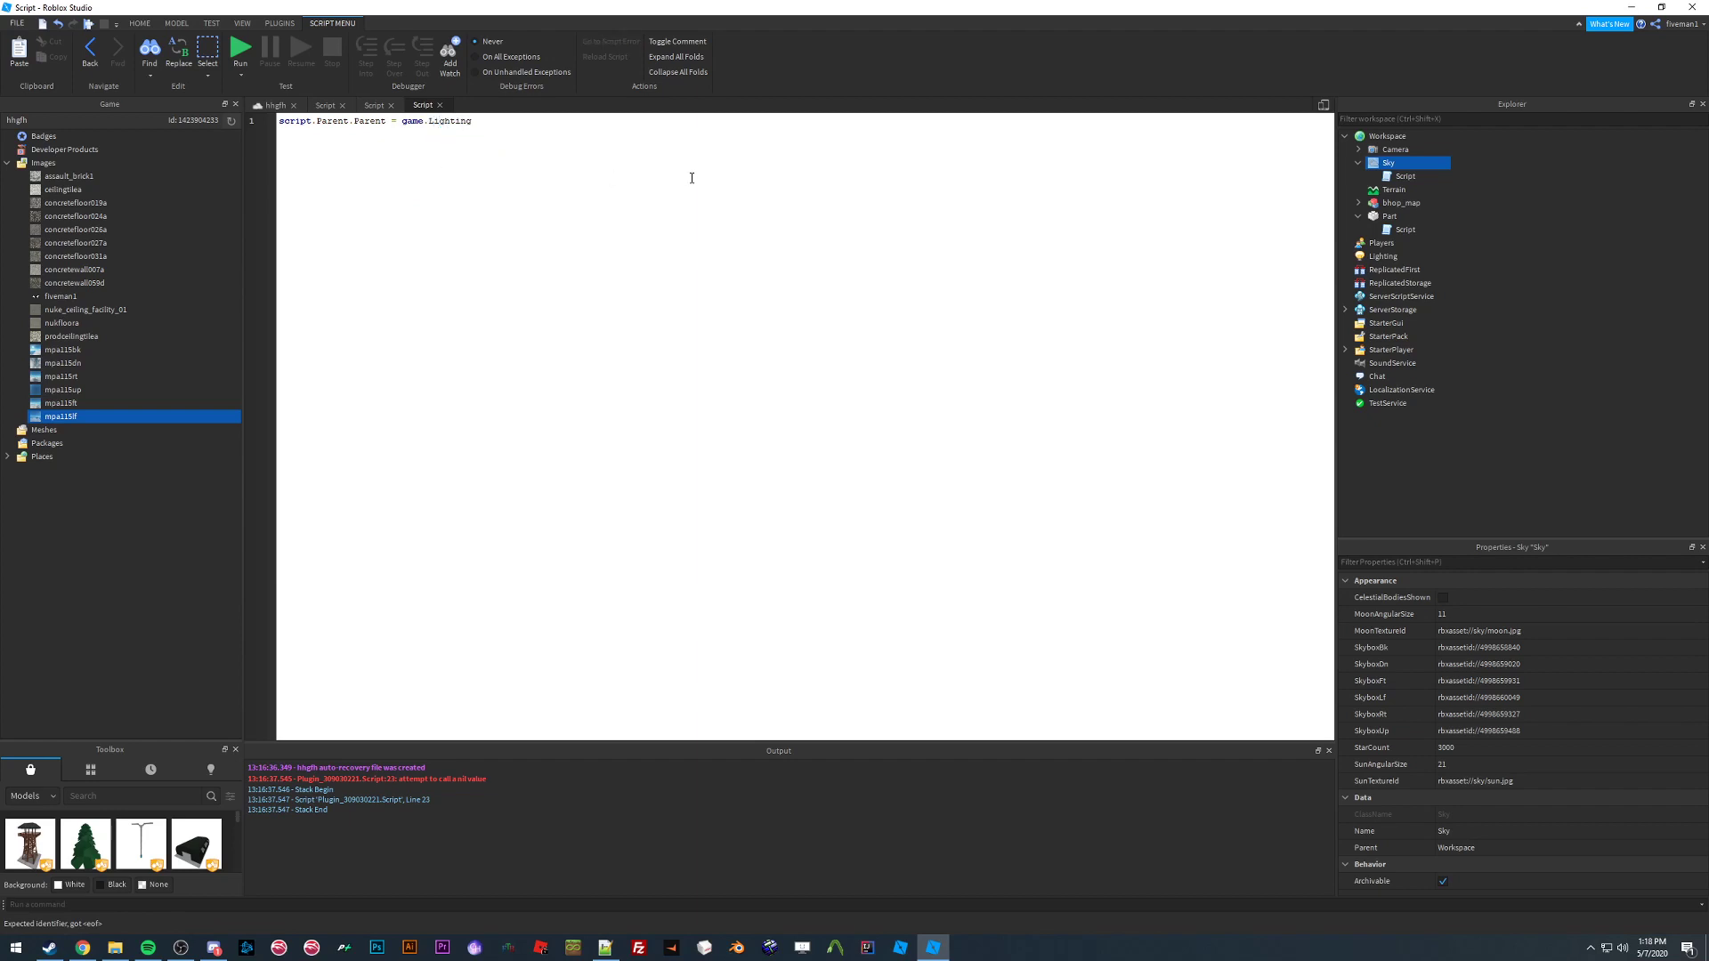
click(1367, 256)
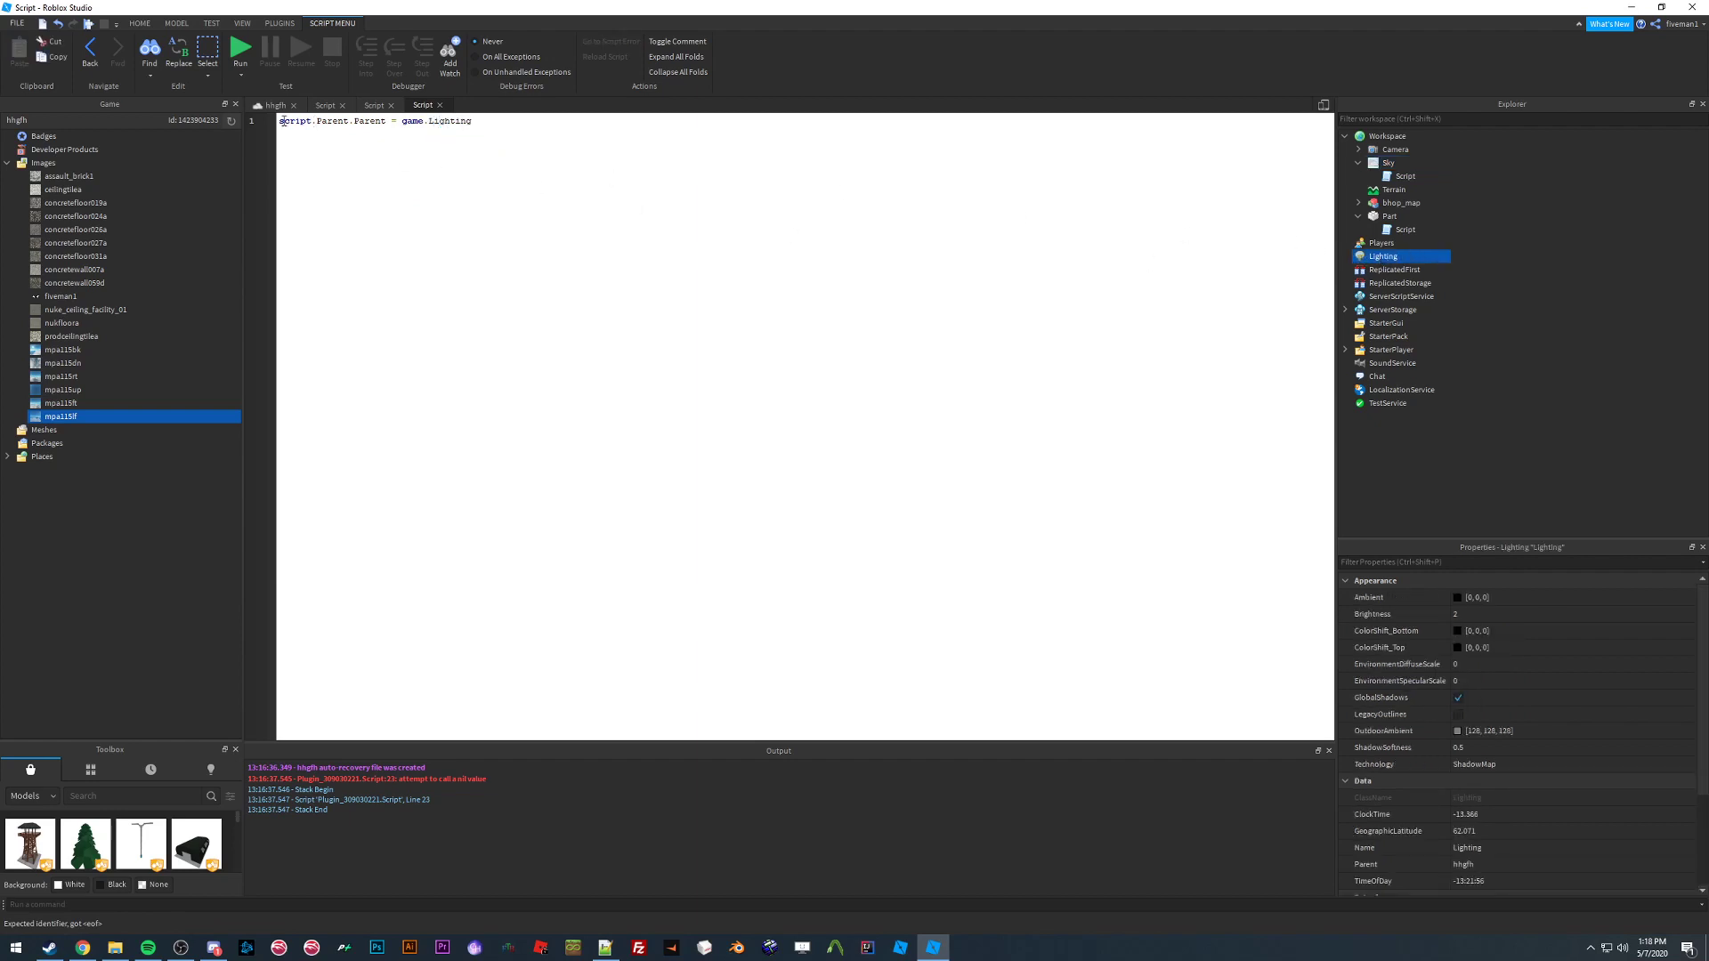
drag(282, 121, 330, 125)
click(1375, 166)
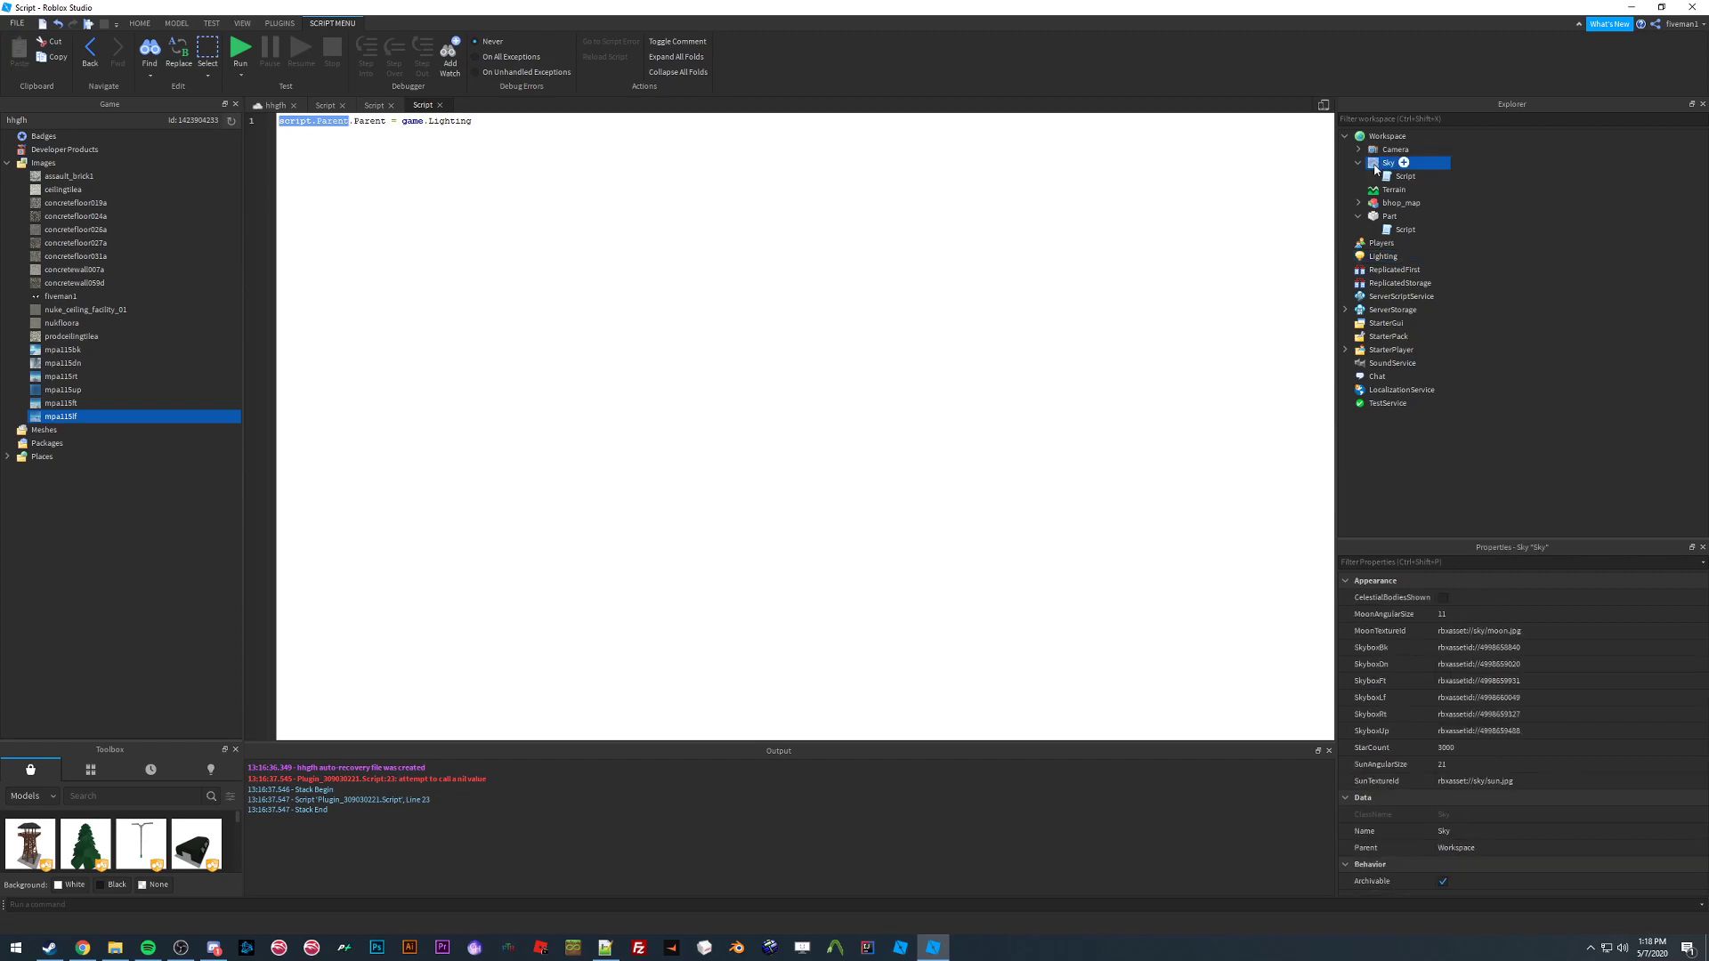
click(354, 122)
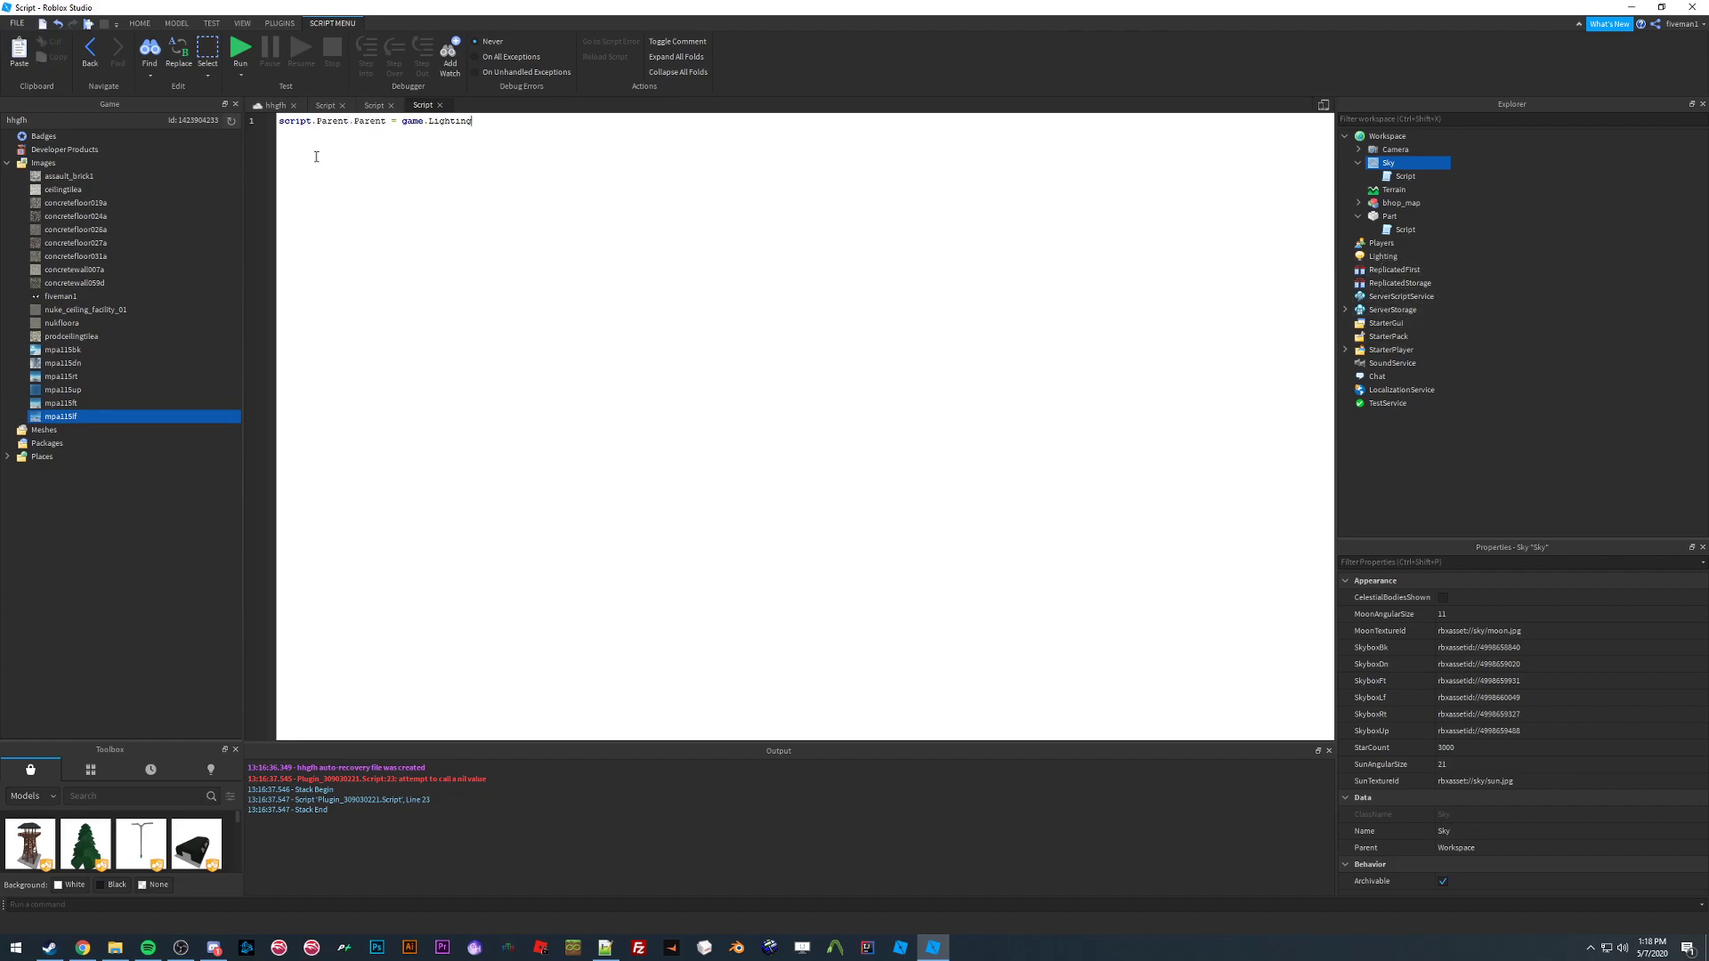
Return to the 3D scene and move the Sky object with its script into the bhop_map model
click(263, 105)
right_drag(907, 347, 910, 350)
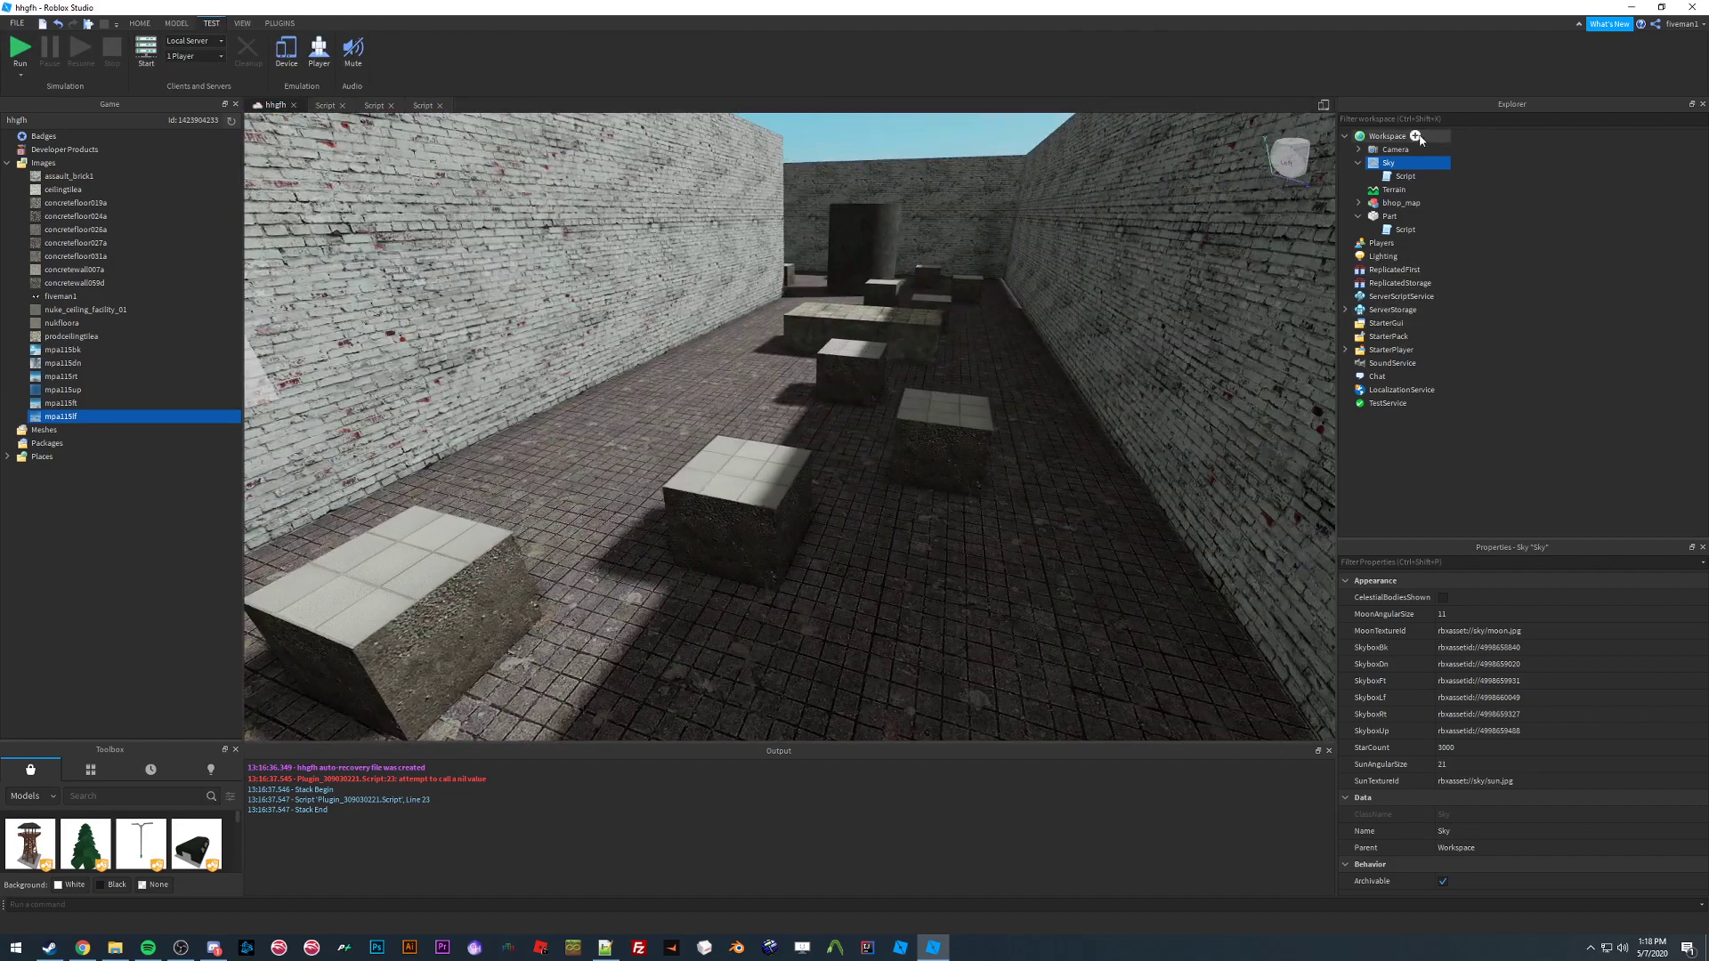
drag(1397, 162, 1418, 203)
click(1525, 220)
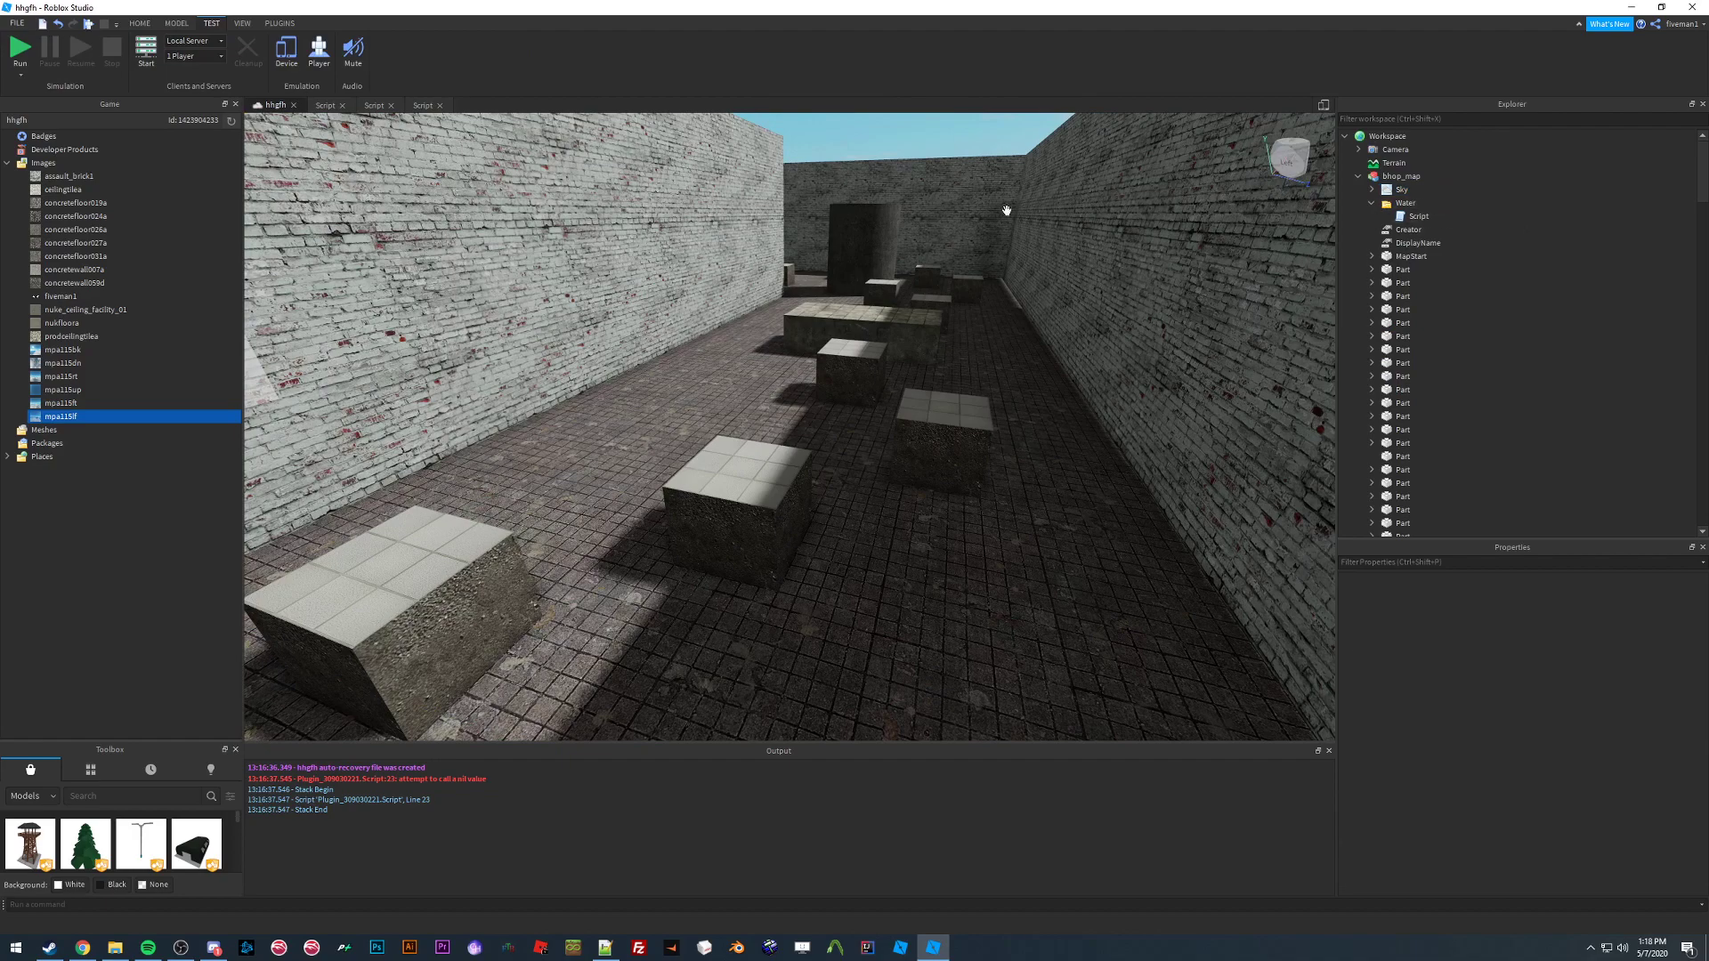
Run the place to test the sky script, view the sky over the corridor, and stop the simulation
right_drag(896, 243, 896, 243)
key(a)
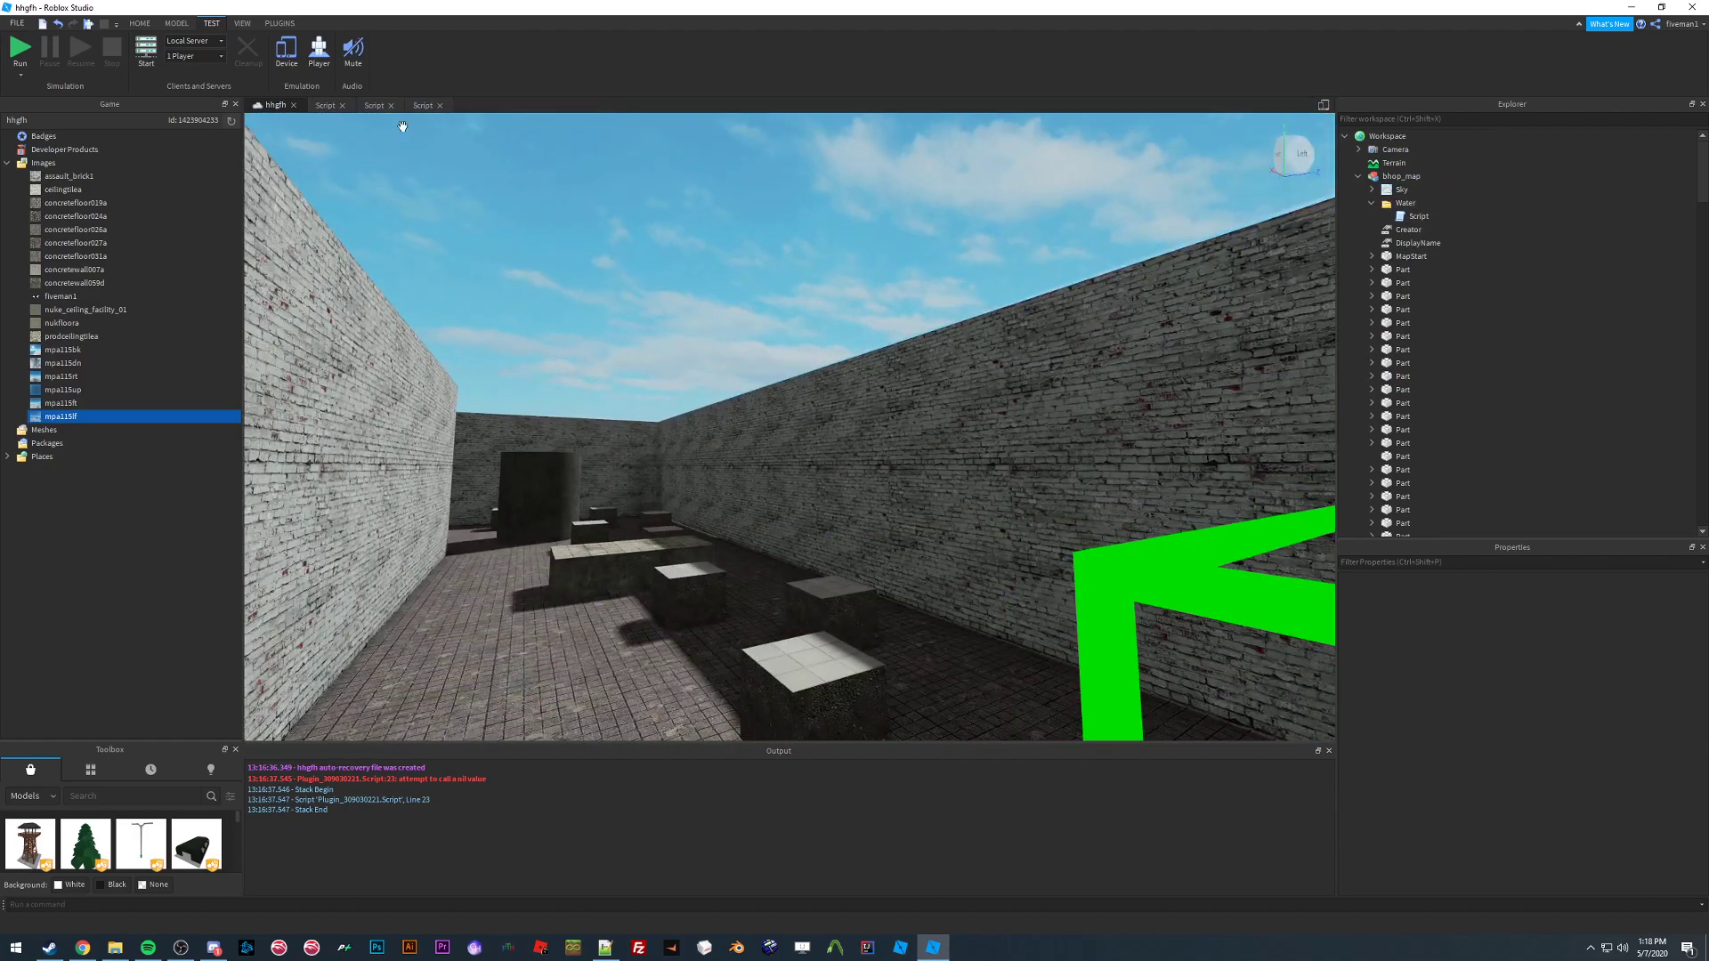
click(26, 53)
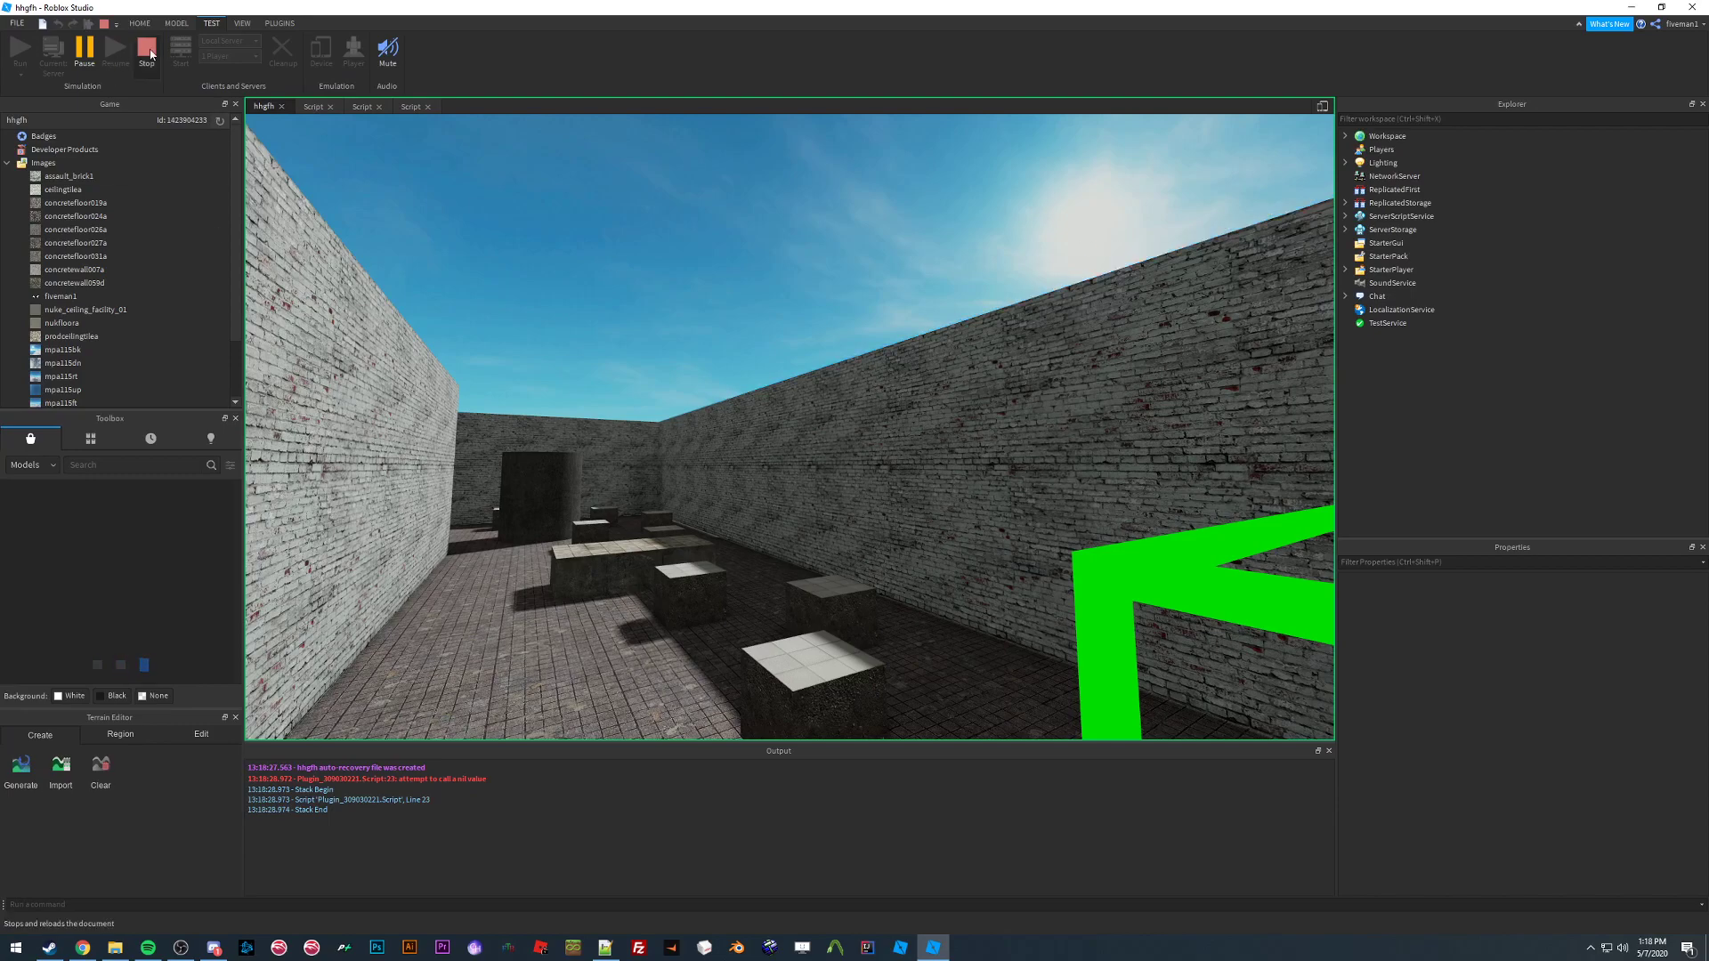
click(147, 49)
right_drag(802, 397, 807, 397)
key(d)
key(s)
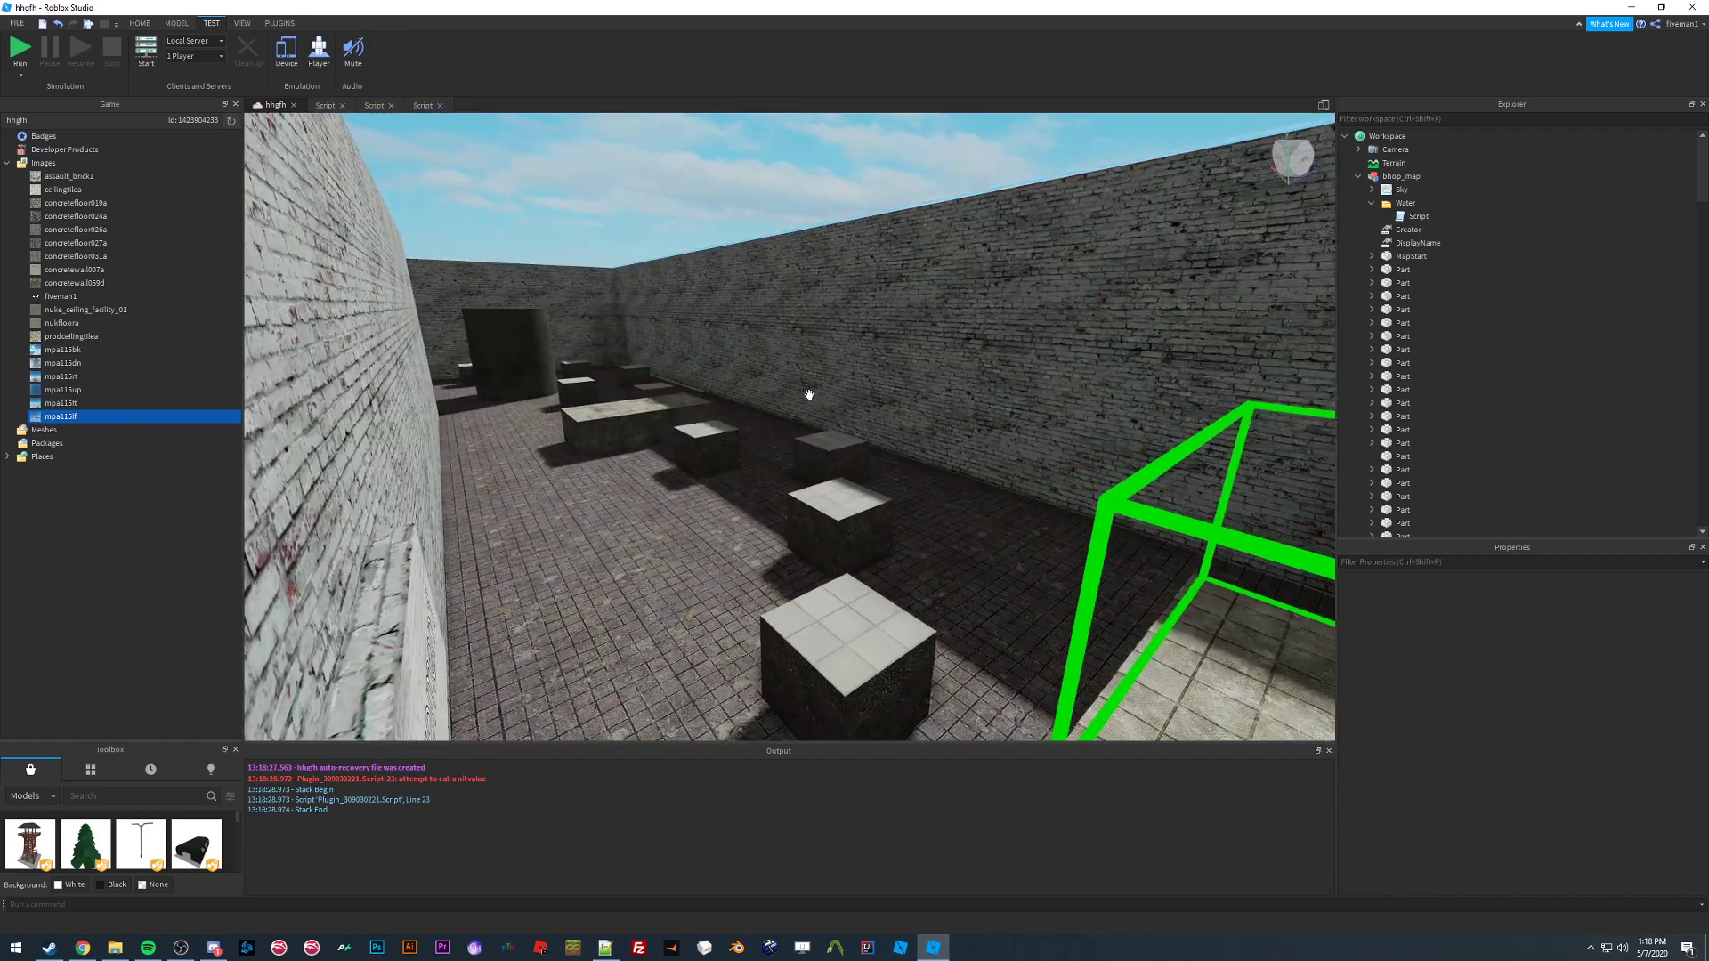
Collapse the bhop_map model and examine the Lighting service's appearance properties alongside the shaded areas of the map
click(1357, 176)
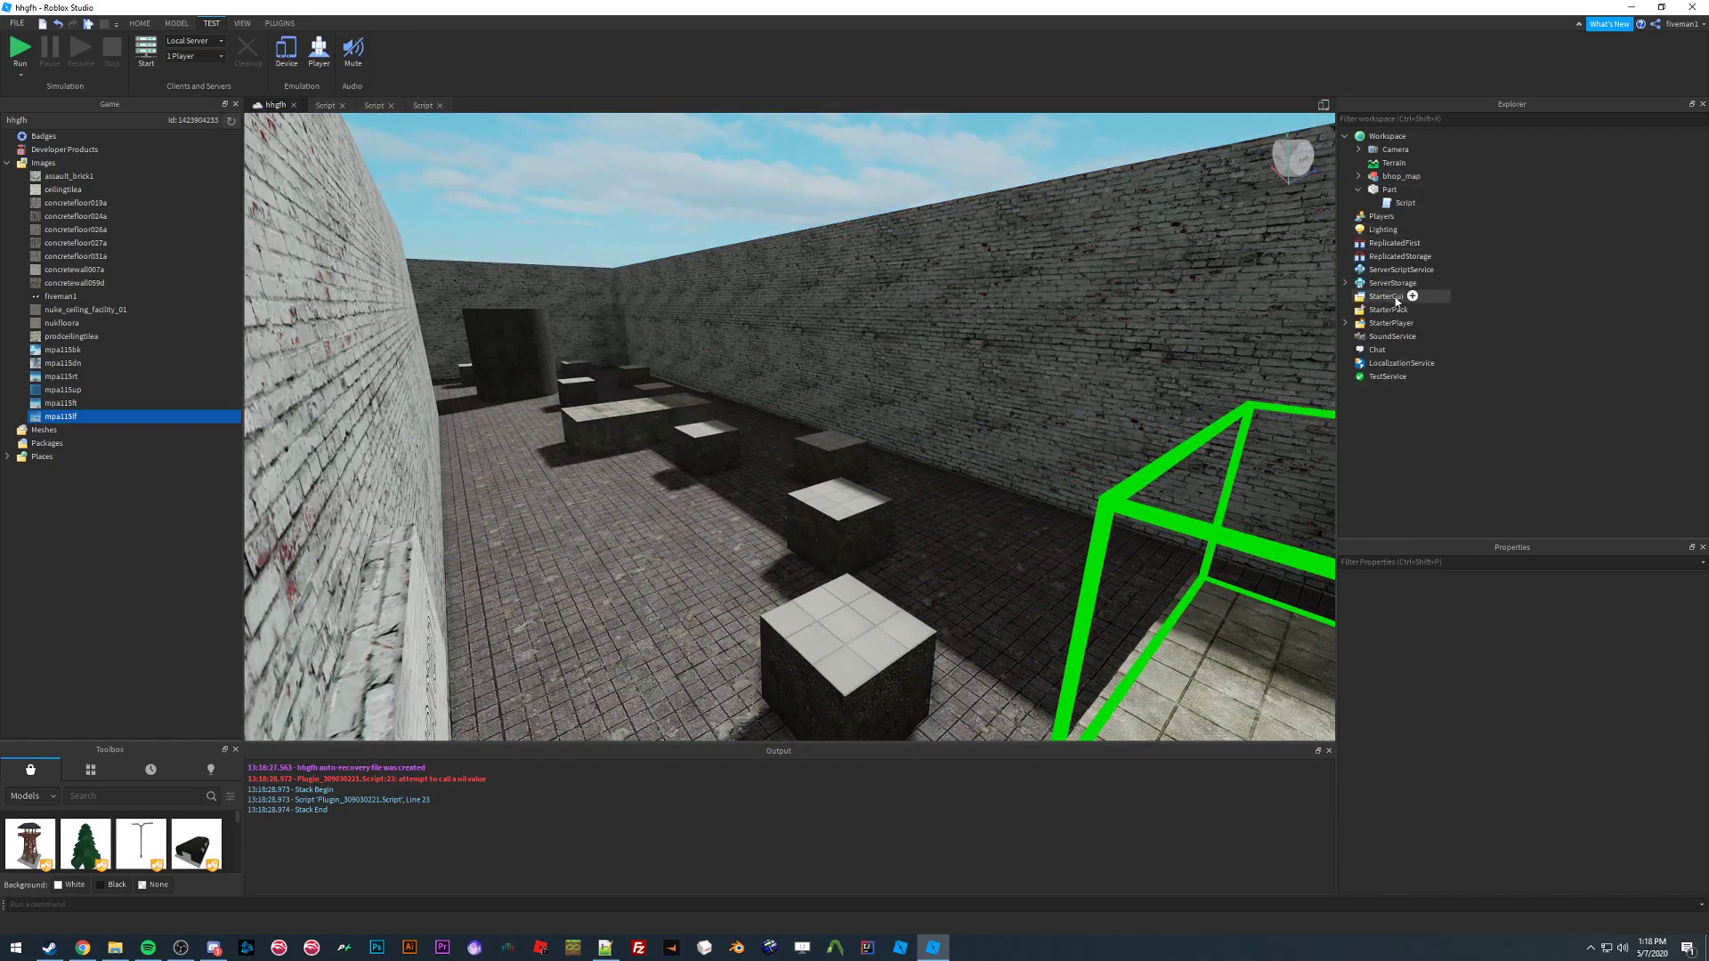
click(1380, 230)
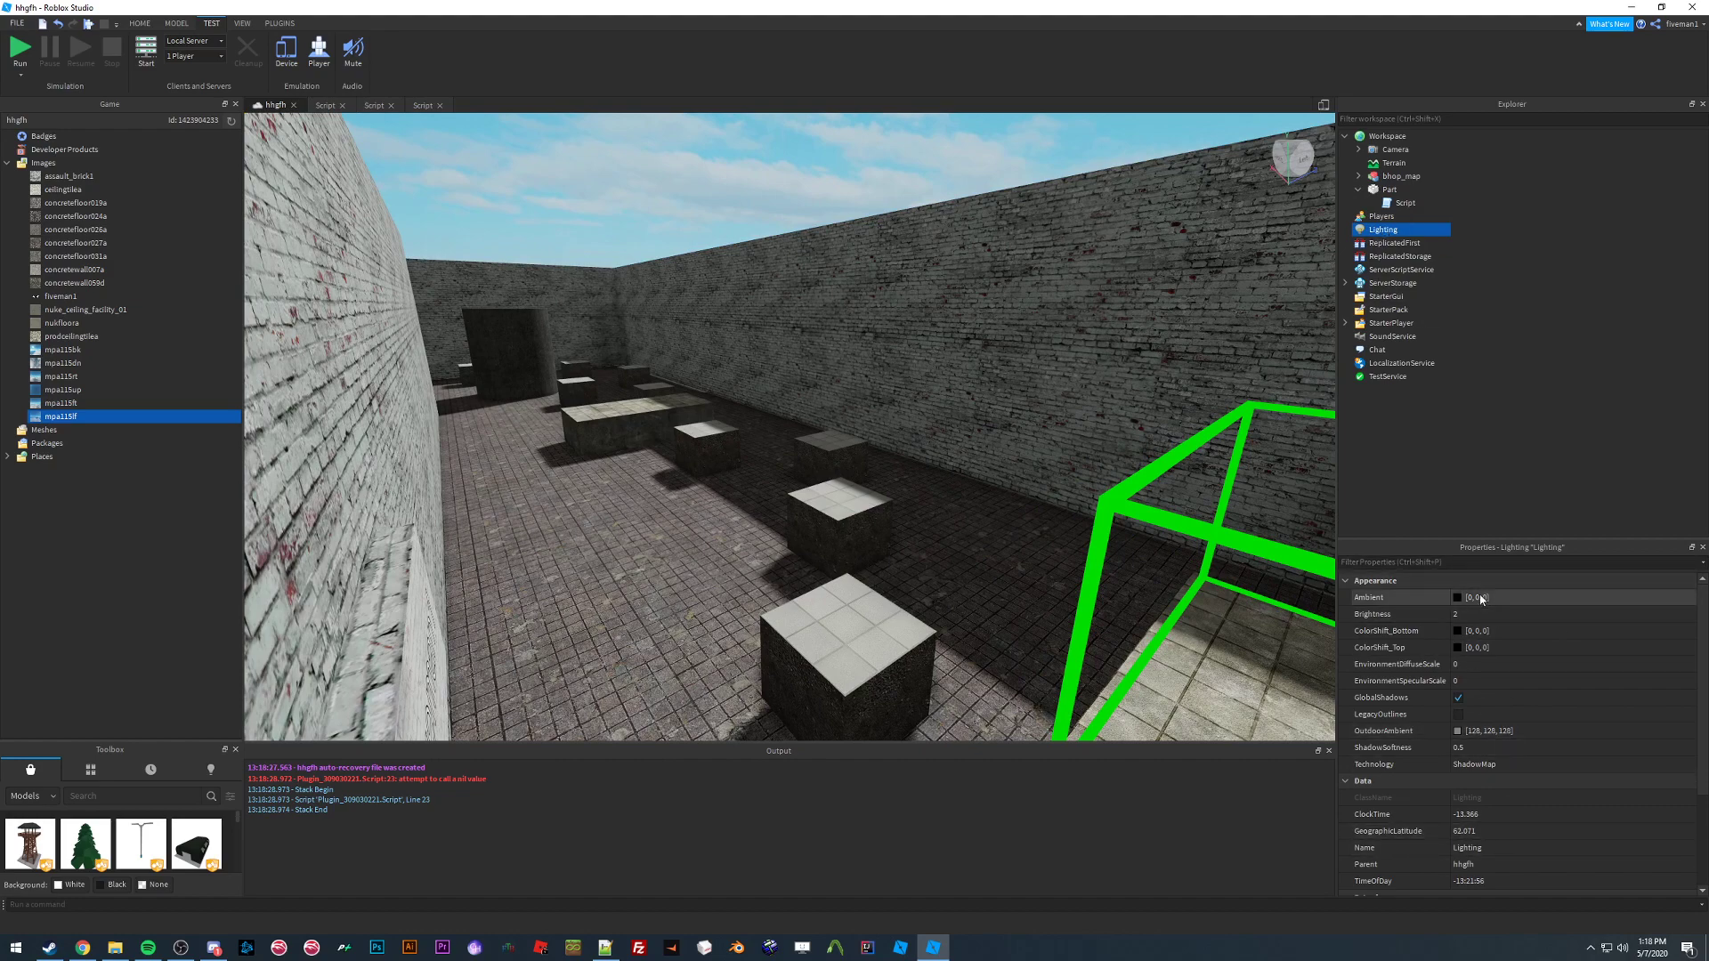
right_drag(969, 515, 969, 516)
key(d)
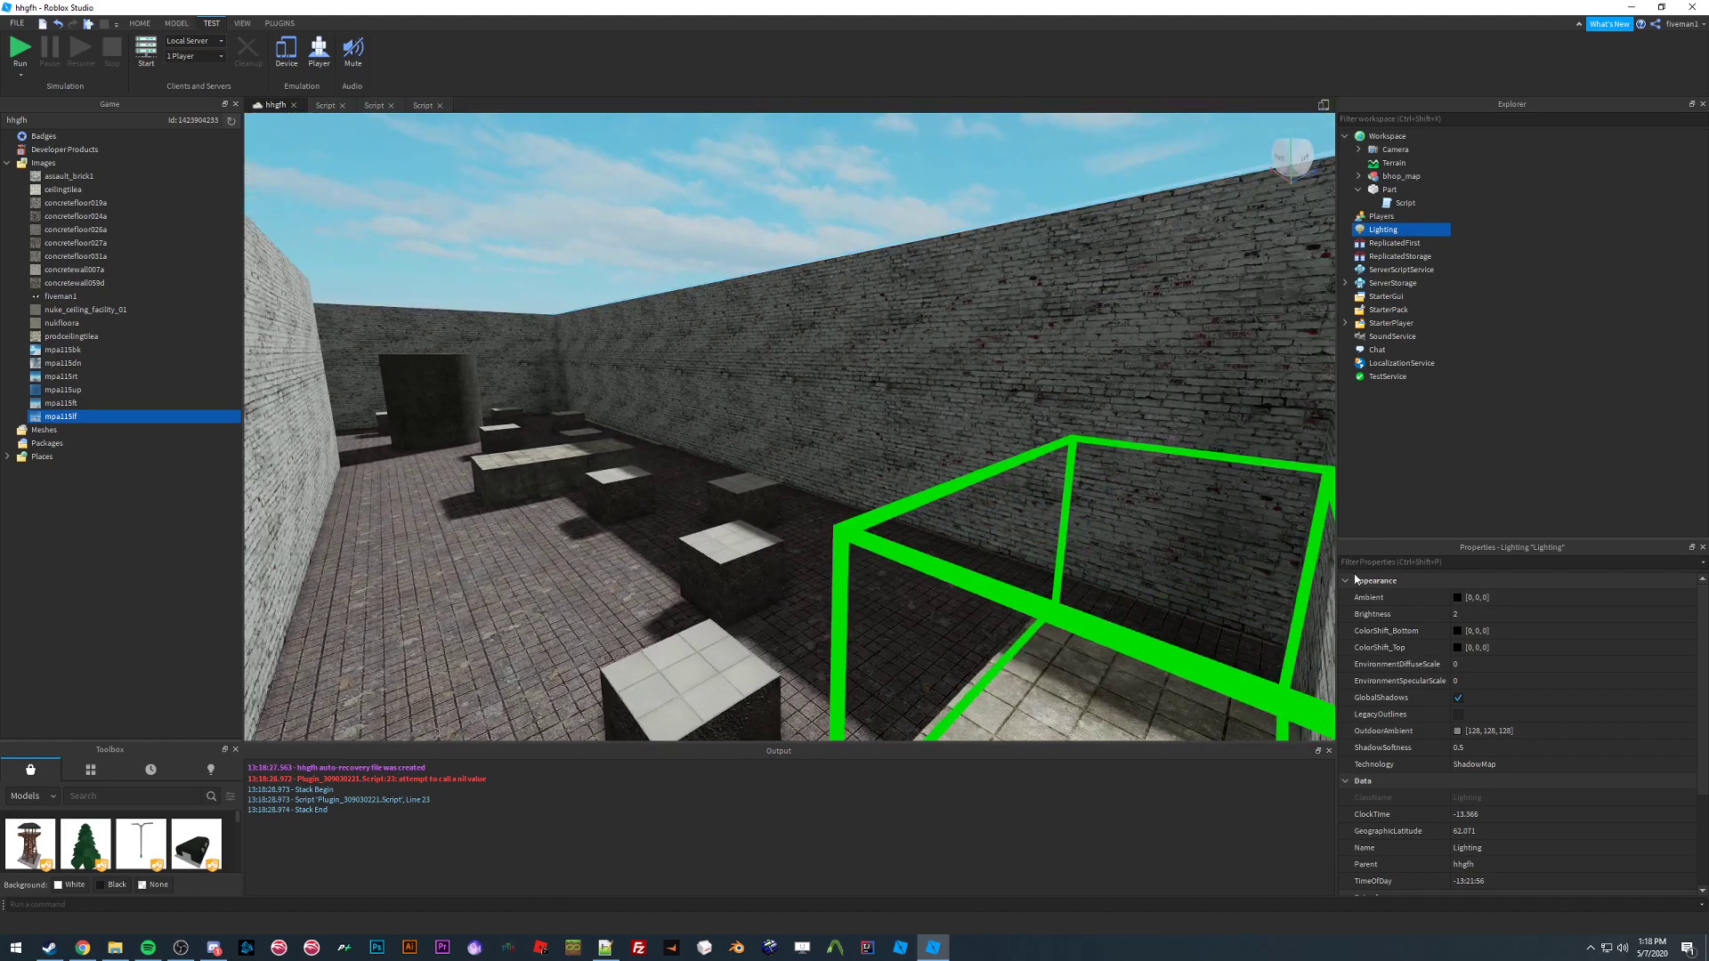
right_drag(864, 511, 862, 508)
key(w)
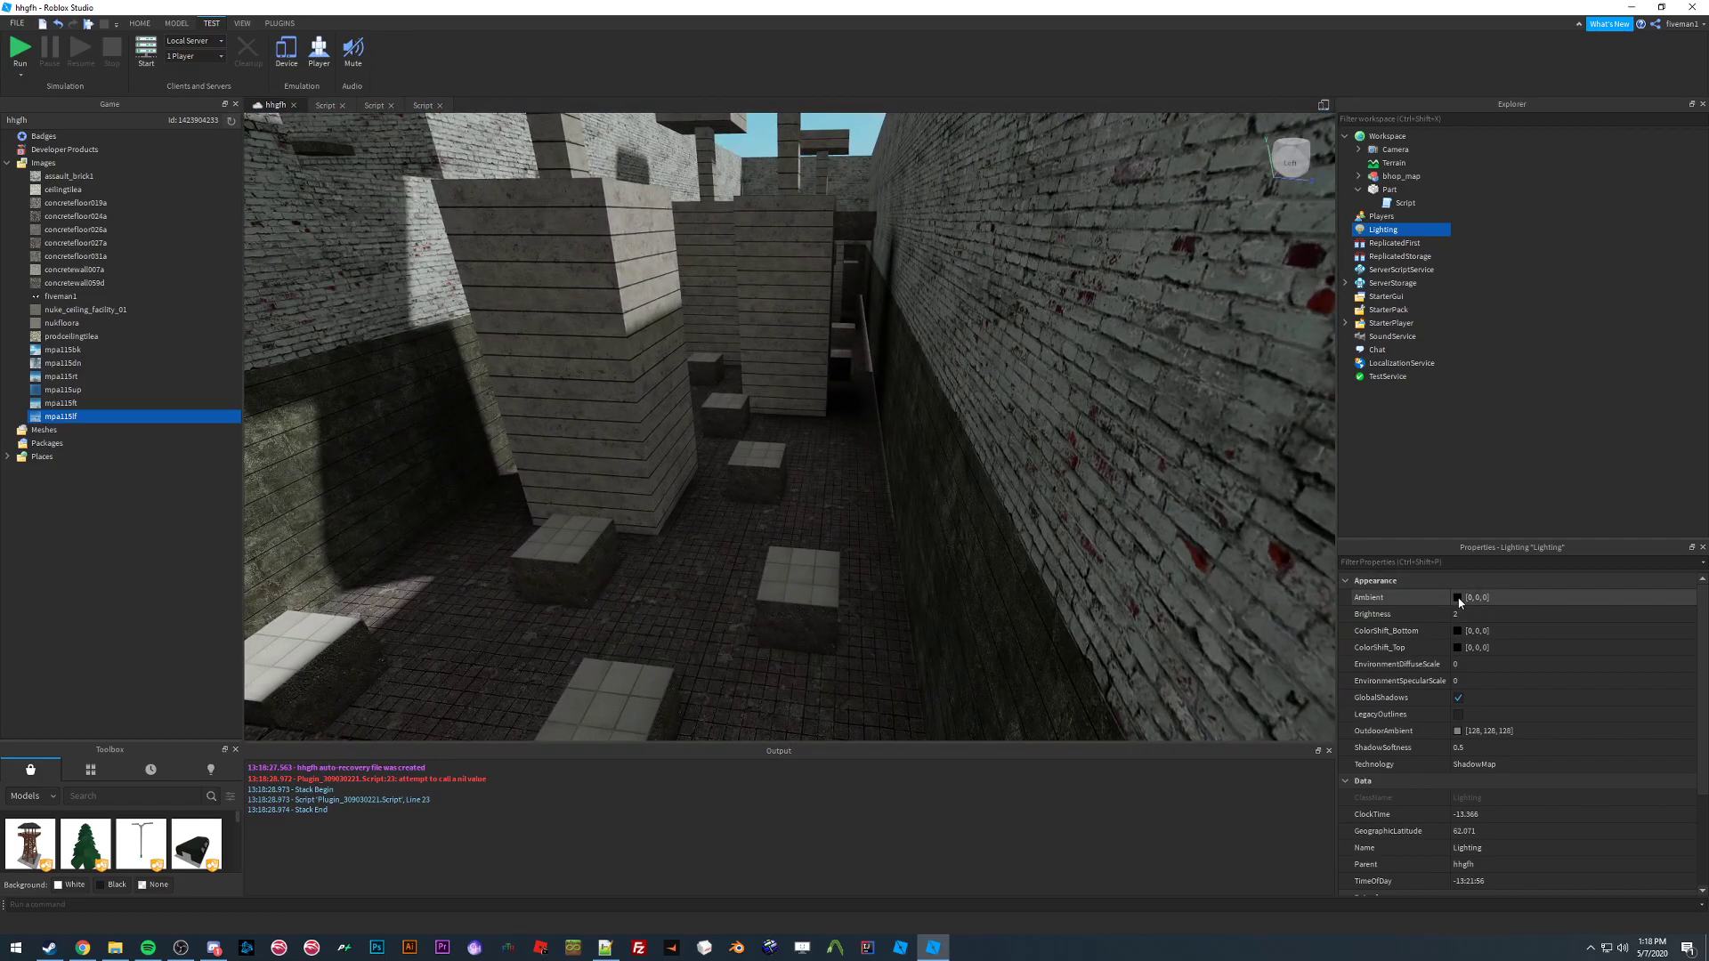
Try a dark grey Ambient colour of 50, 50, 50 for Lighting and cancel the colour change
click(1457, 598)
drag(876, 326, 370, 294)
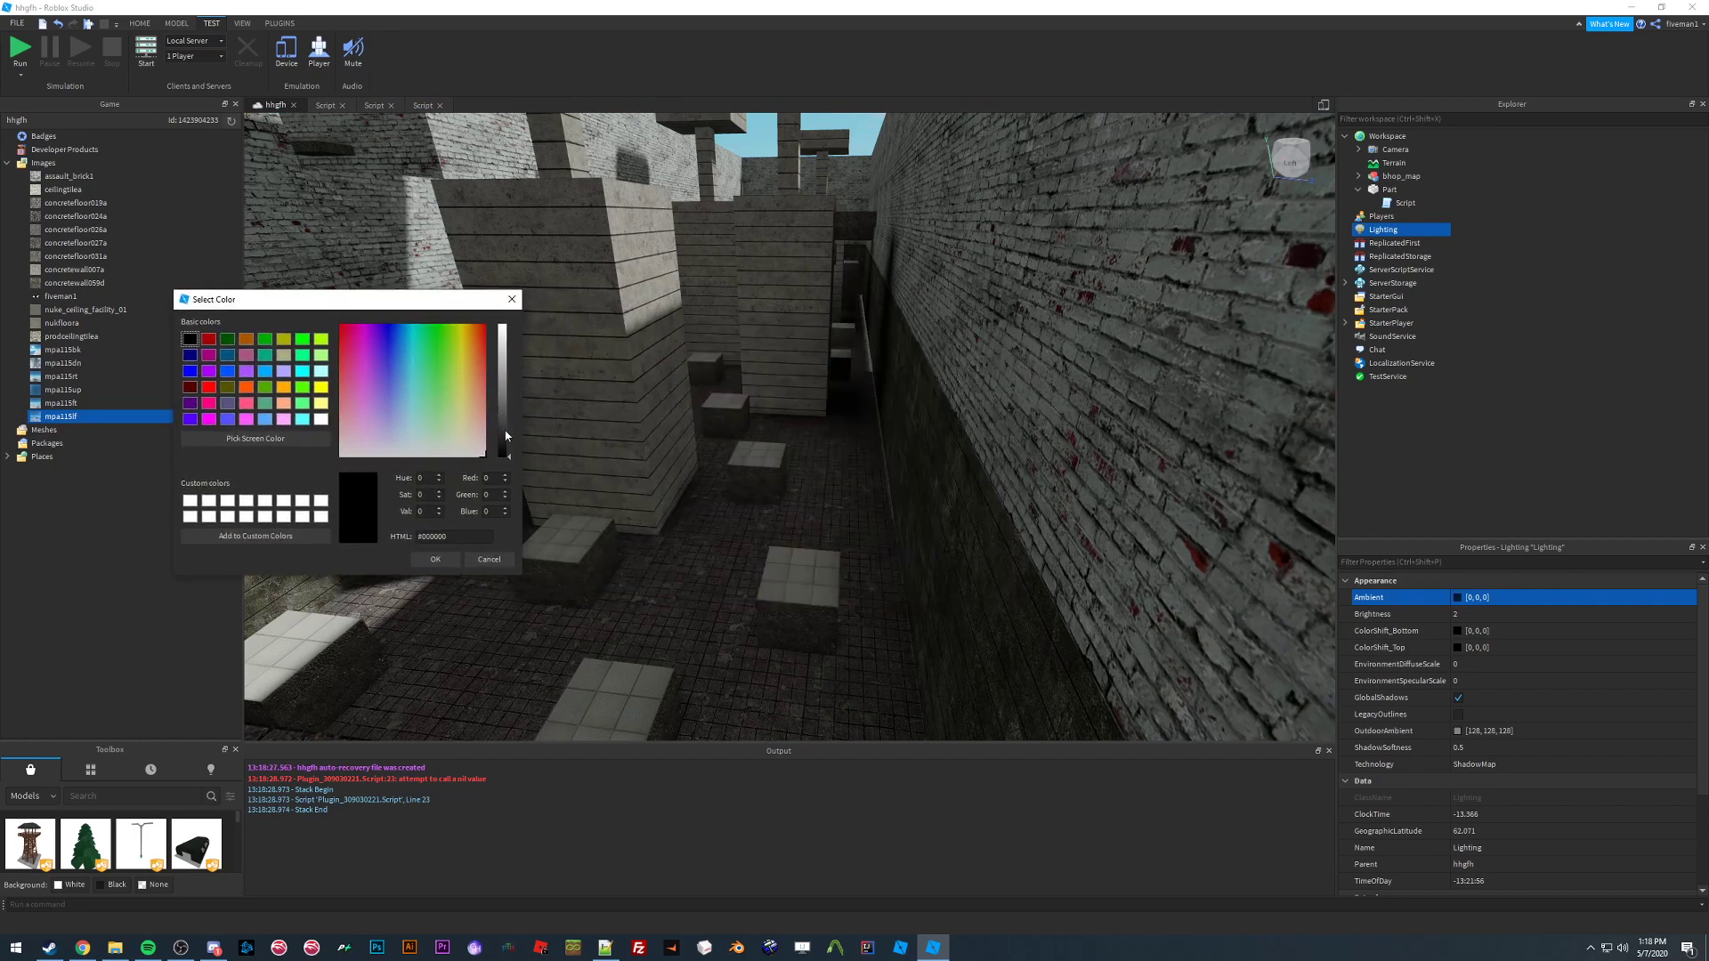
mouse_move(506, 436)
mouse_down()
mouse_move(510, 398)
mouse_move(516, 455)
mouse_up()
mouse_move(504, 454)
mouse_down()
mouse_move(522, 394)
mouse_move(532, 430)
mouse_move(504, 414)
mouse_move(511, 452)
mouse_move(519, 418)
mouse_move(511, 460)
mouse_move(512, 405)
mouse_move(516, 466)
mouse_move(522, 434)
mouse_up()
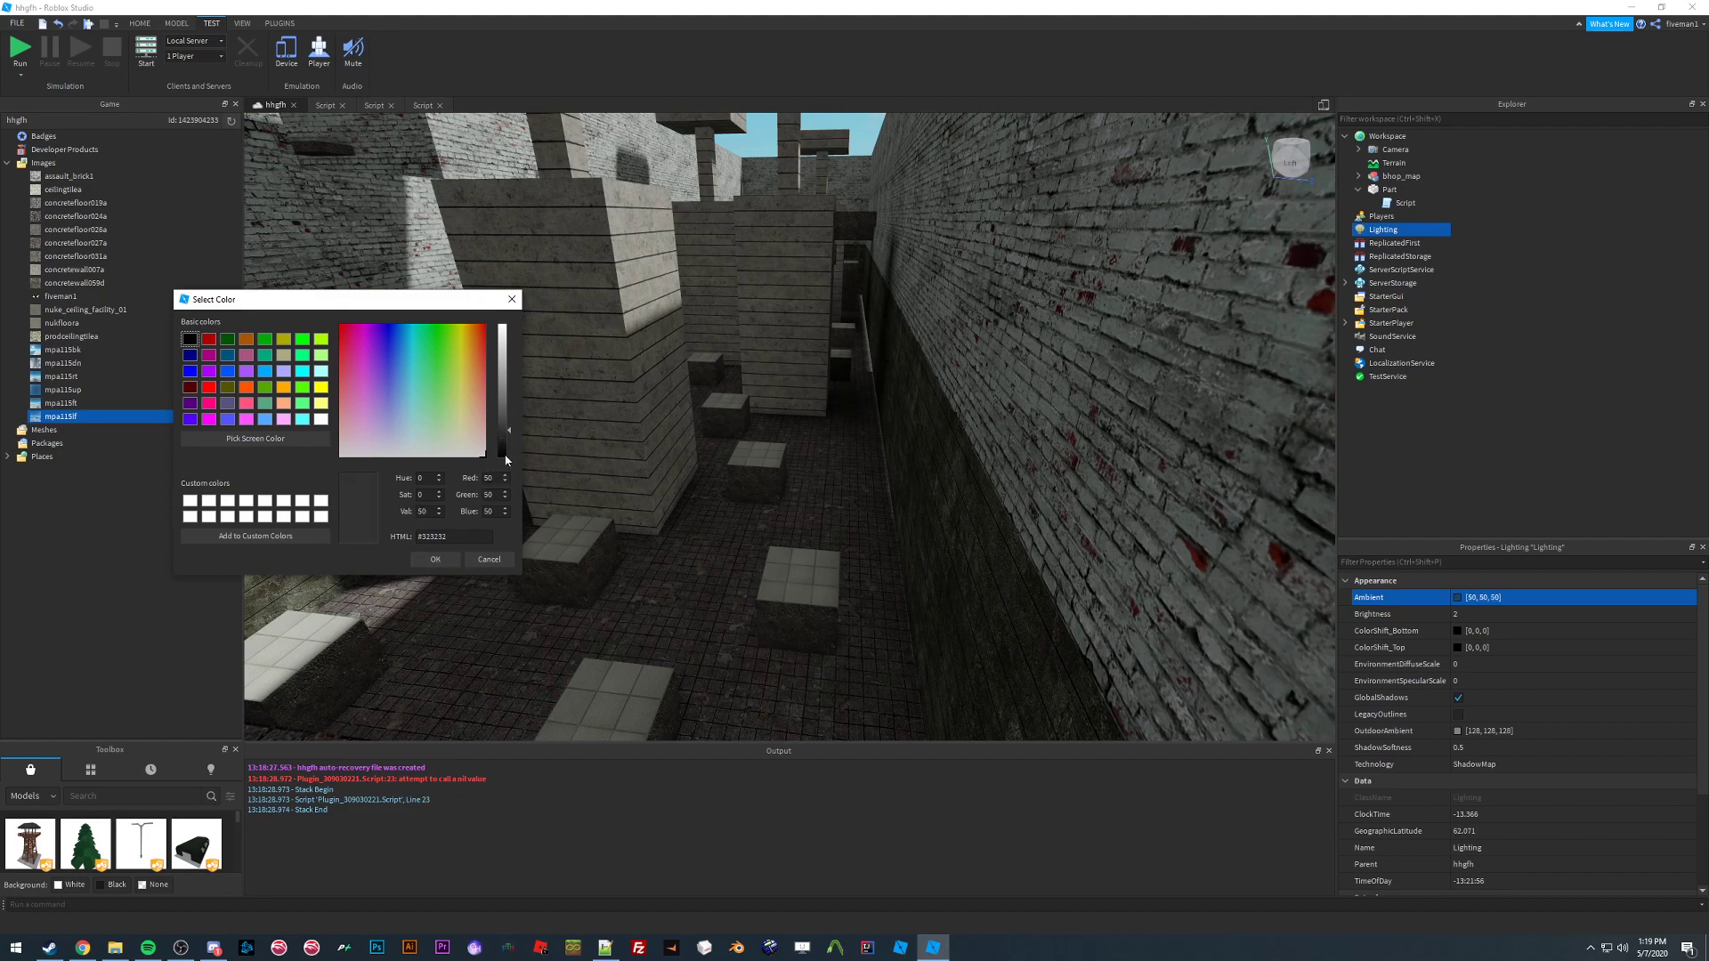
click(490, 559)
Try Lighting Brightness at 0 and about 1.16 in the walled corridor, and restore it to 2
right_drag(525, 365, 792, 347)
key(w)
key(w)
click(1480, 614)
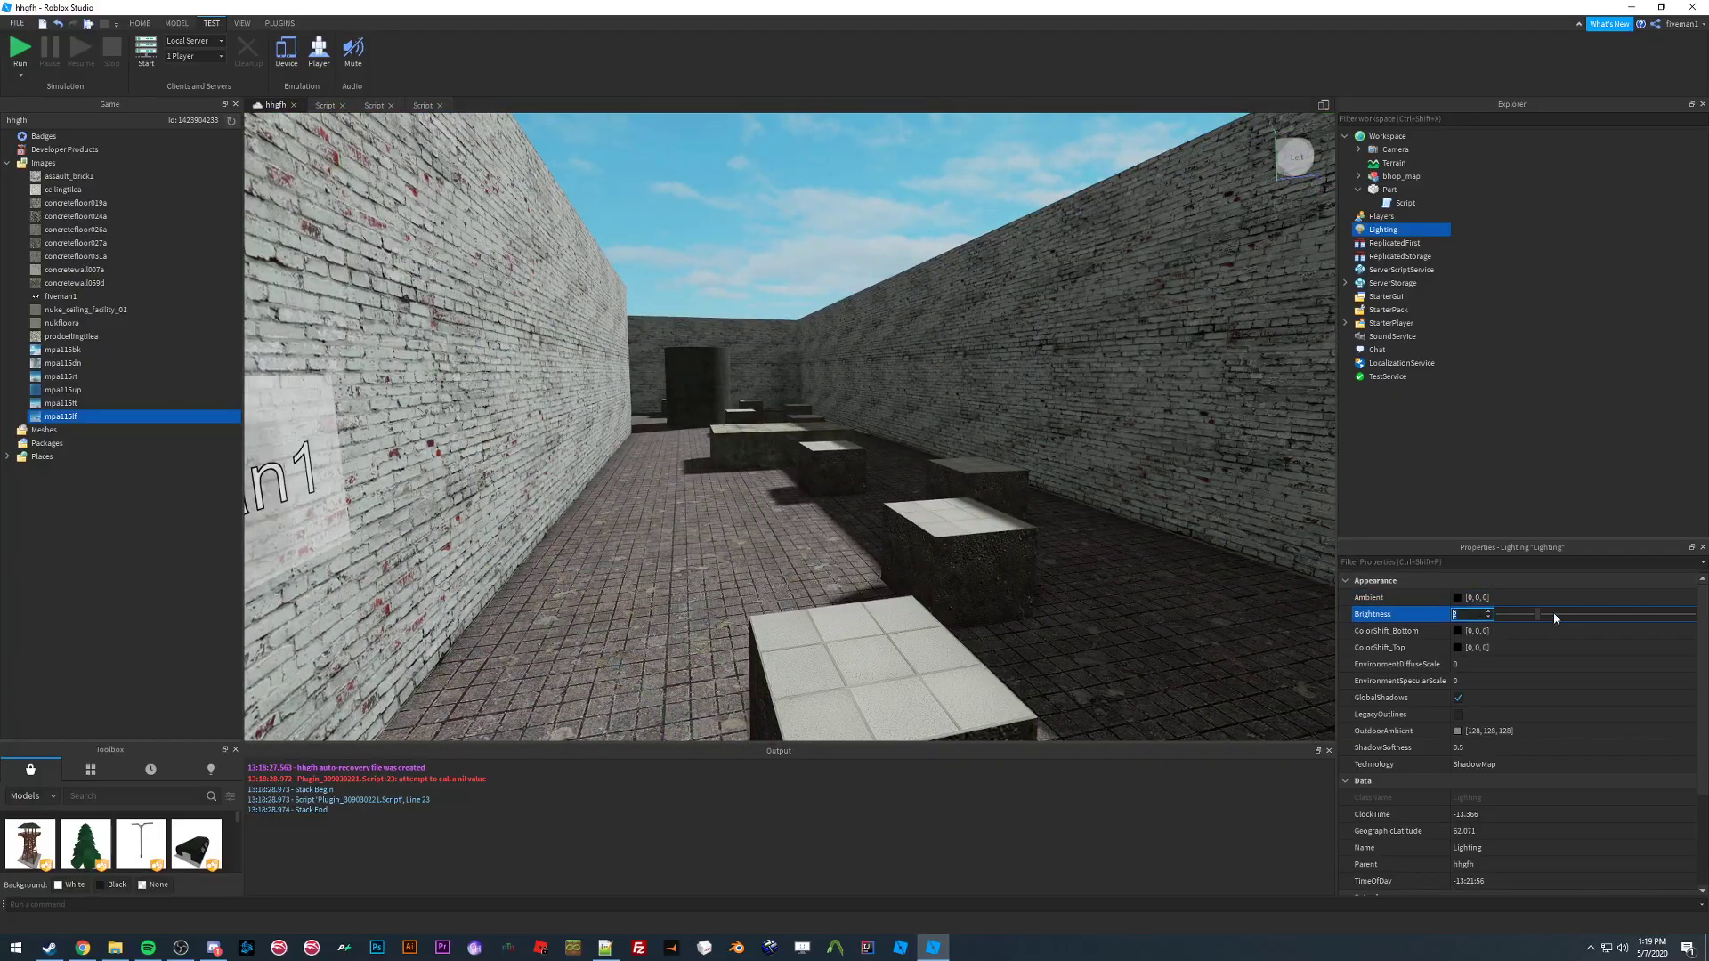
text(0)
key(Return)
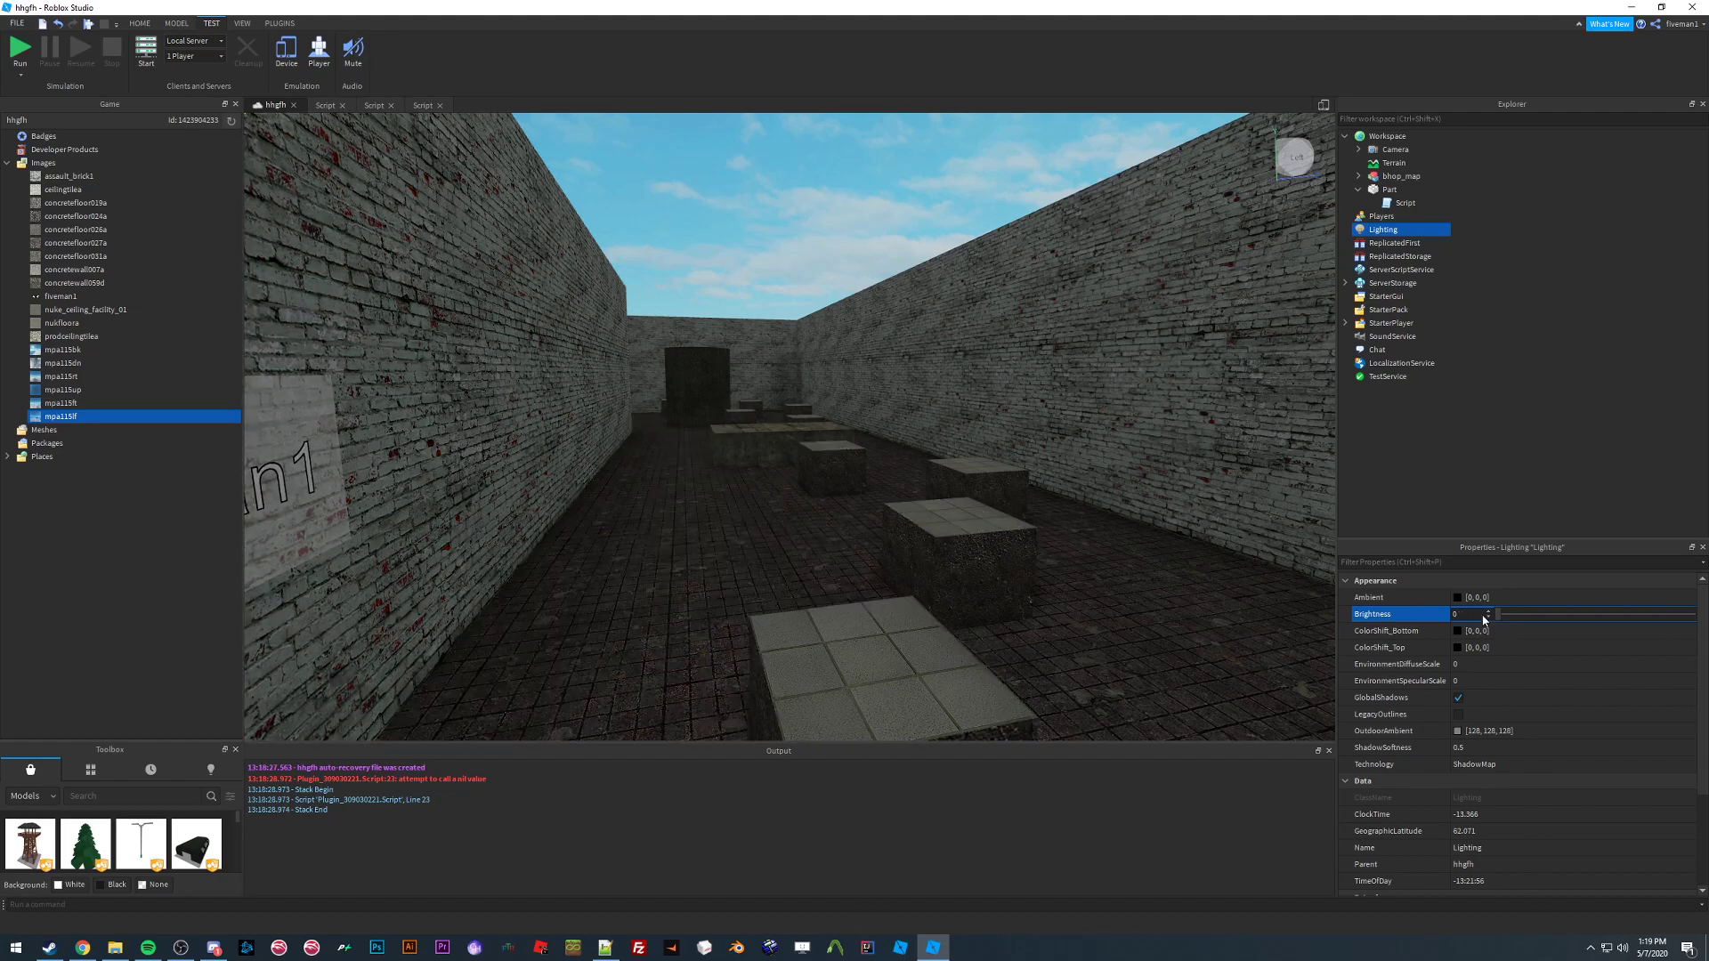
drag(1498, 615, 1521, 615)
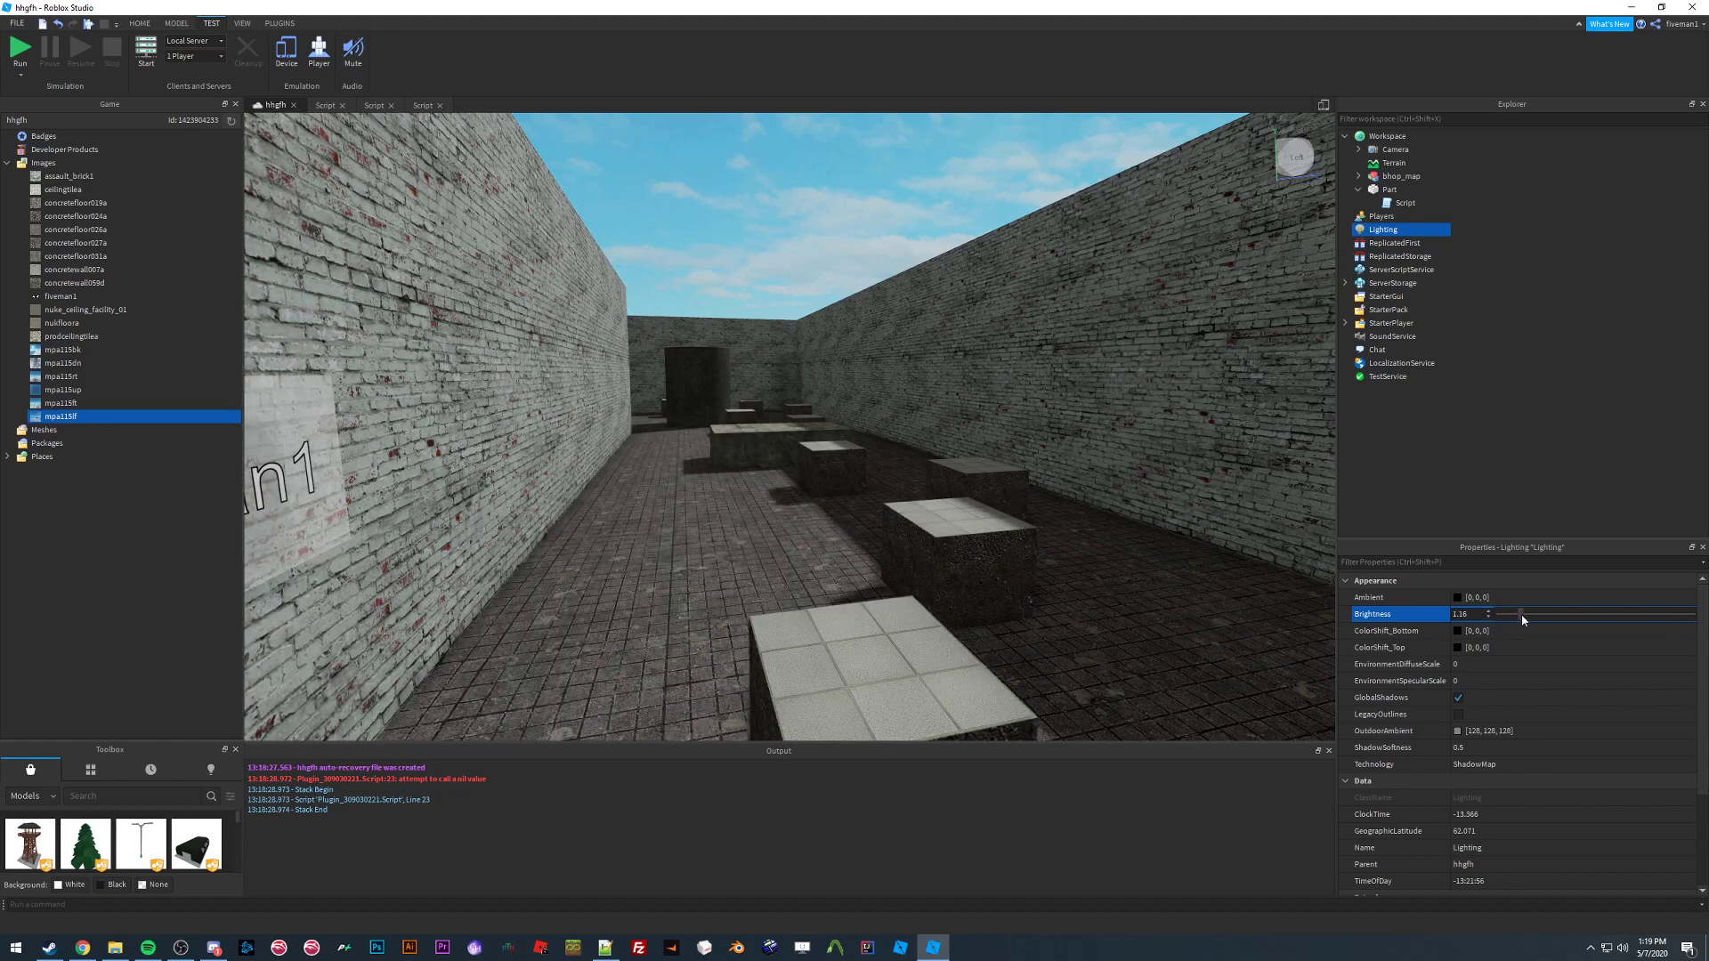
middle_drag(980, 491, 856, 445)
right_drag(902, 471, 1121, 539)
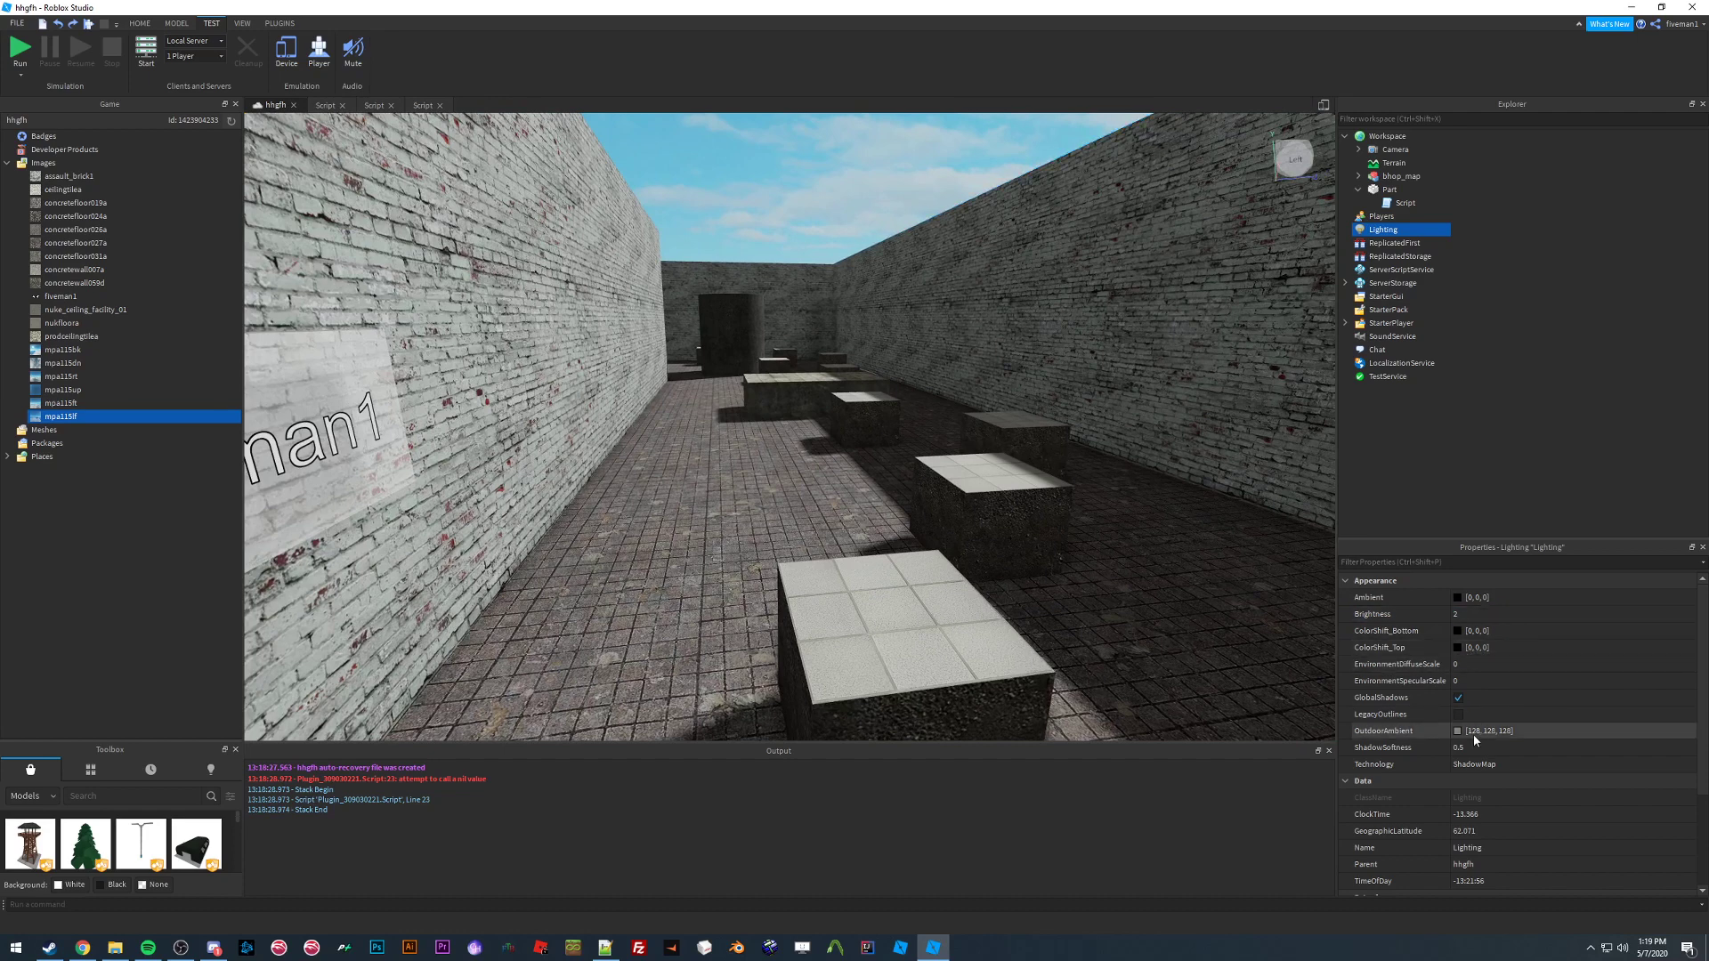
Try a muted green OutdoorAmbient colour of 163, 181, 99 for Lighting and cancel the colour change
click(1461, 731)
drag(885, 343, 557, 408)
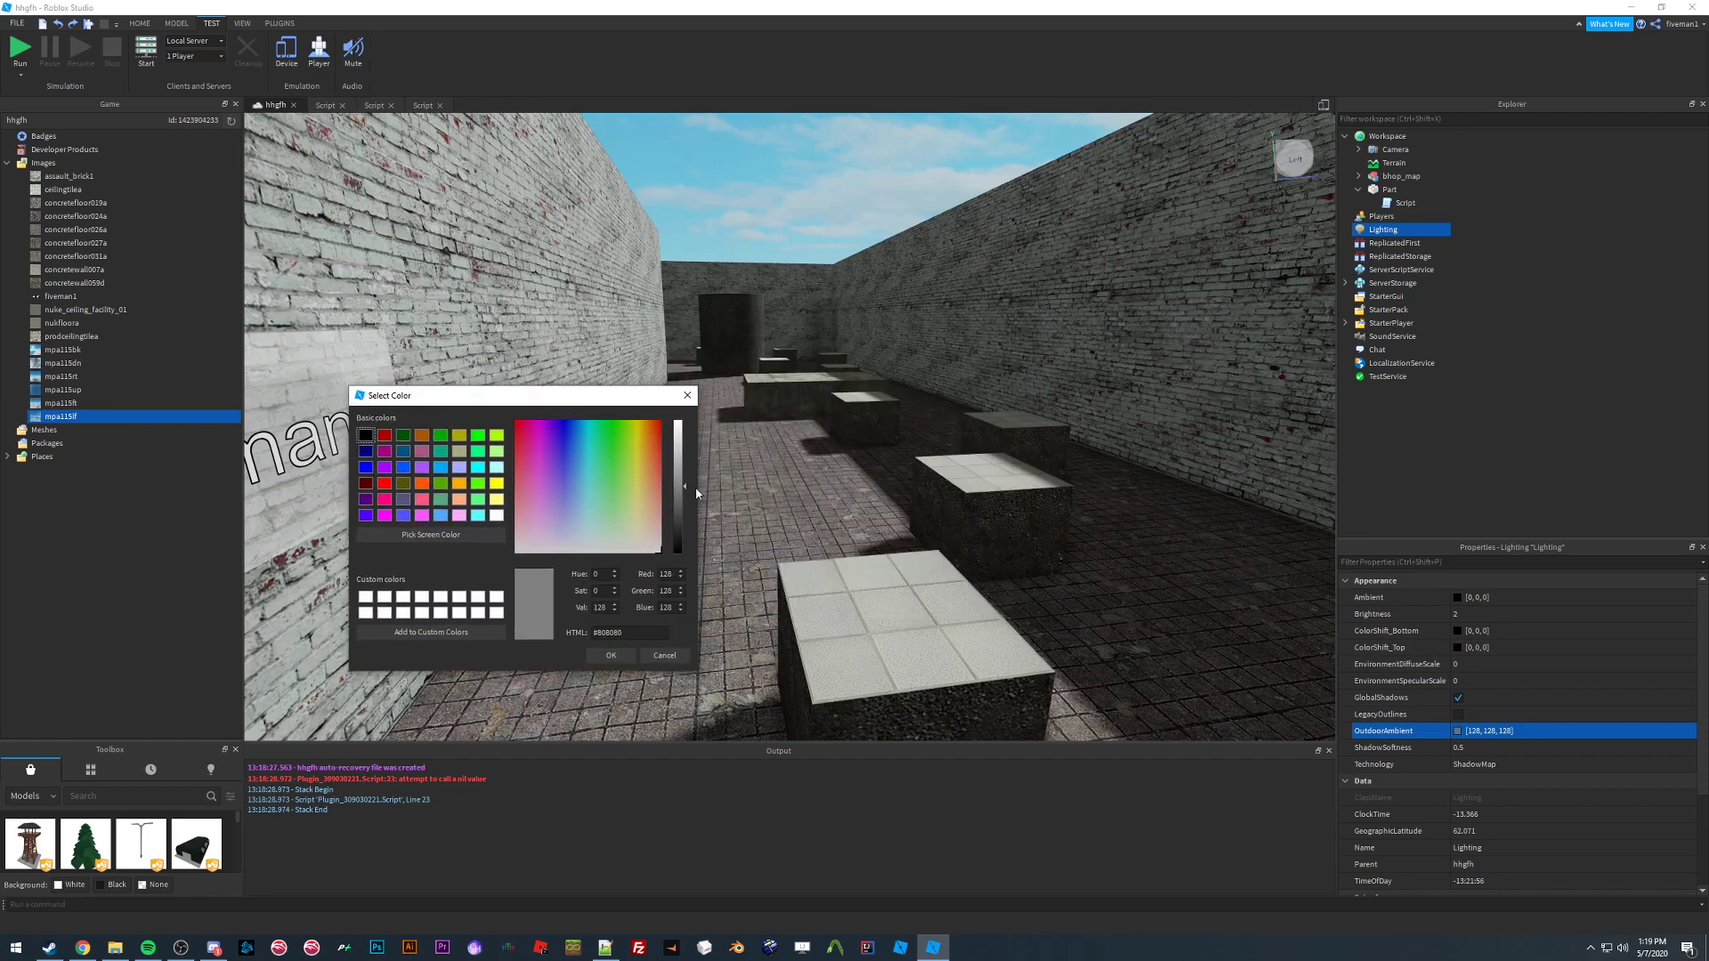
mouse_move(696, 486)
mouse_down()
mouse_move(700, 409)
mouse_move(702, 485)
mouse_move(698, 457)
mouse_up()
drag(614, 464, 629, 493)
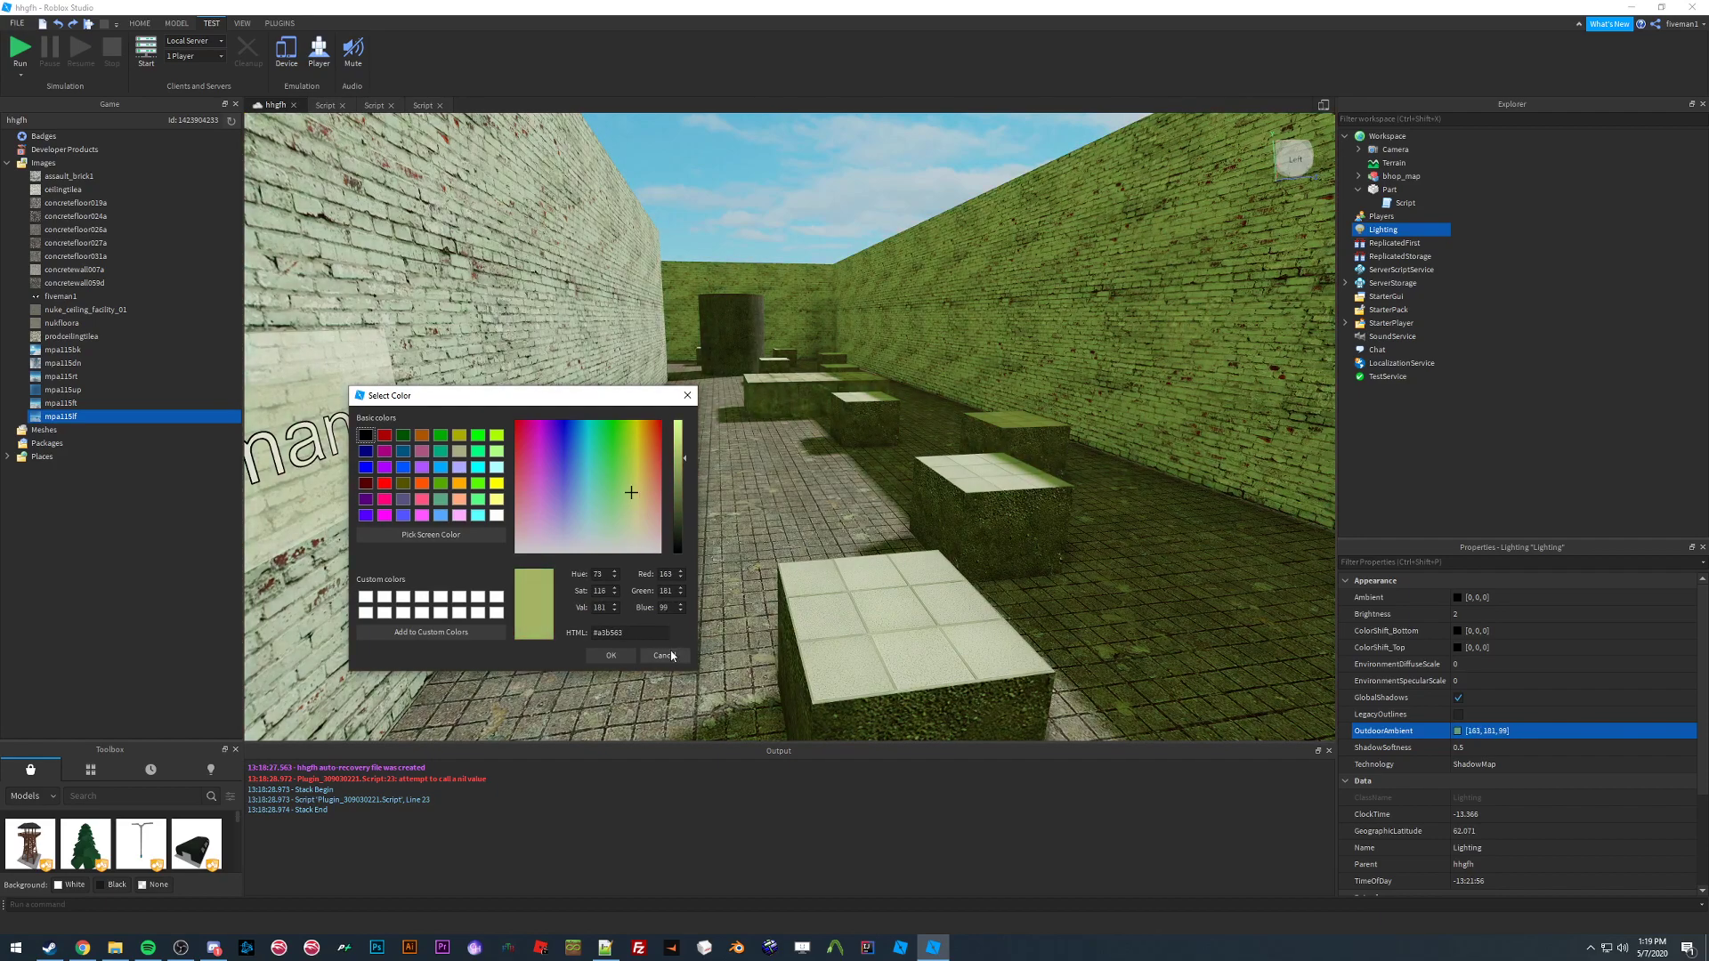
click(669, 655)
Set the Lighting FogEnd to 100
right_drag(925, 507, 965, 476)
scroll(1545, 818, down, 3)
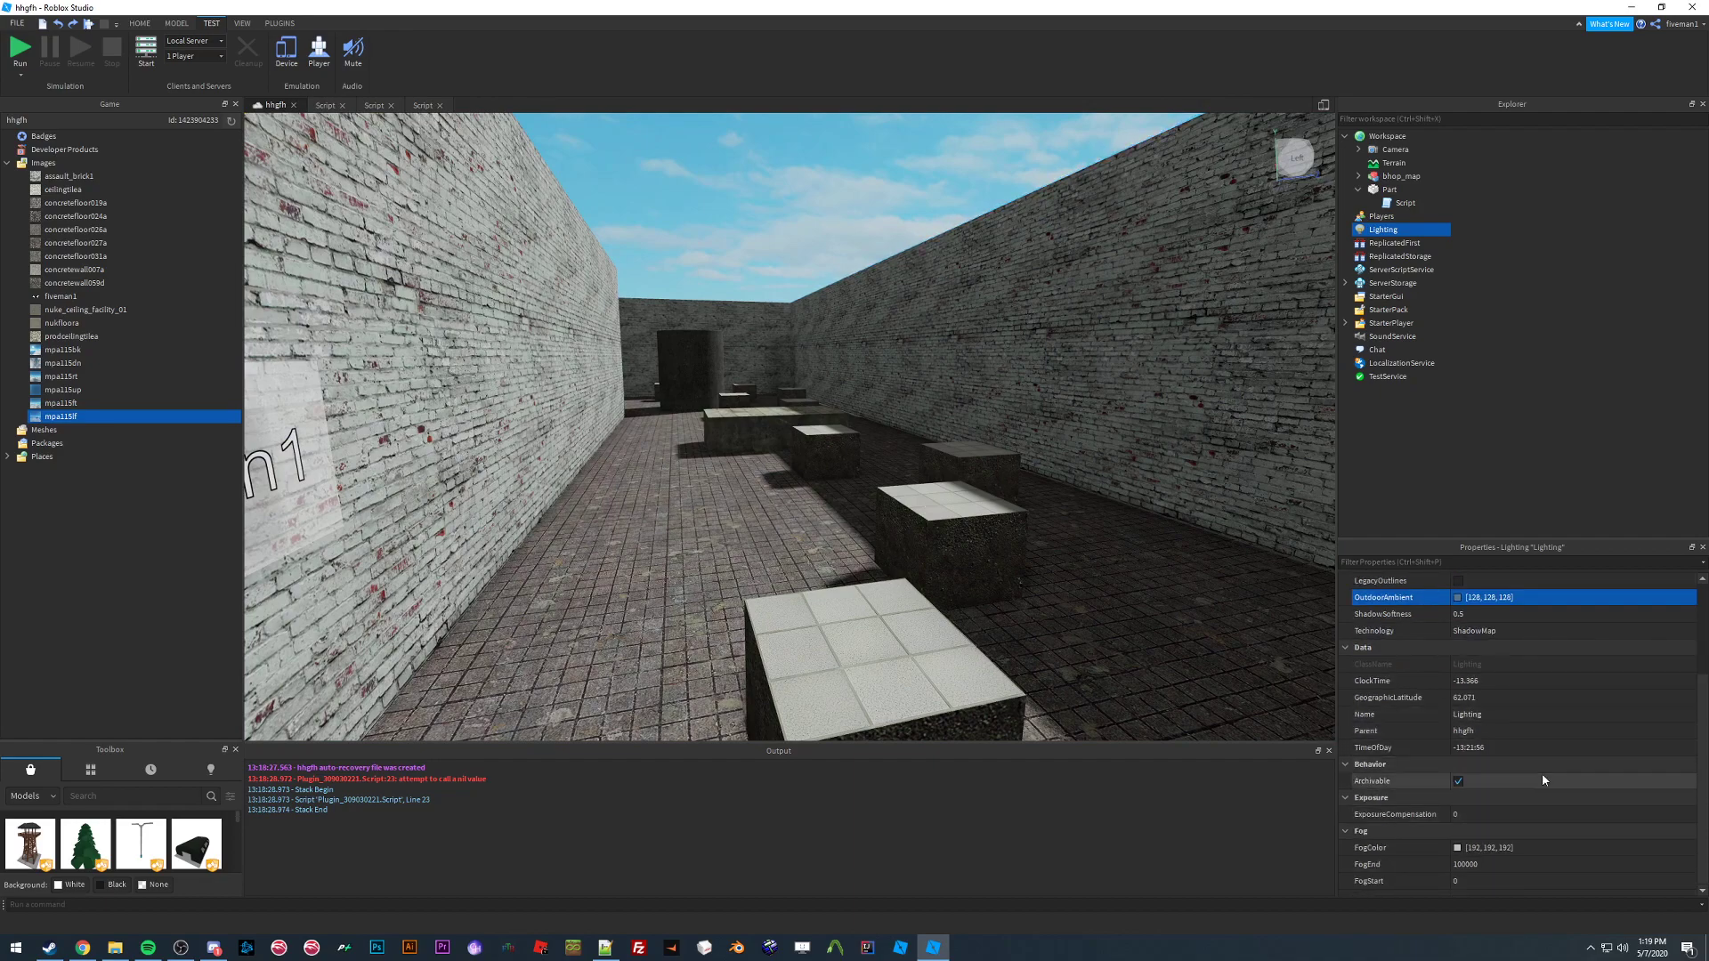
right_drag(904, 543, 1006, 587)
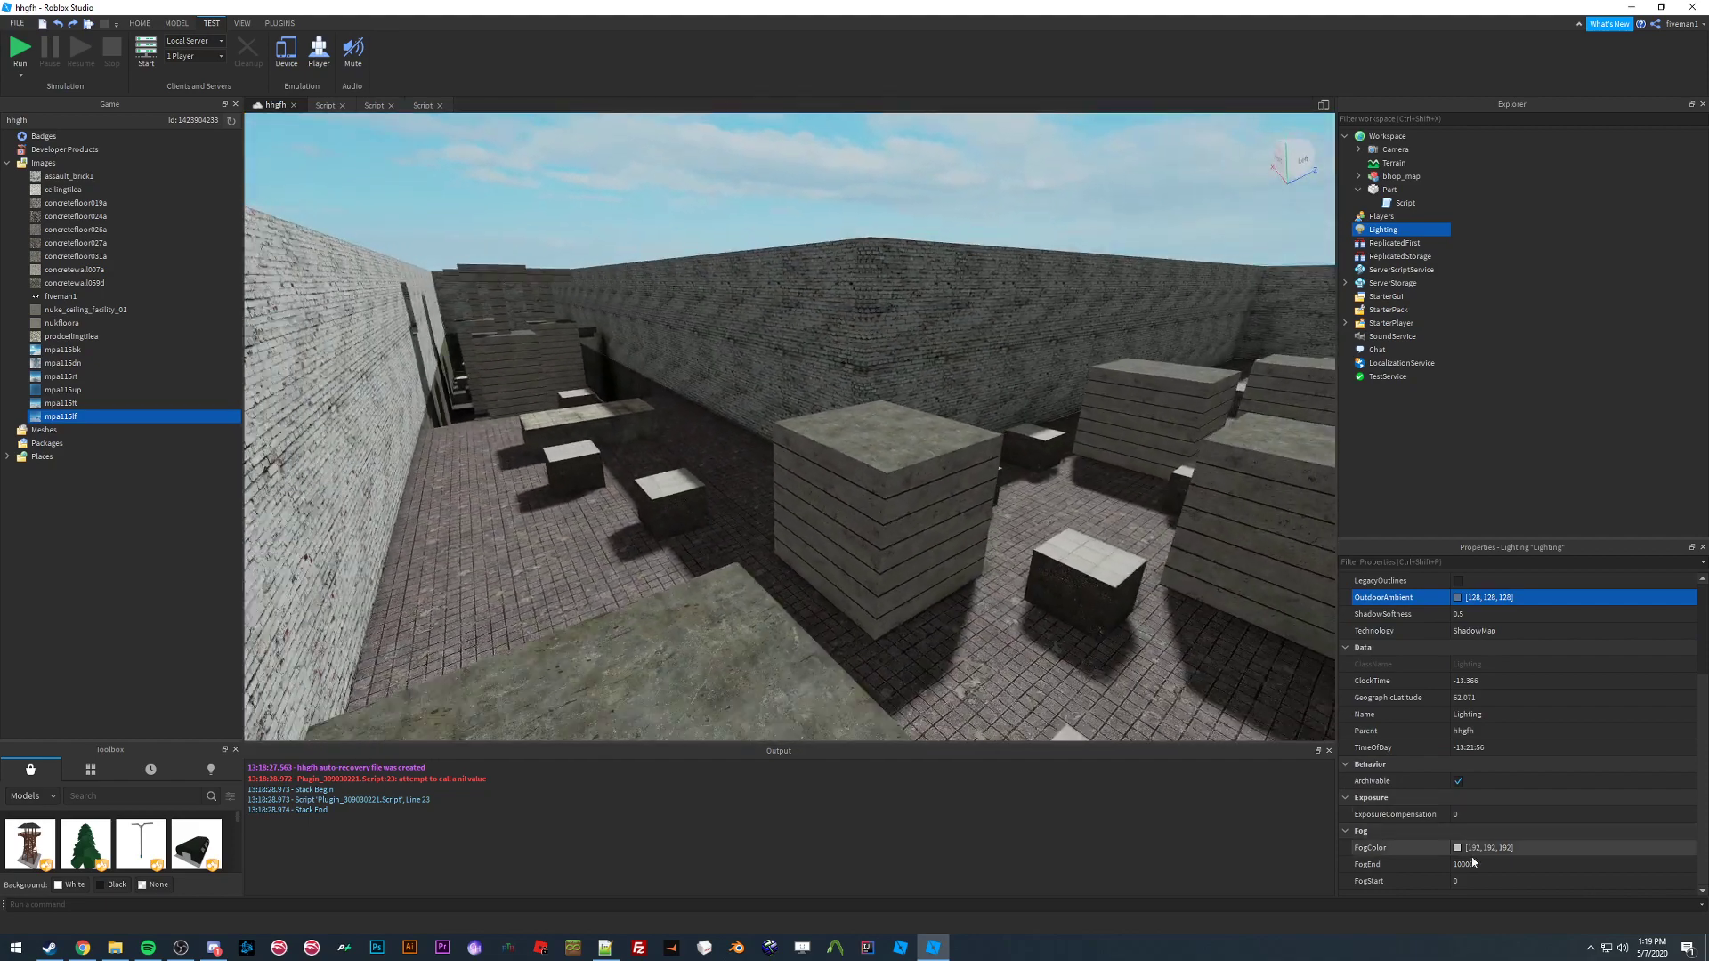
click(1459, 865)
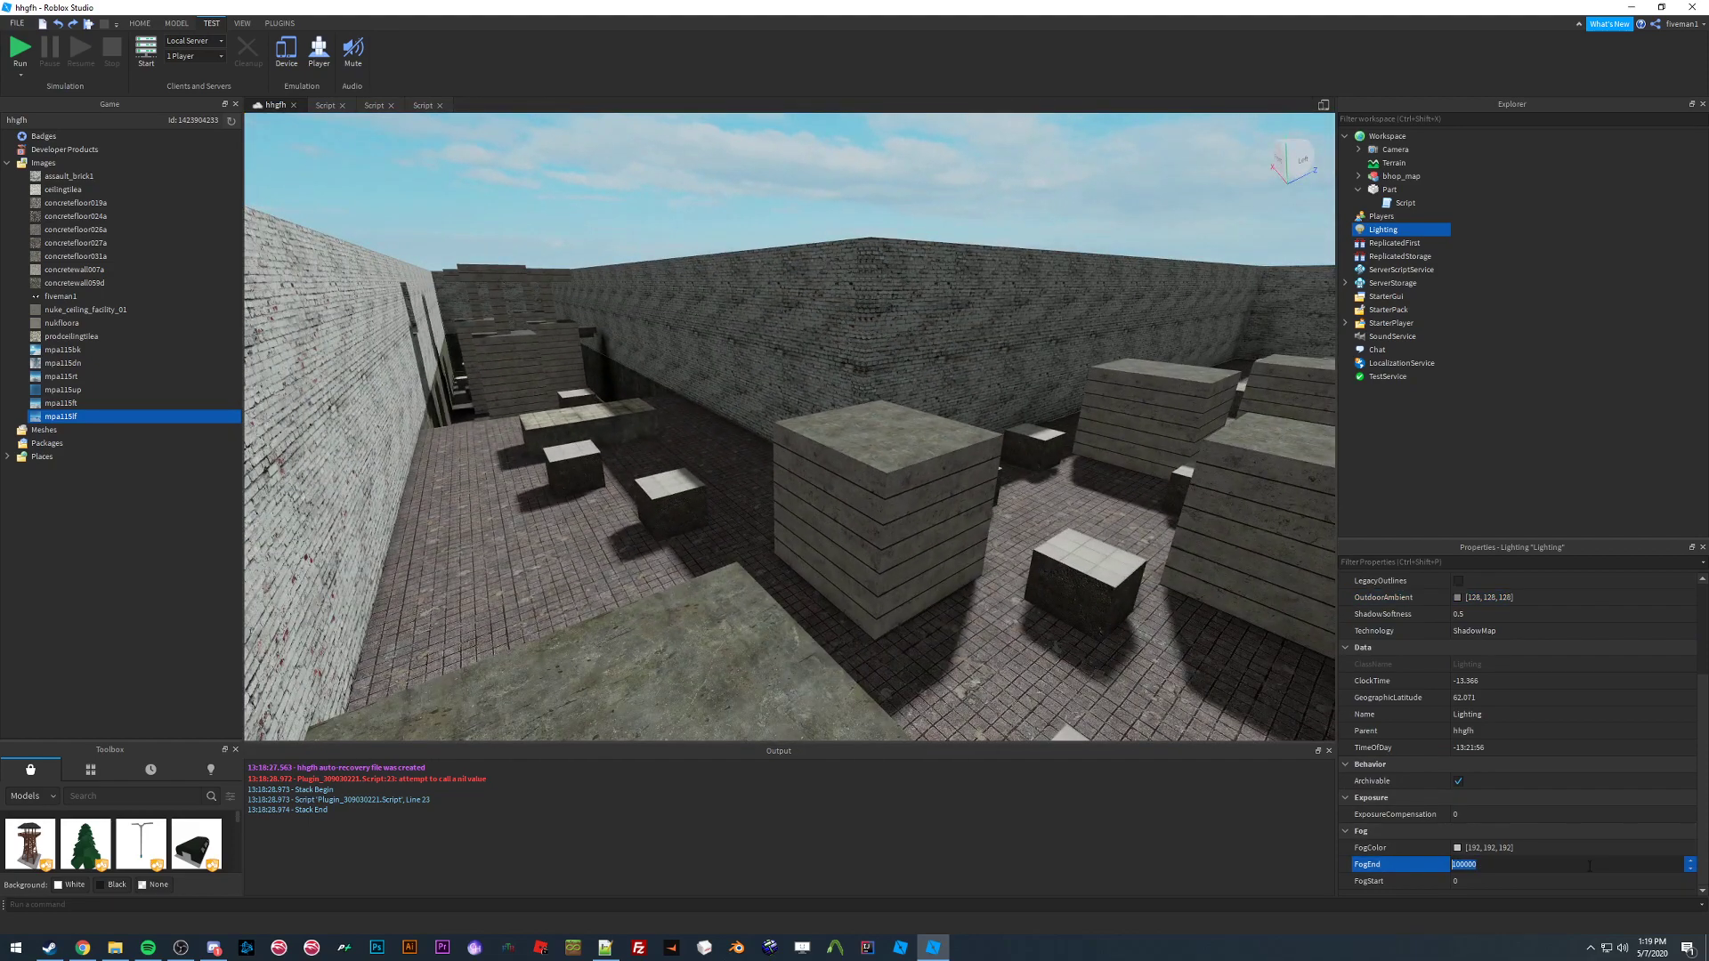
key(Return)
Fly back and forth through the walled corridor to examine how the fog covers near and distant blocks
key(w)
right_drag(881, 435, 884, 435)
key(s)
right_drag(791, 389, 790, 390)
key(w)
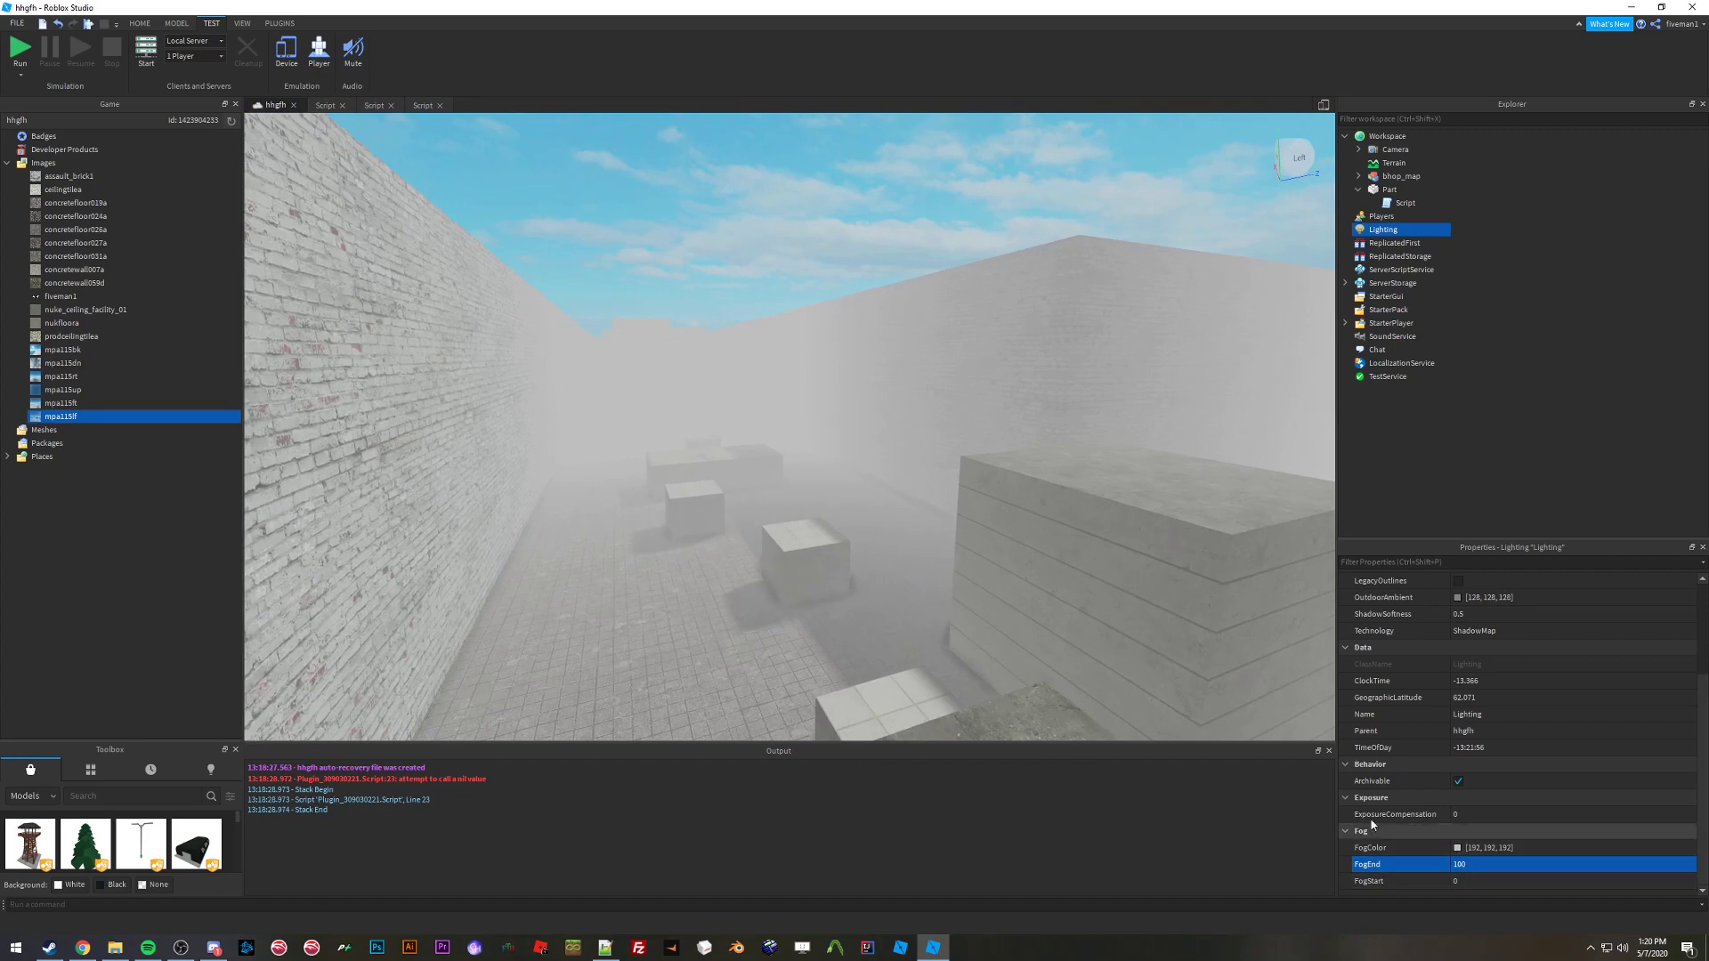
right_drag(774, 450, 775, 451)
key(s)
key(d)
key(a)
key(w)
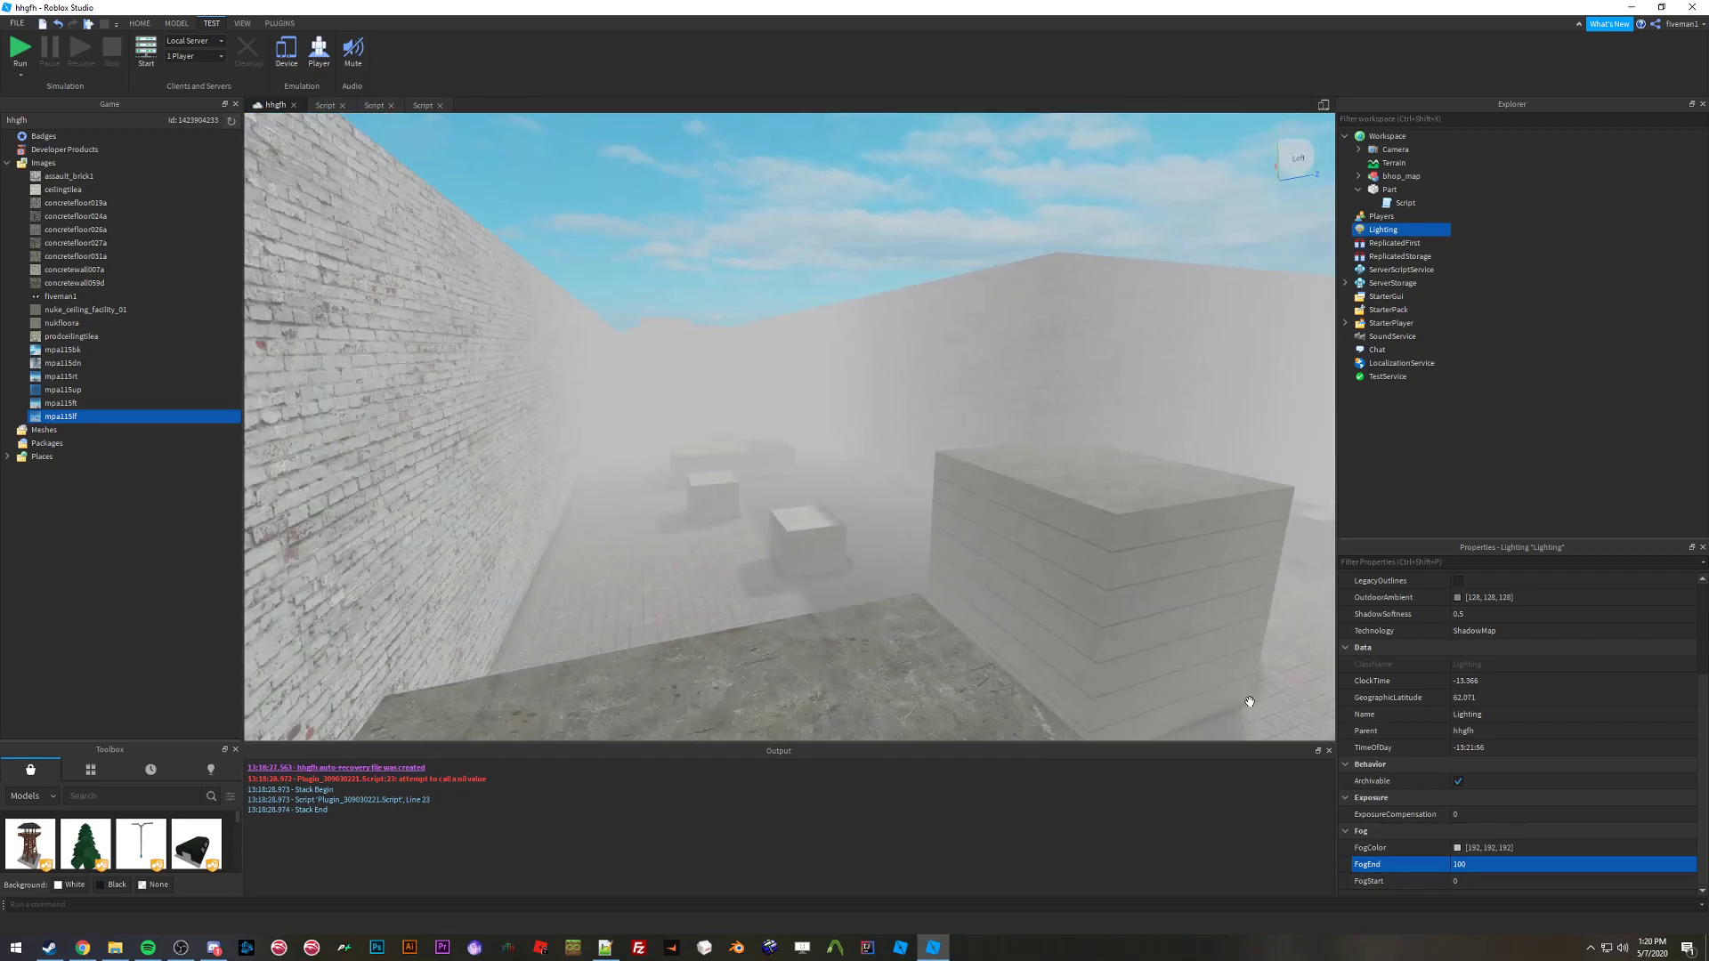
Set the Lighting FogEnd to 1000 and view the fog down the length of the corridor
click(1480, 864)
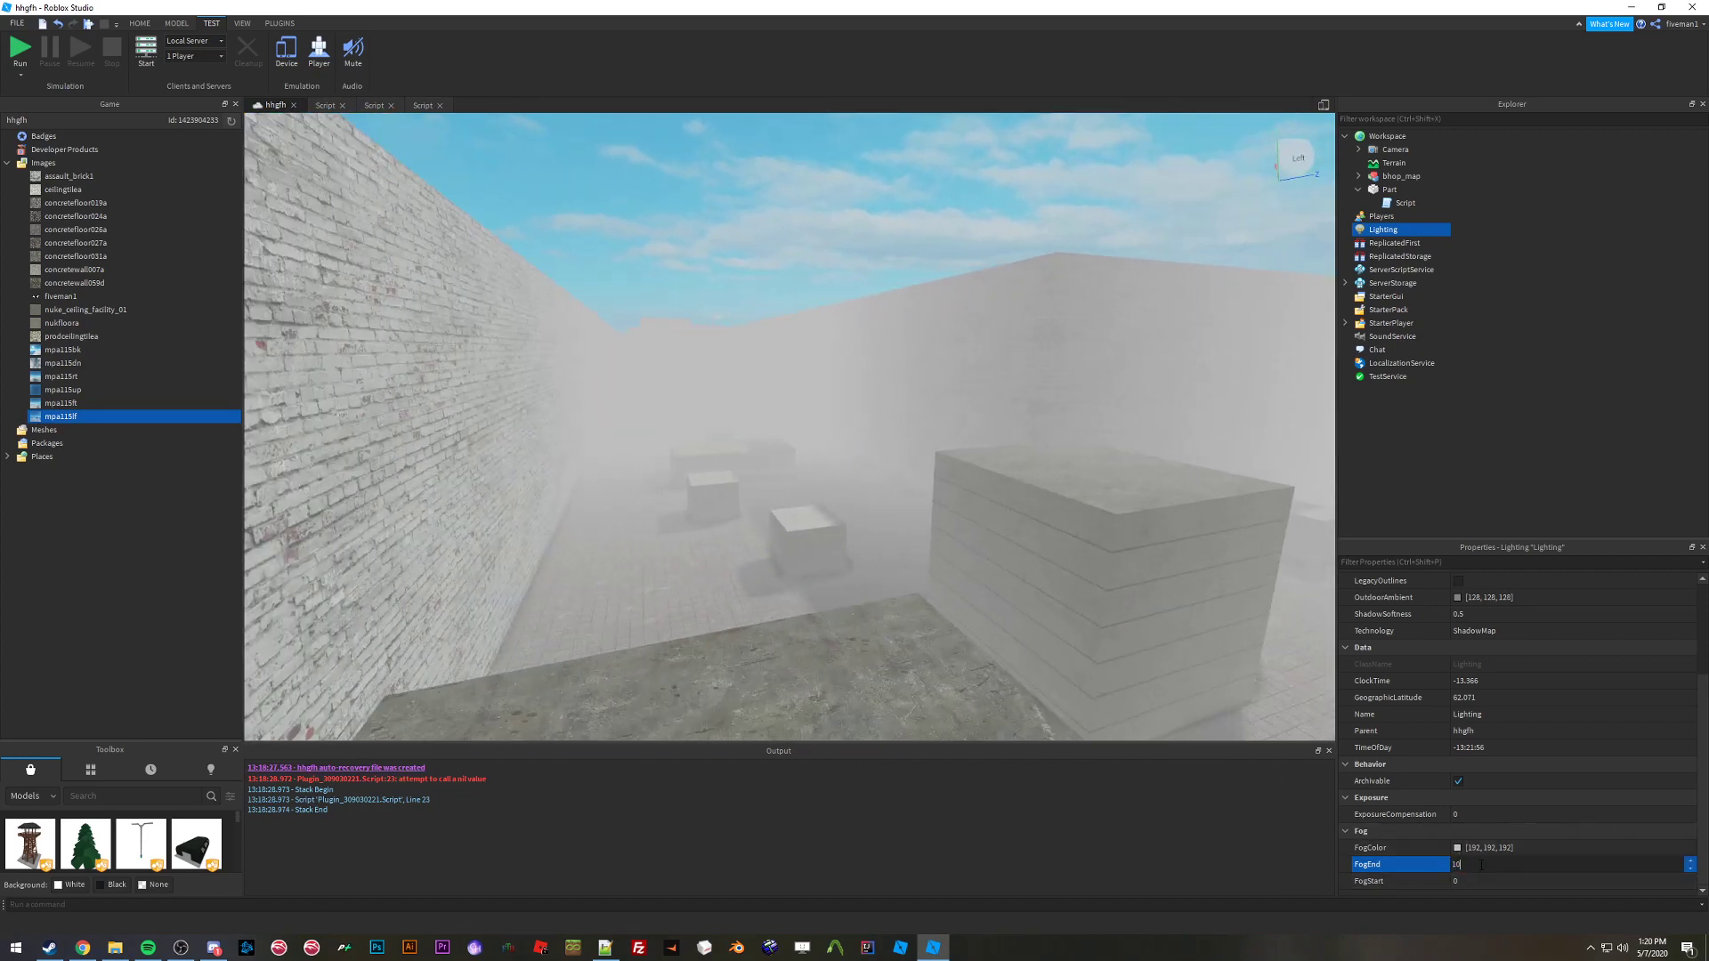
key(Return)
key(d)
key(w)
right_drag(815, 444, 816, 444)
Set the Lighting FogStart to 500 and compare the fog on the whole map from far away and from inside
click(1476, 881)
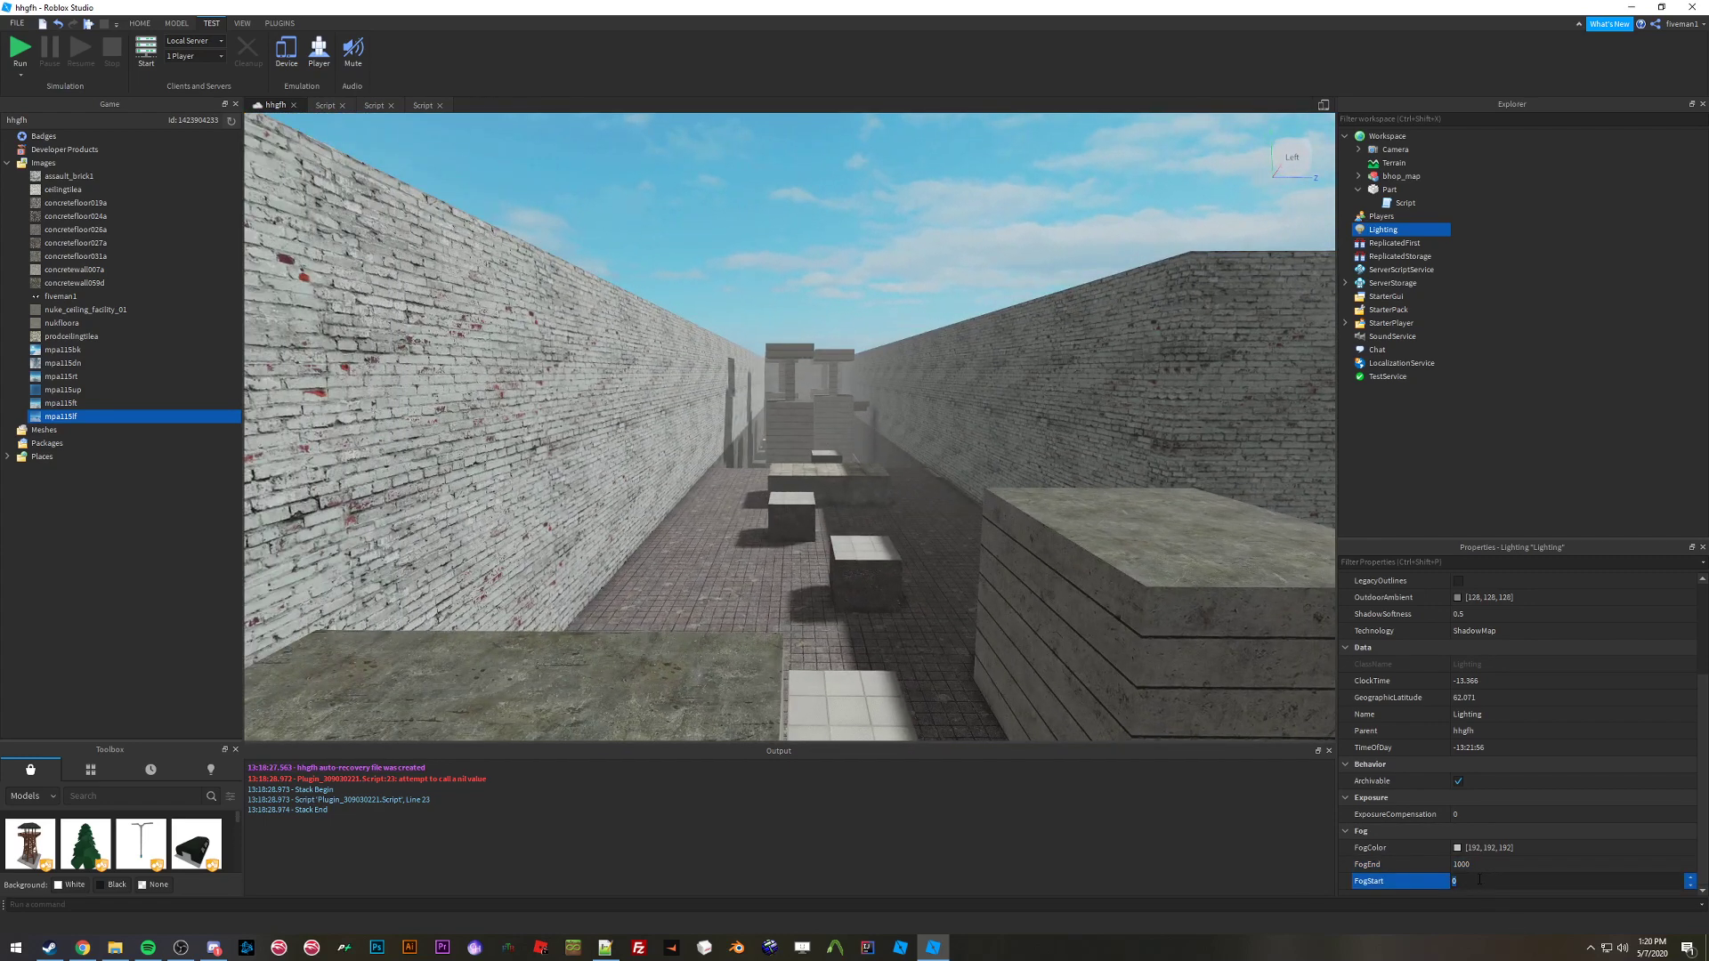
key(Return)
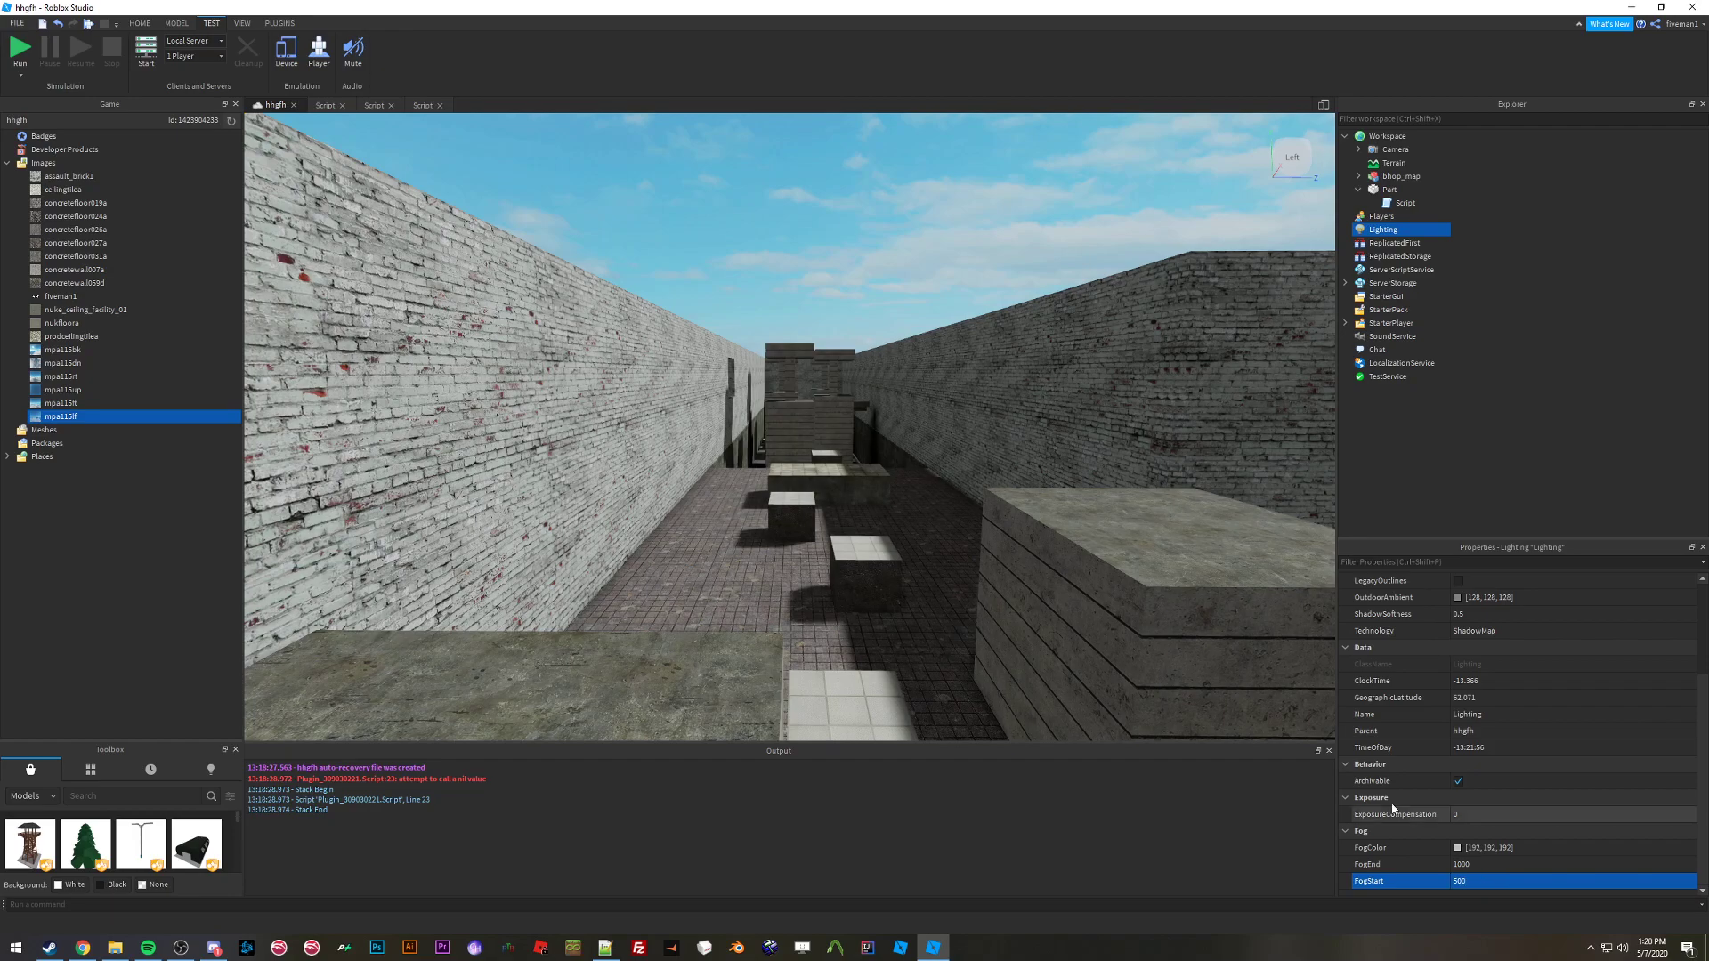
right_drag(876, 448, 862, 437)
scroll(861, 437, down, 6)
scroll(861, 437, down, 12)
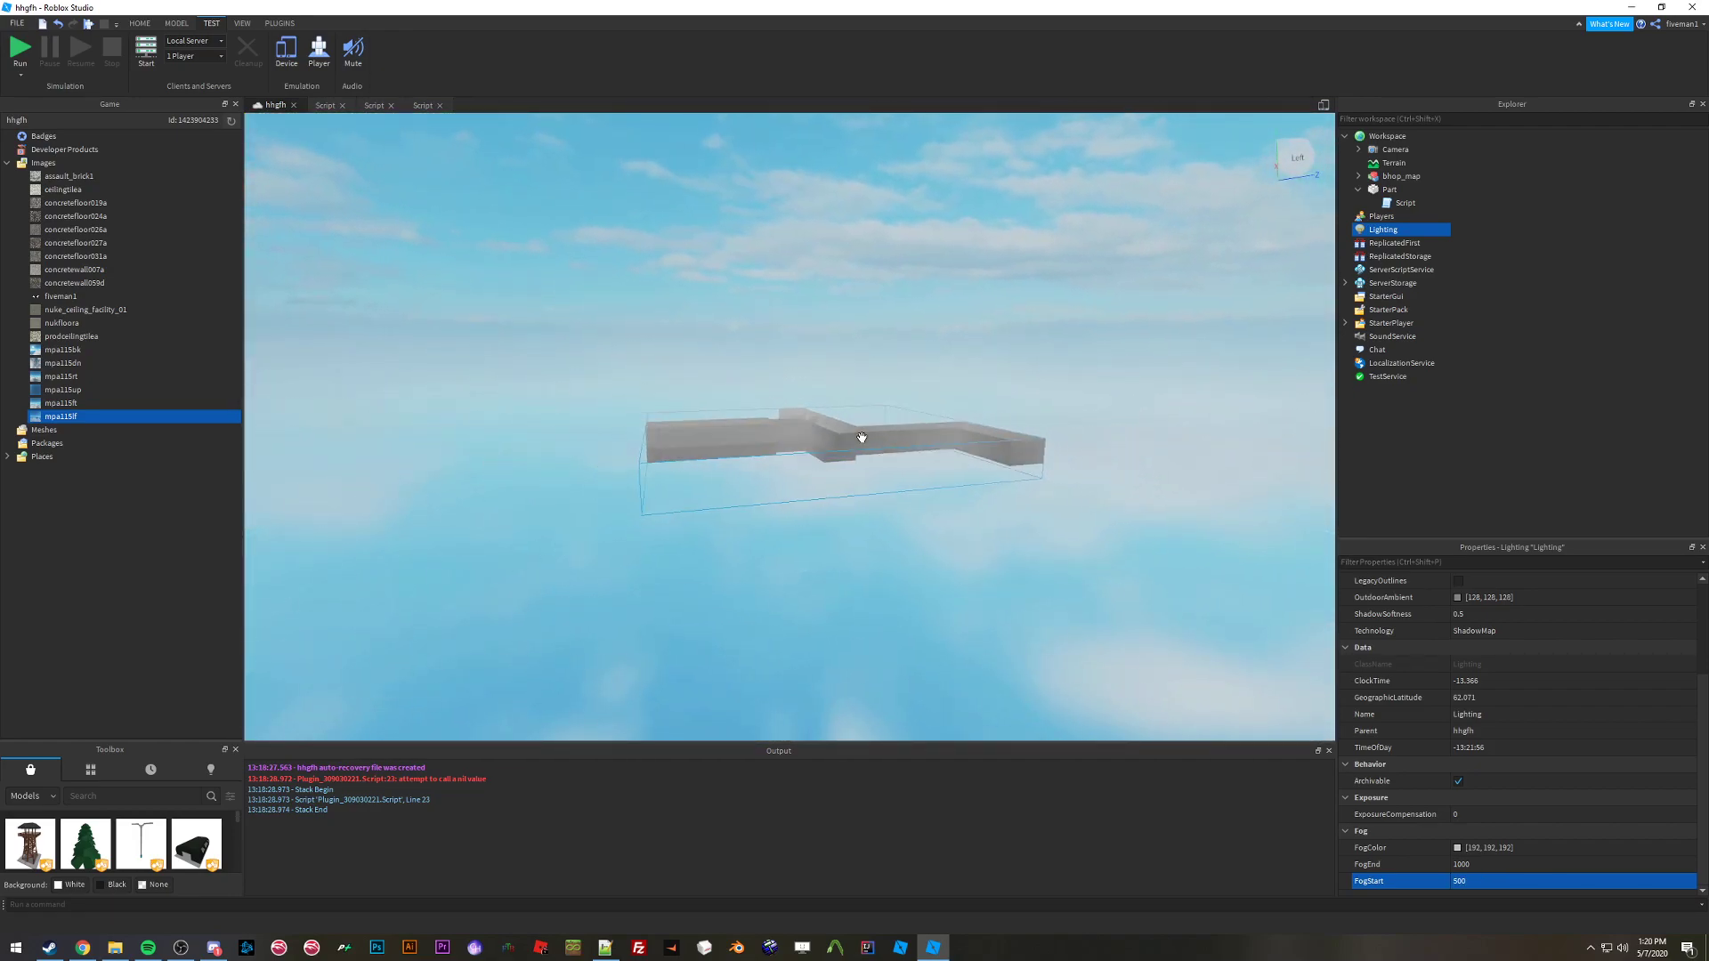
scroll(862, 438, up, 10)
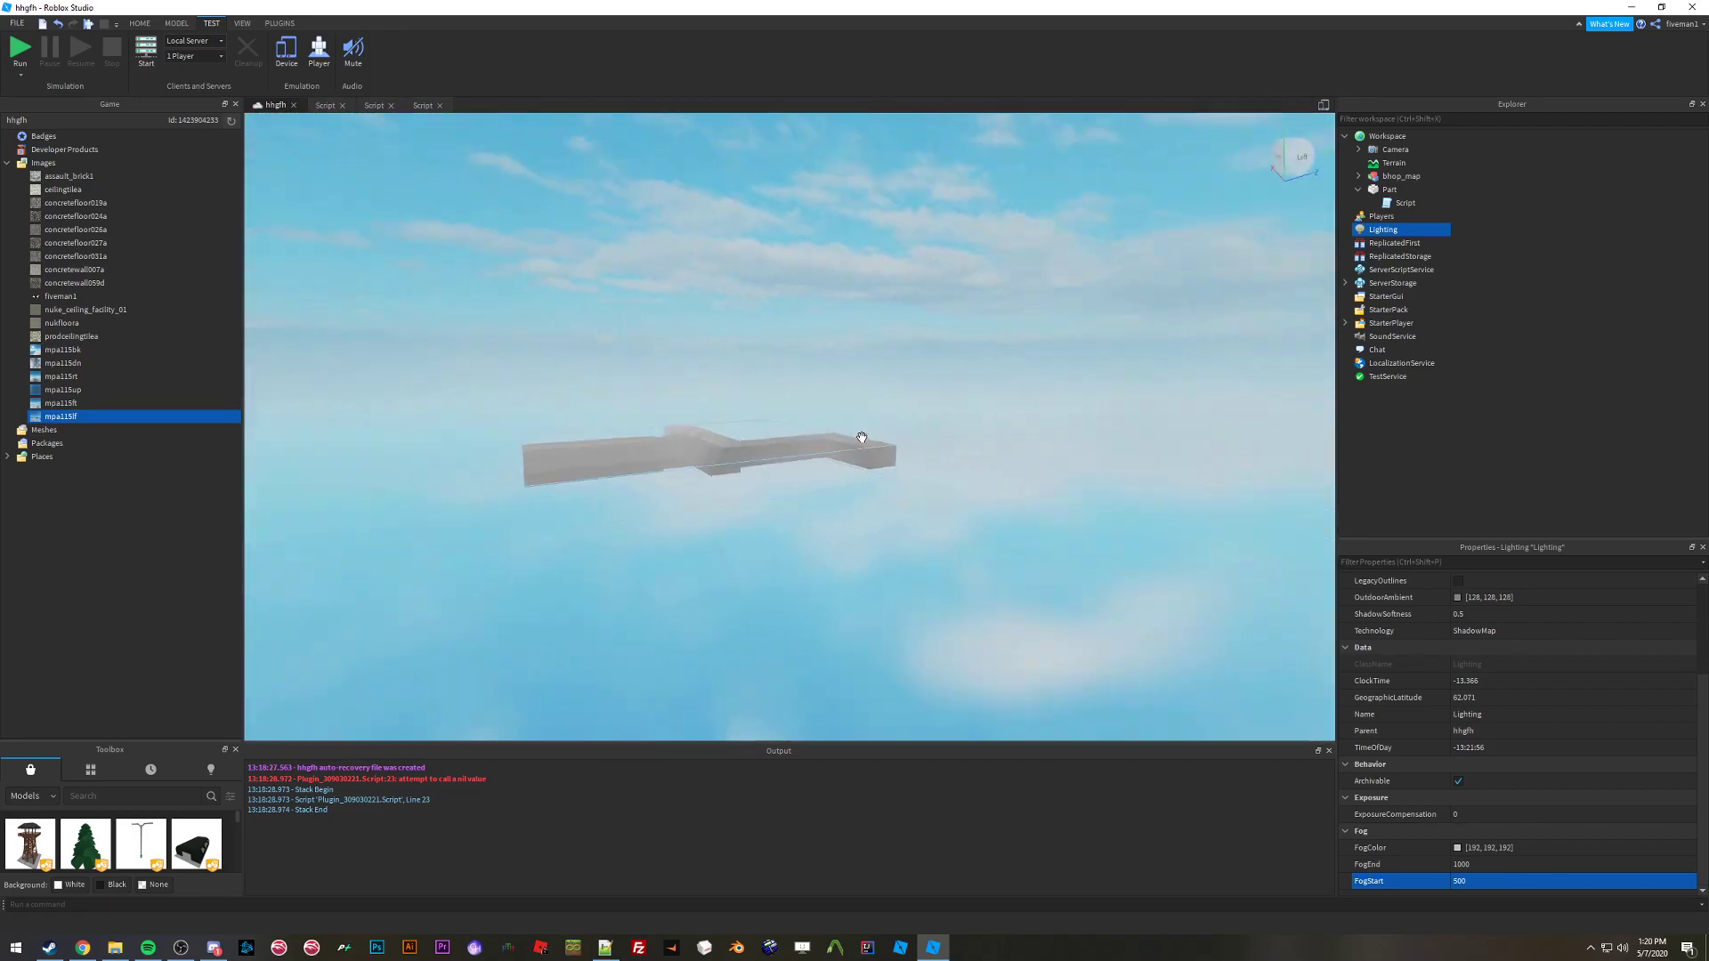
scroll(861, 438, up, 10)
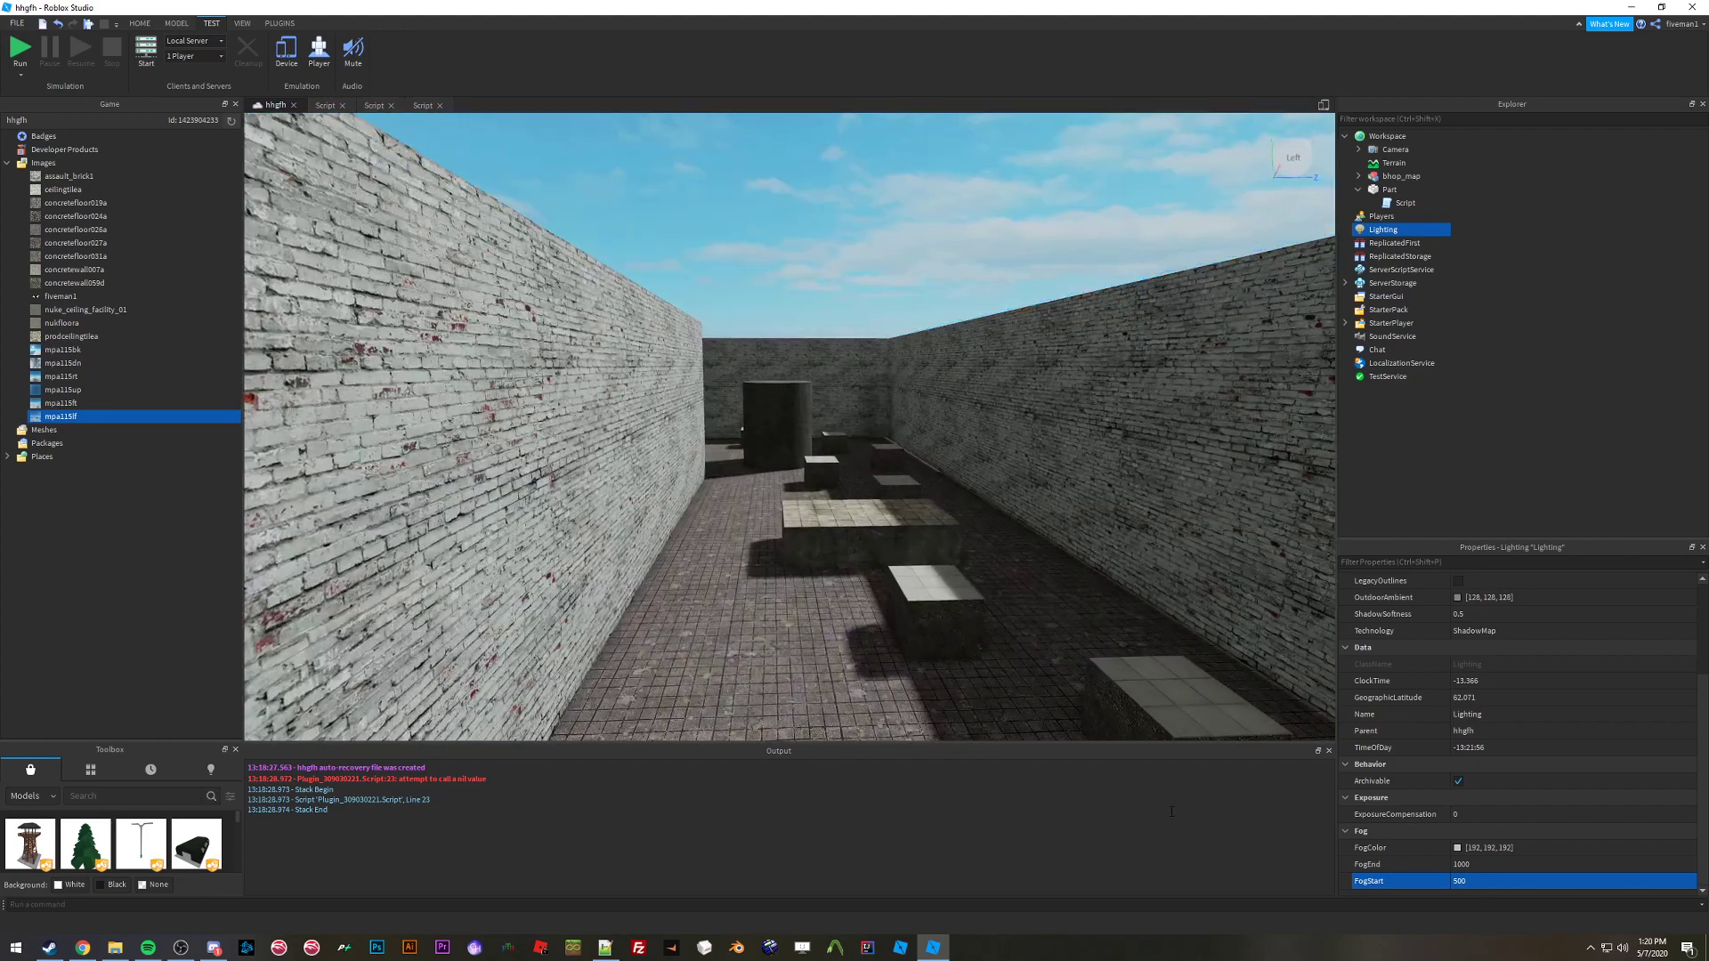
Undo the fog changes, redo the excess undo, and return to the Lighting properties with the bhop_map model collapsed
key(ctrl+z)
key(ctrl+z)
key(ctrl+z)
key(ctrl+z)
mouse_move(815, 582)
right_down()
mouse_move(849, 573)
mouse_move(819, 582)
right_up()
key(ctrl+y)
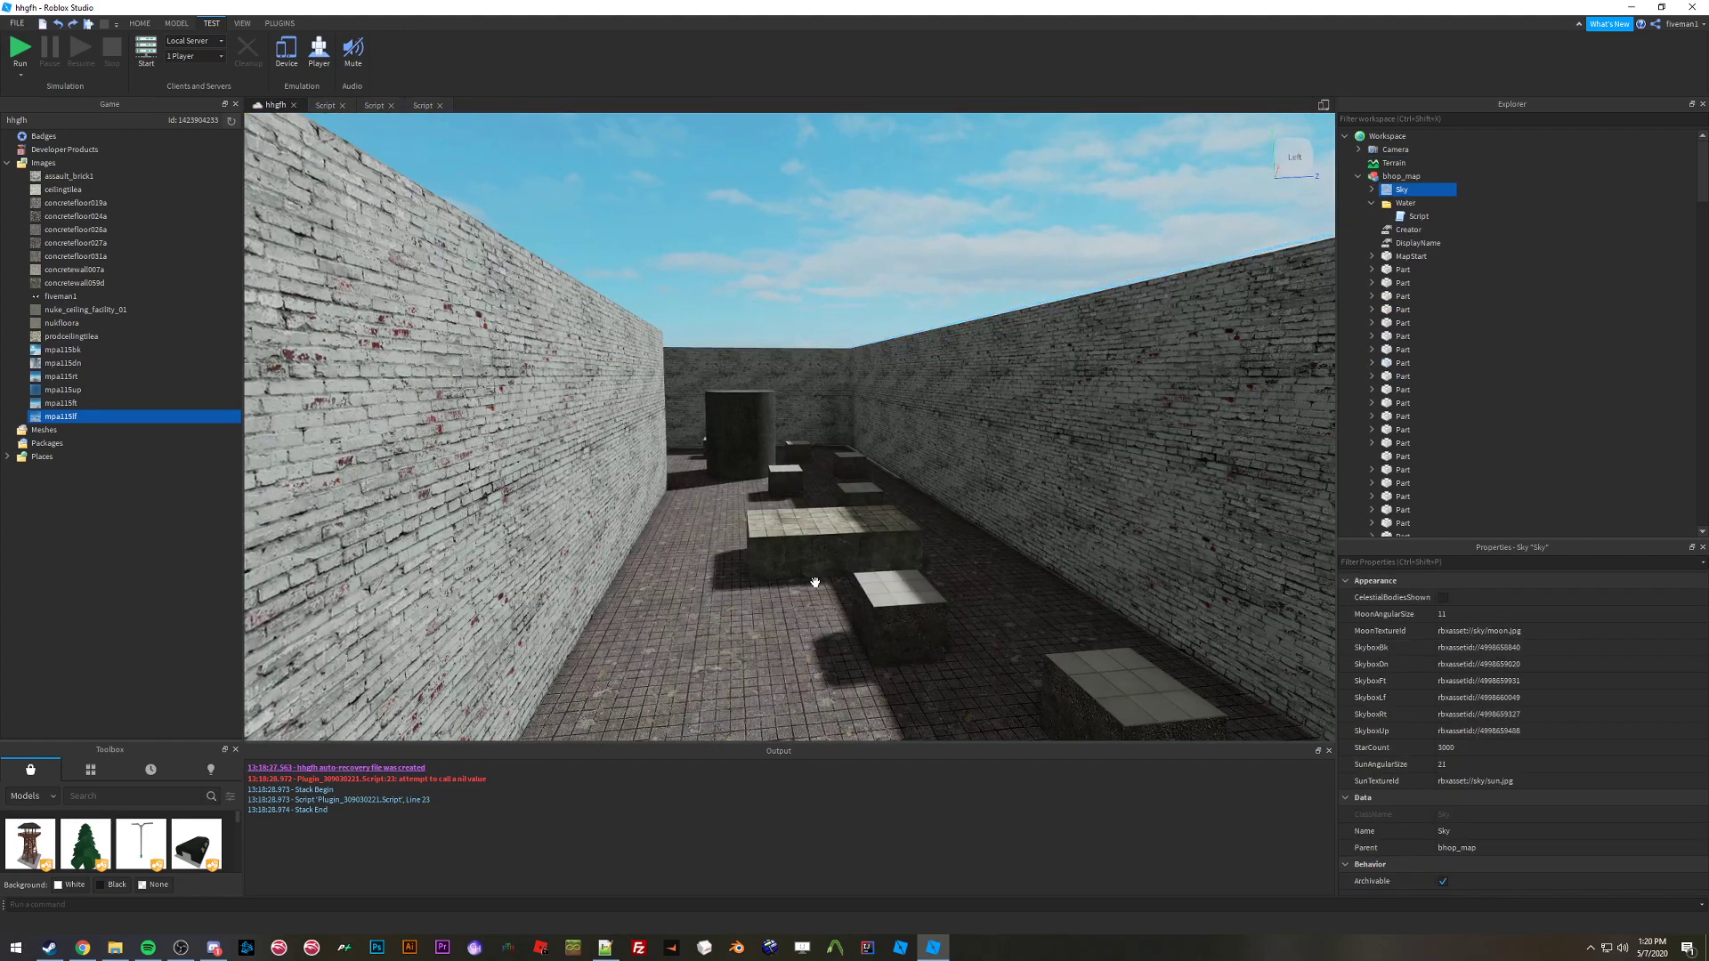
click(1358, 175)
click(1362, 230)
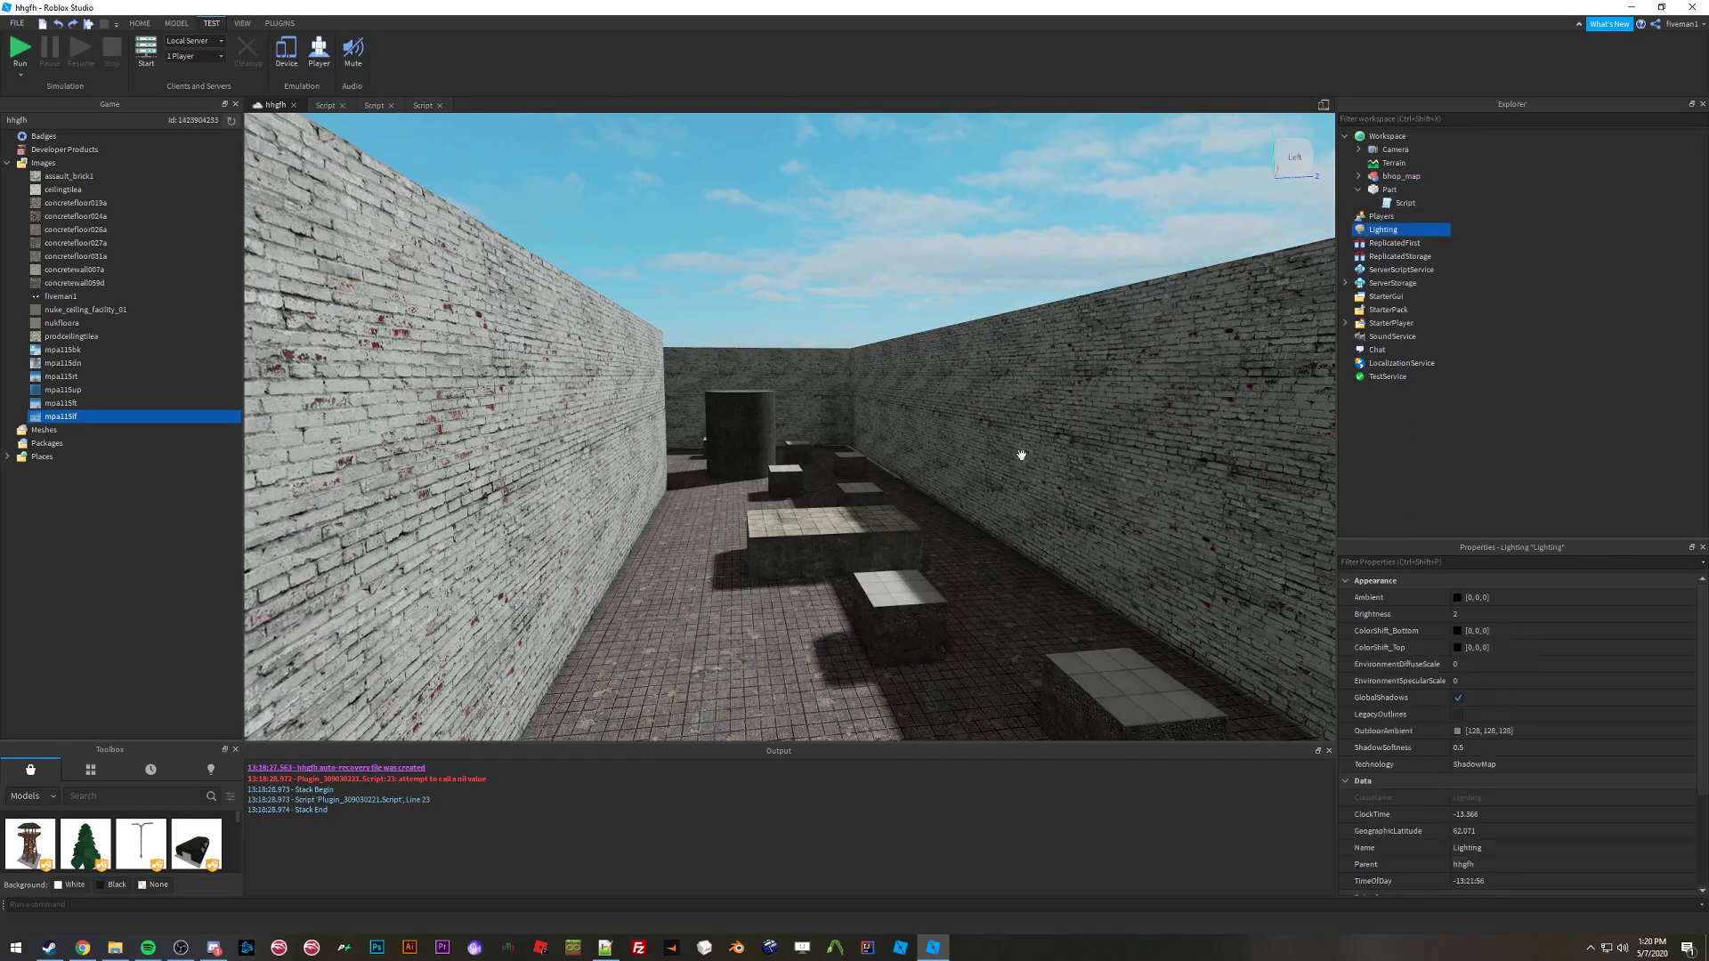
Set the Lighting ColorShift_Top to a pale cream colour of 255, 248, 230
scroll(782, 541, up, 8)
right_drag(1021, 454, 832, 486)
key(w)
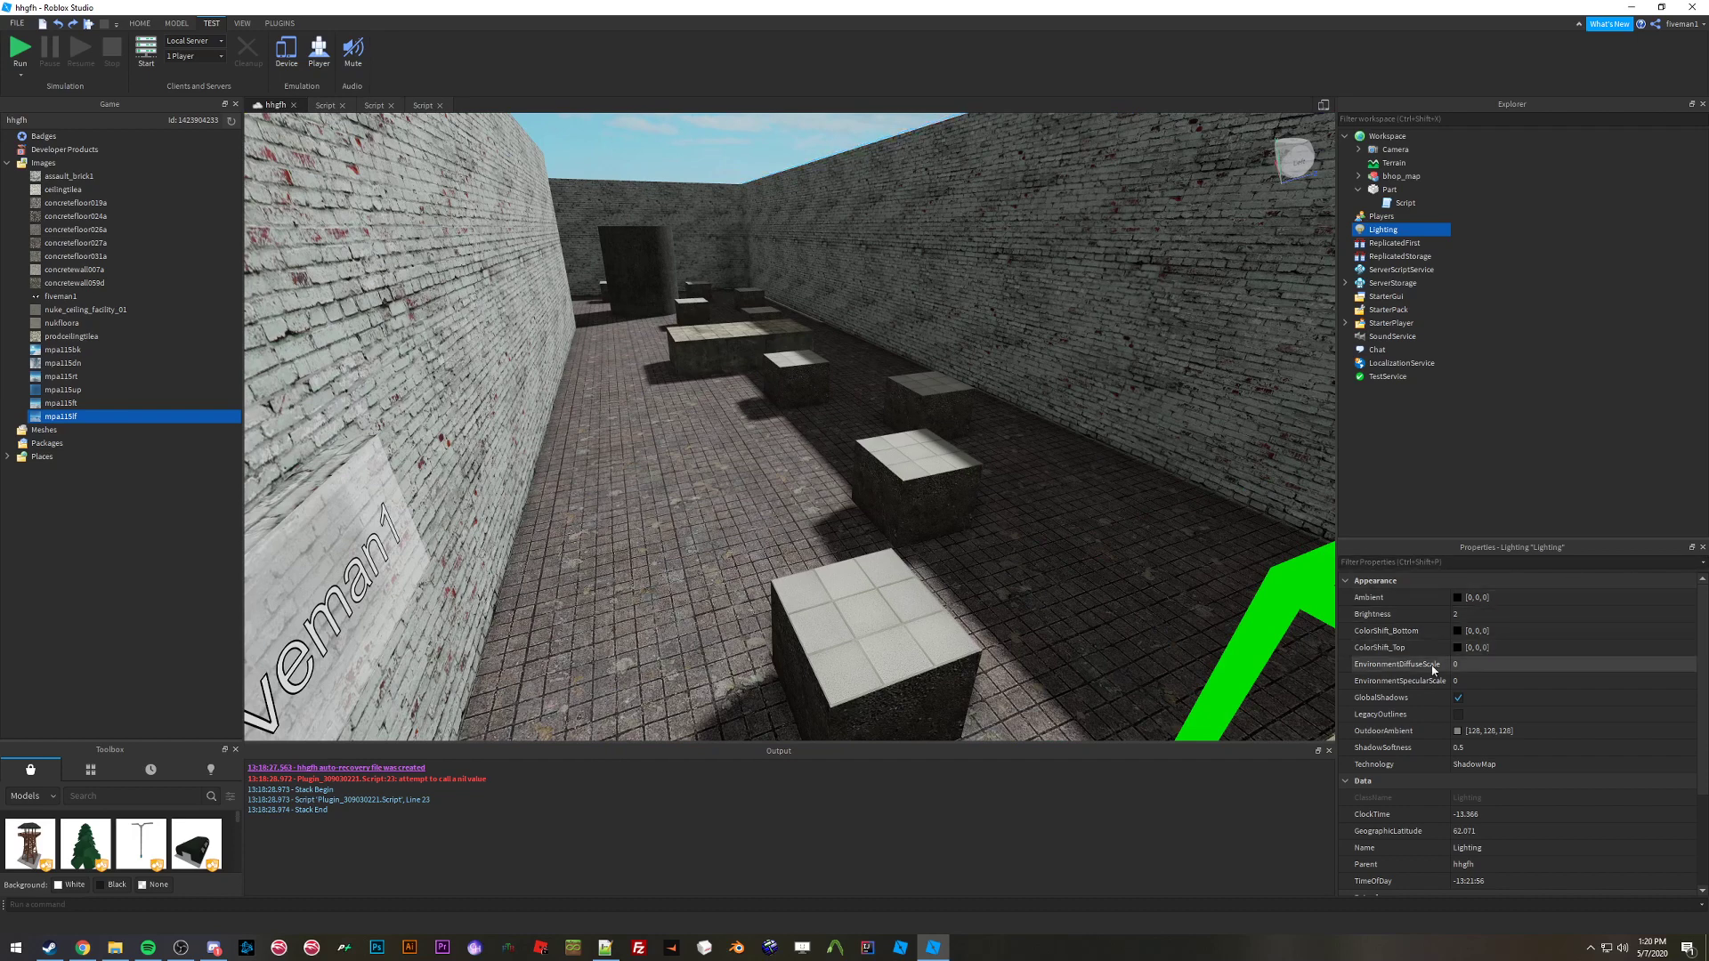
click(1457, 647)
drag(856, 332, 1099, 498)
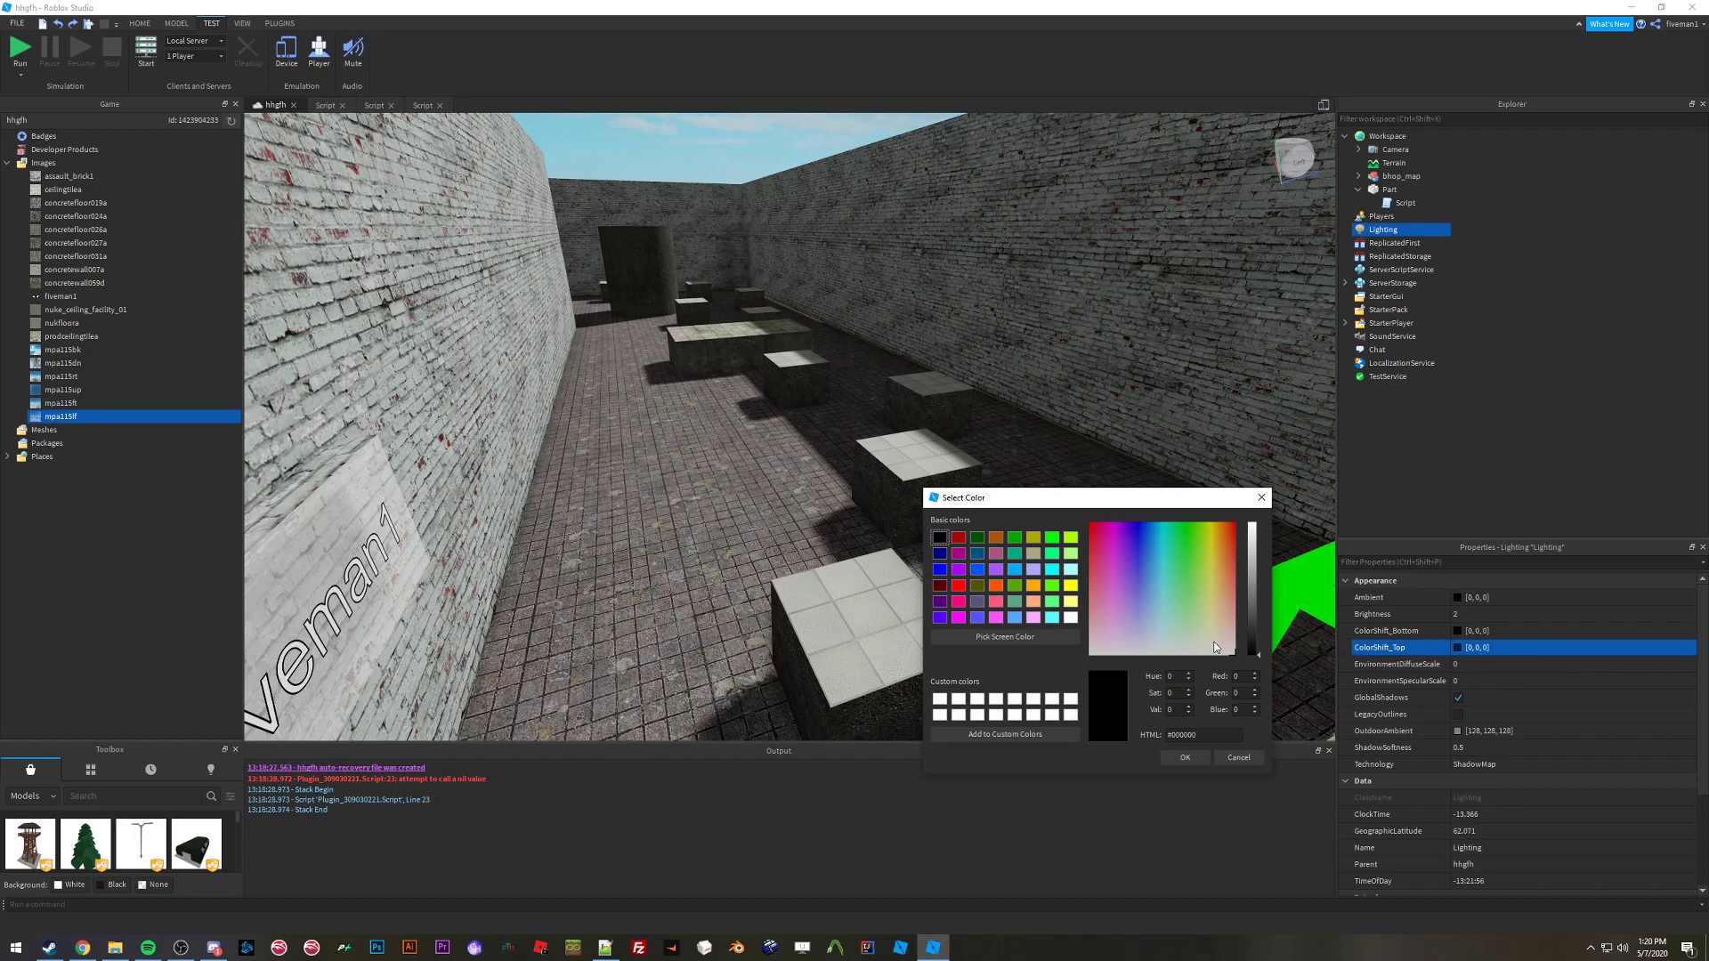
drag(1258, 630, 1258, 523)
click(1185, 758)
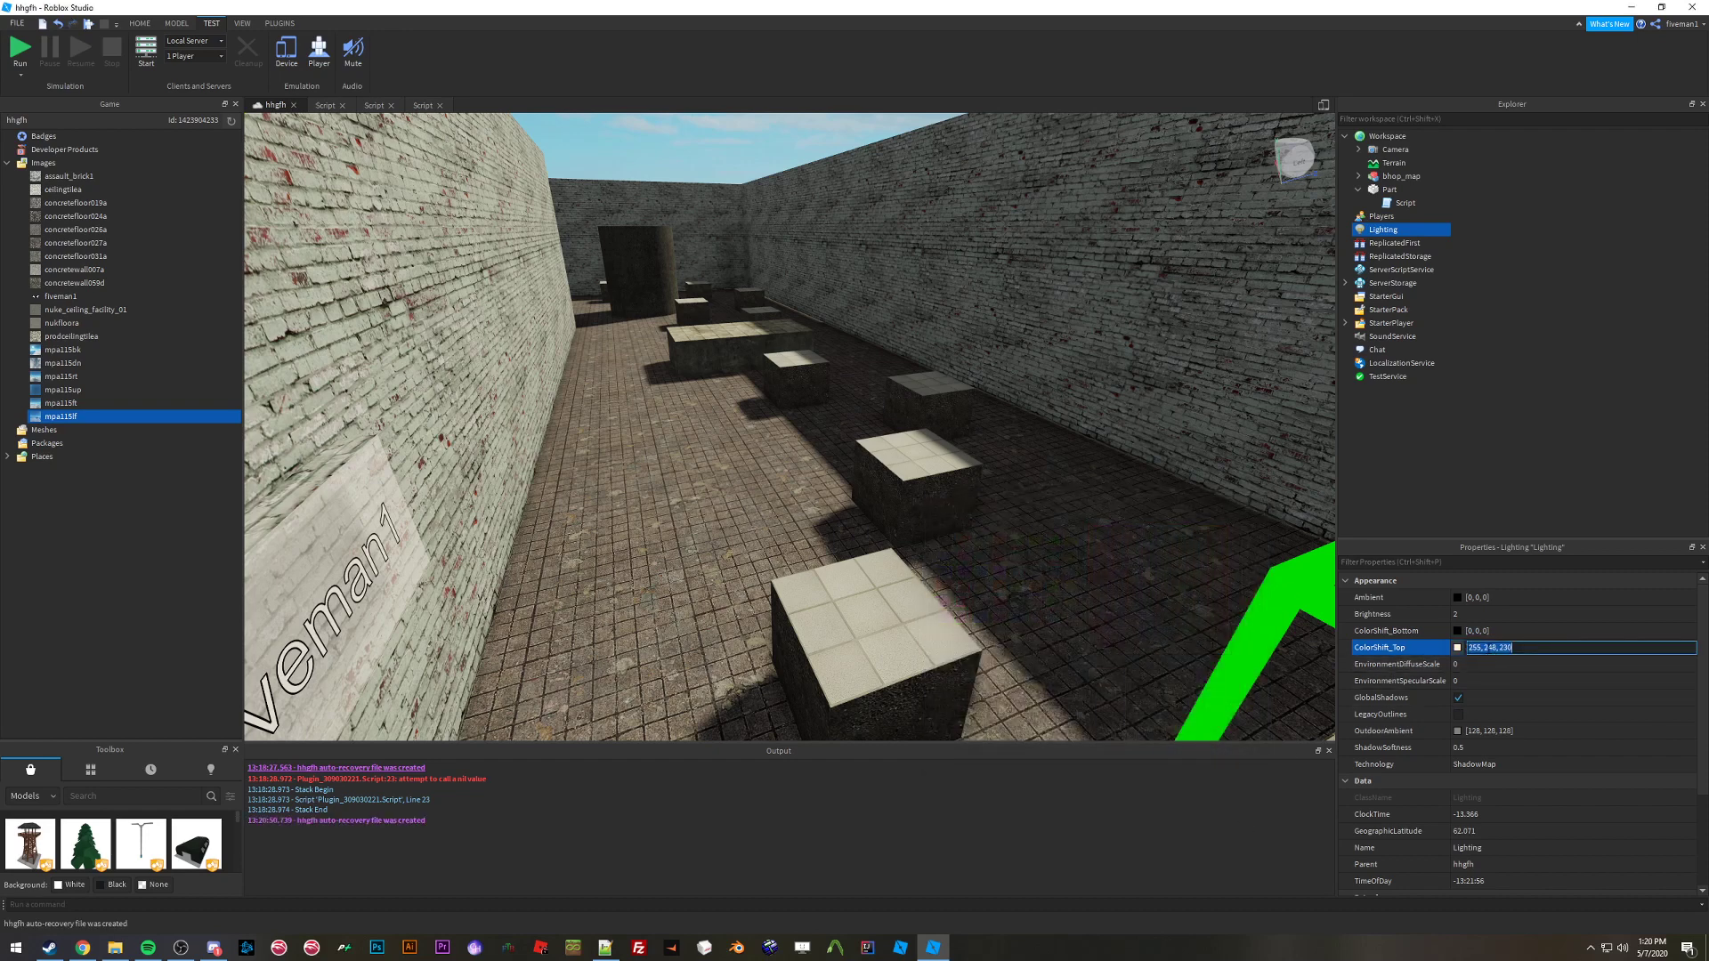